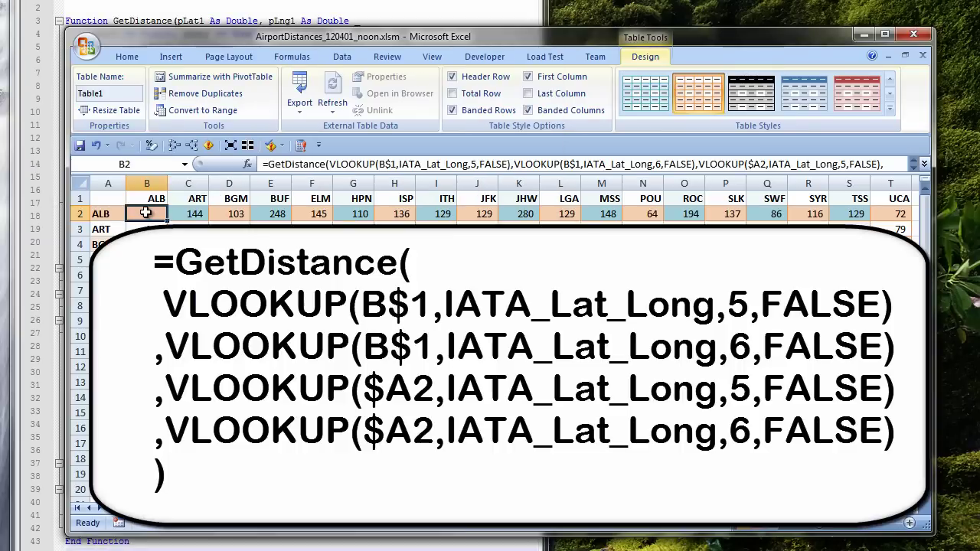
Inspect B2's GetDistance formula, highlighting B$1, IATA_Lat_Long and column 5, then list named ranges
double_click(146, 211)
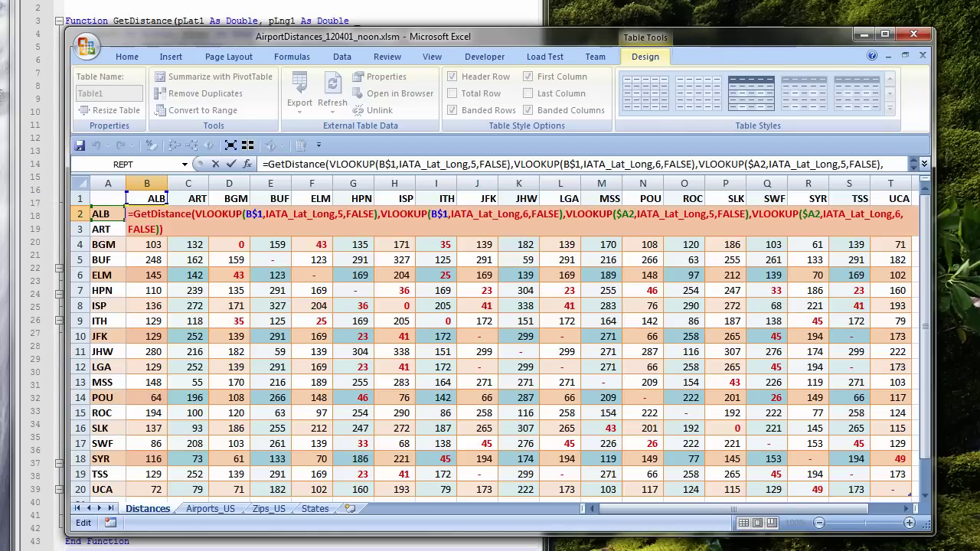
double_click(258, 214)
drag(265, 215, 337, 214)
double_click(341, 214)
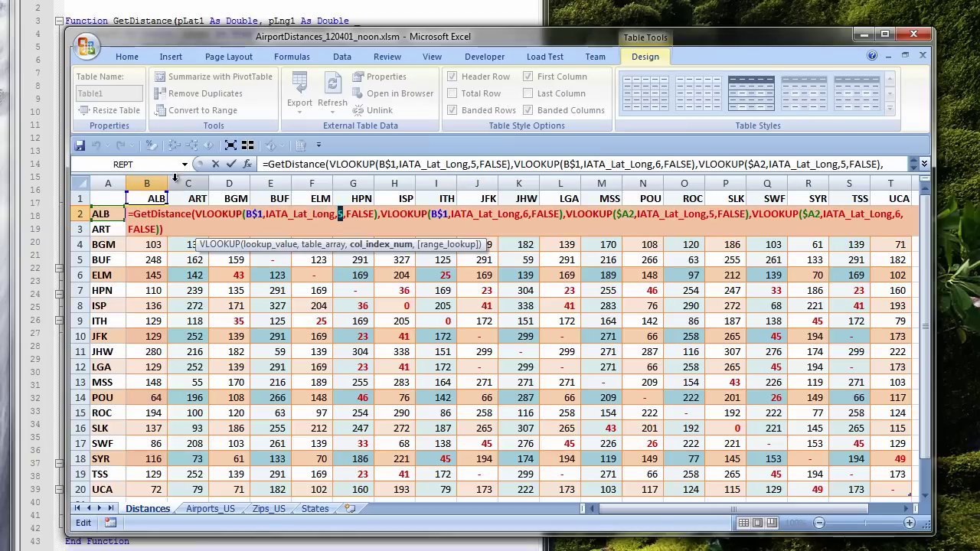
key(Escape)
click(185, 165)
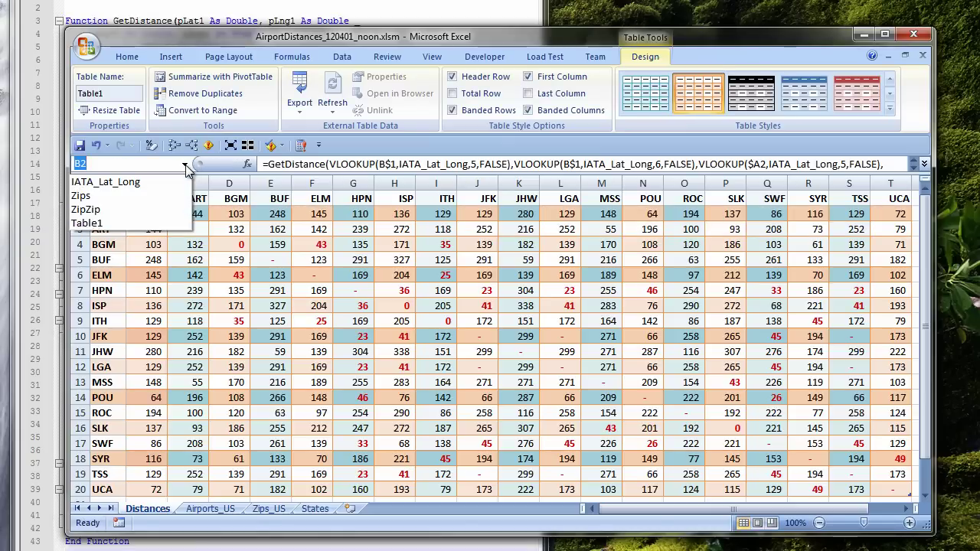
Select the IATA_Lat_Long named range to review it, then deselect it back at A1
click(148, 183)
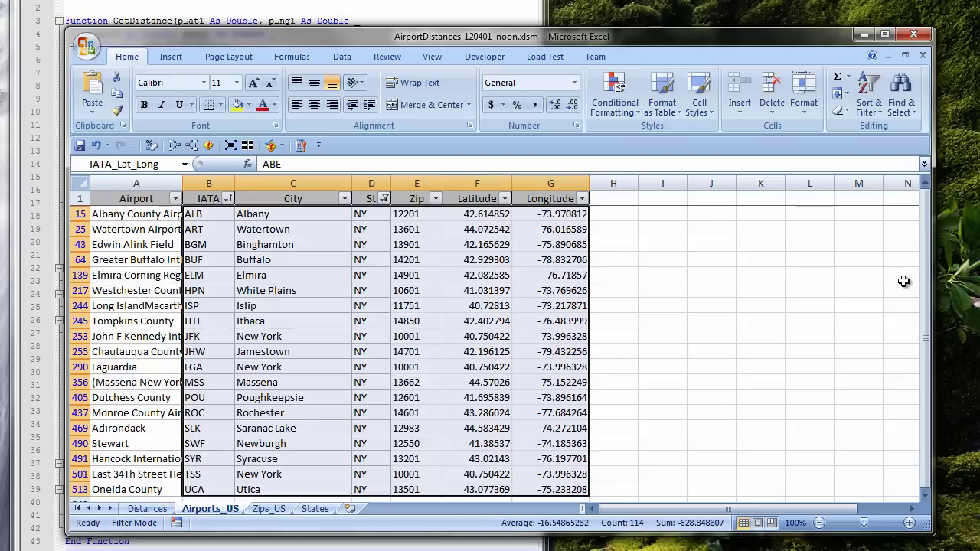
key(ctrl+Home)
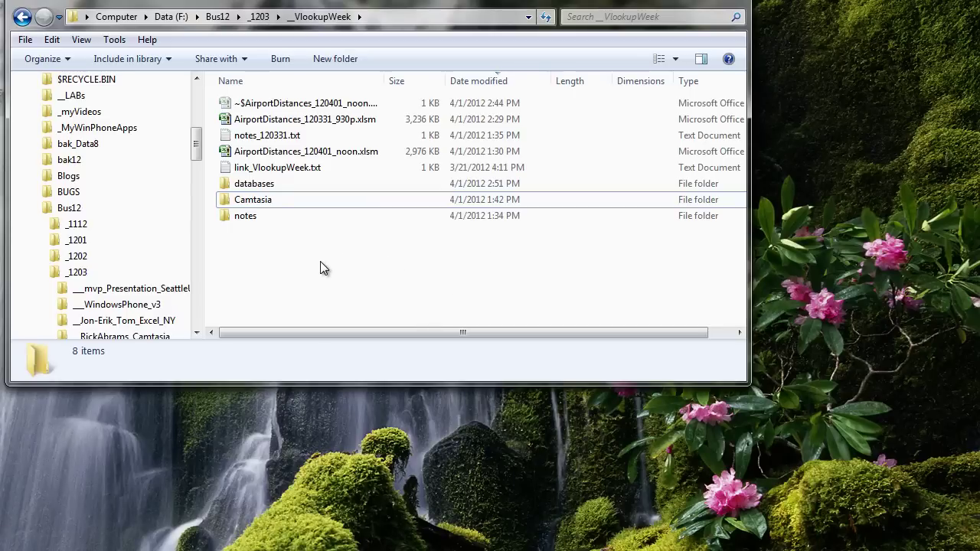
Create a new Access 2007 database file named VLOOKUP_in_Access_Distances and open it in Access
right_click(322, 267)
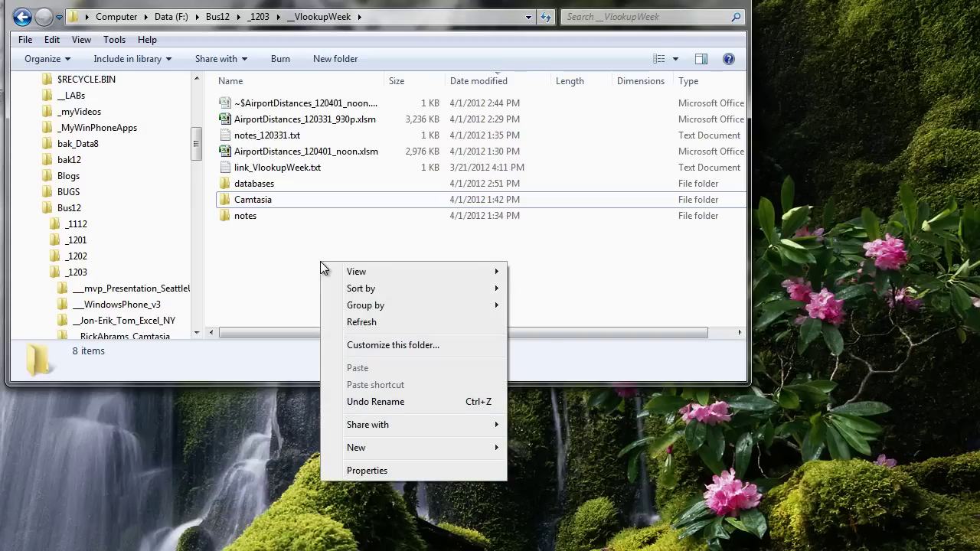
mouse_move(383, 452)
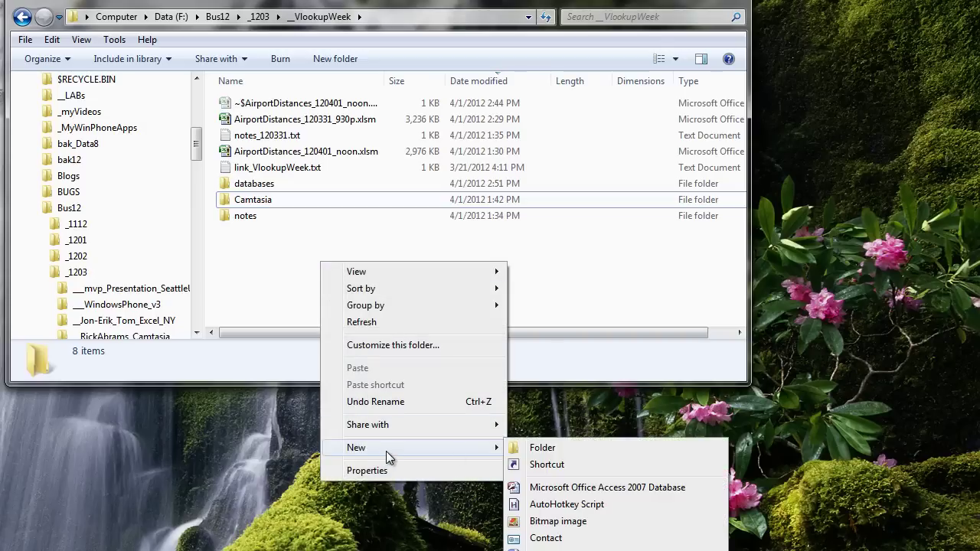
click(555, 488)
text(LOOKUP_in_Access_Distance)
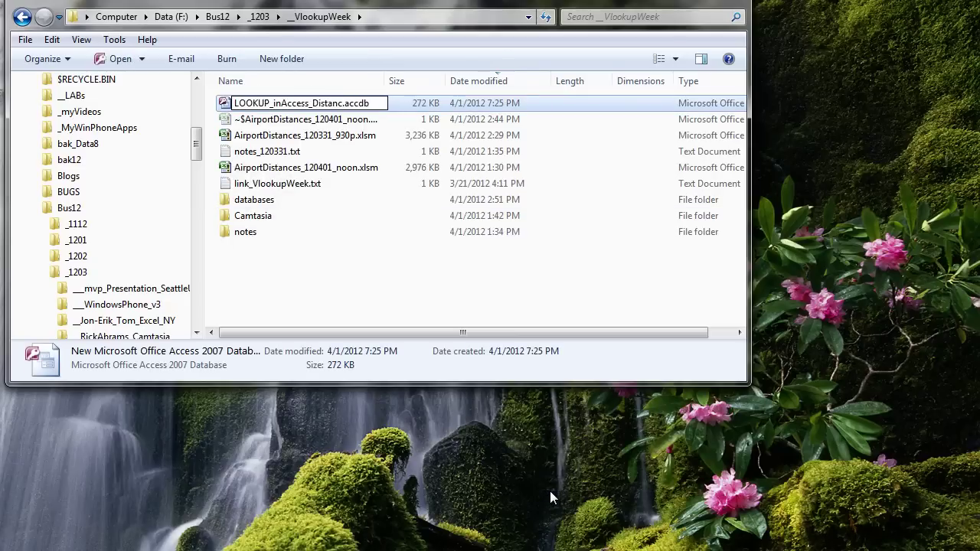
text(s)
click(281, 103)
text(_)
key(Return)
right_click(312, 105)
click(349, 319)
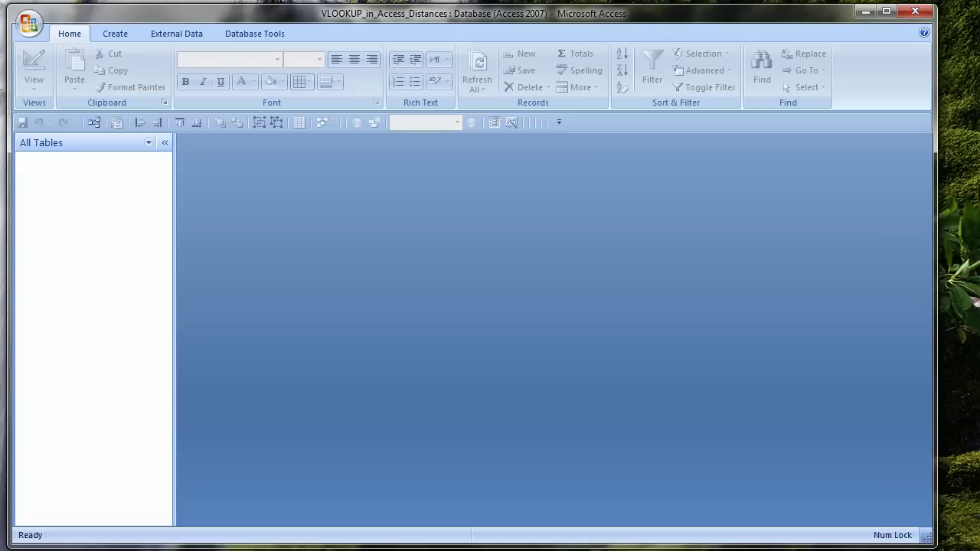
Check the reference database web page, then show Access's External Data import options
key(alt+Tab)
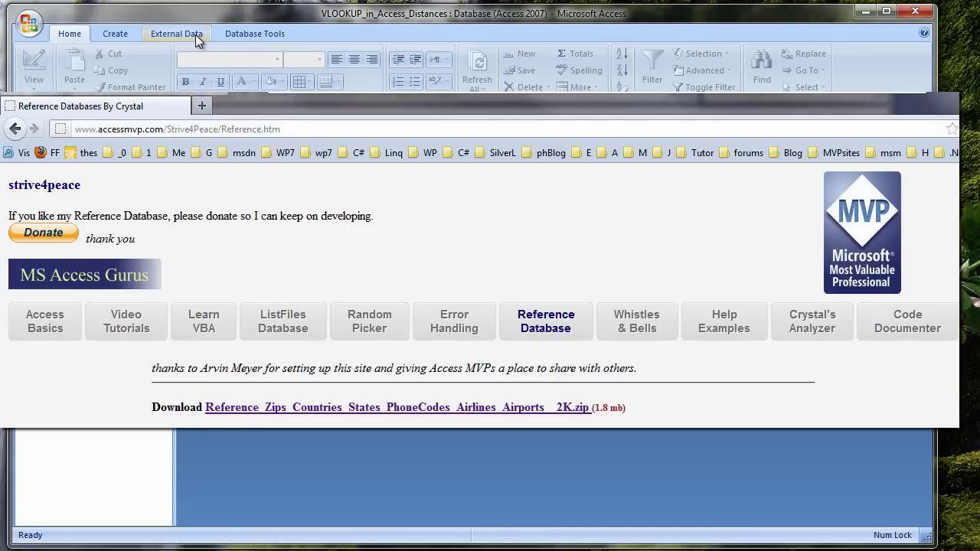
click(165, 35)
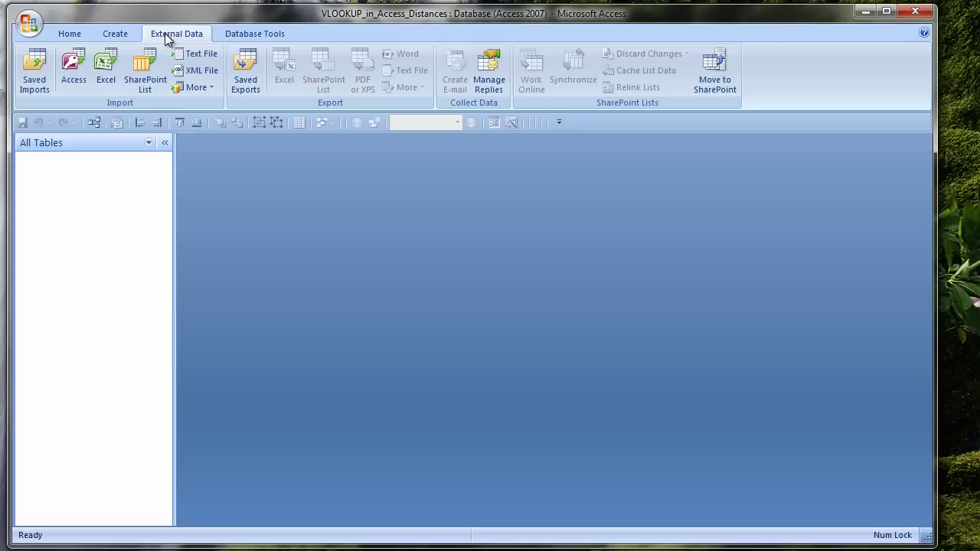
Set Ref_Zips_States_PhoneCodes_Airlines_Airports.mdb as the source for an Access database import
click(71, 75)
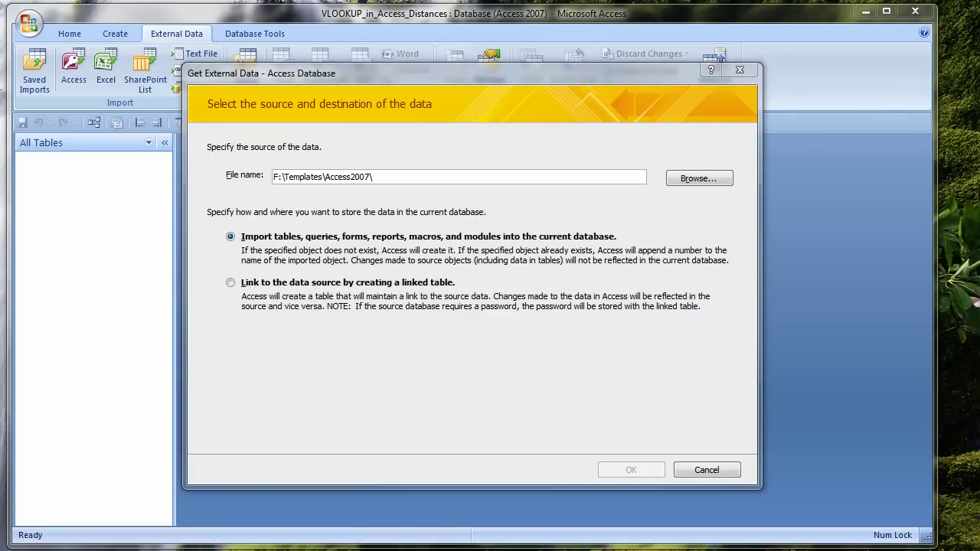
click(422, 176)
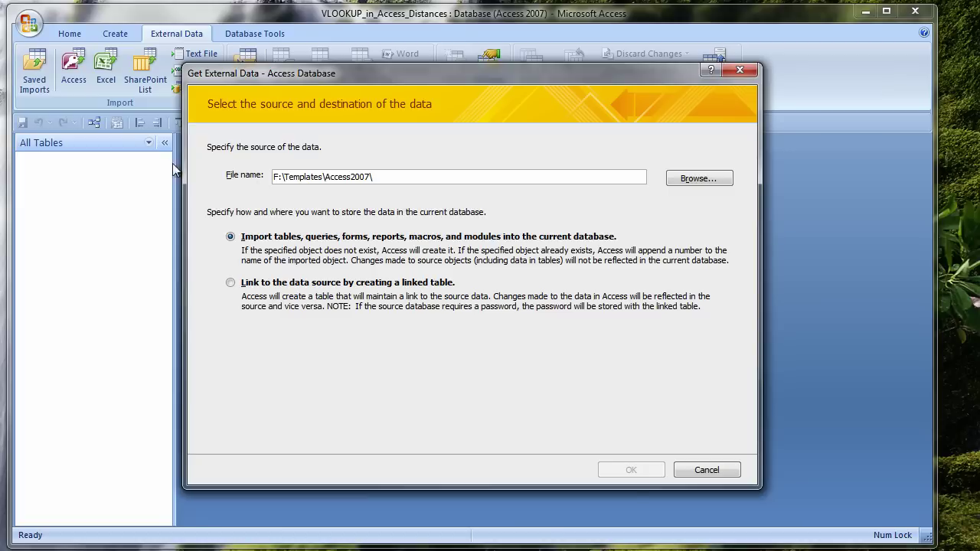
key(ctrl+a)
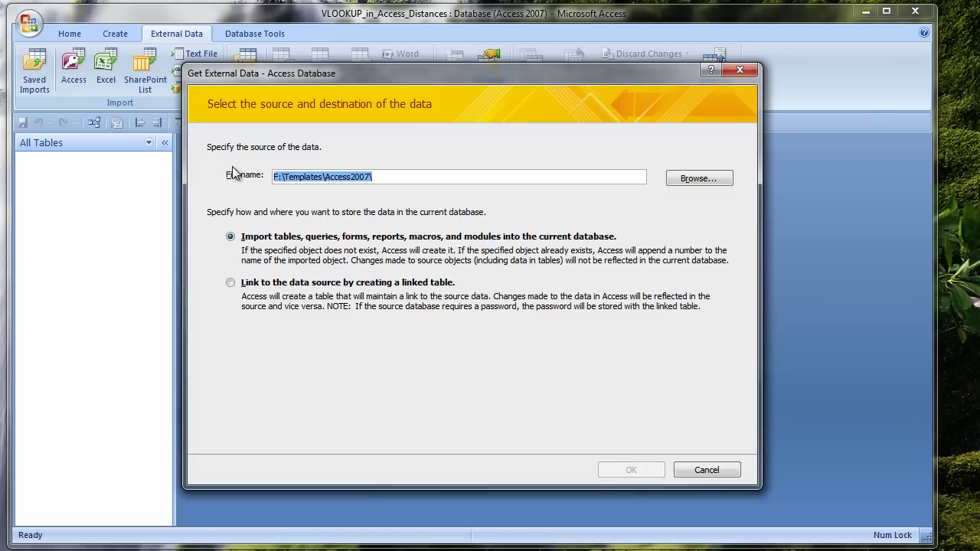
text(F:\PROJects11\_Contacts\Contacts_CMA\_CM_APPLET\cma)
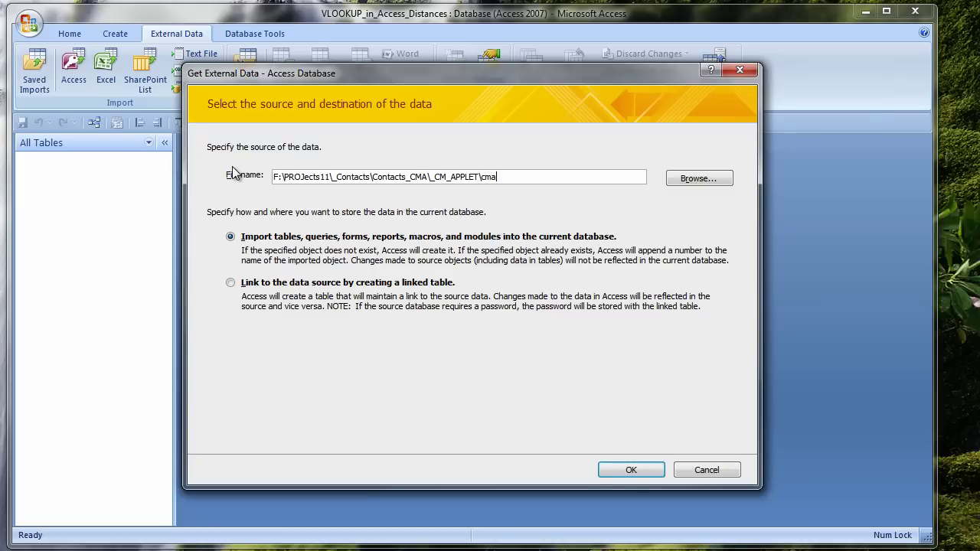
click(701, 178)
click(498, 271)
click(842, 452)
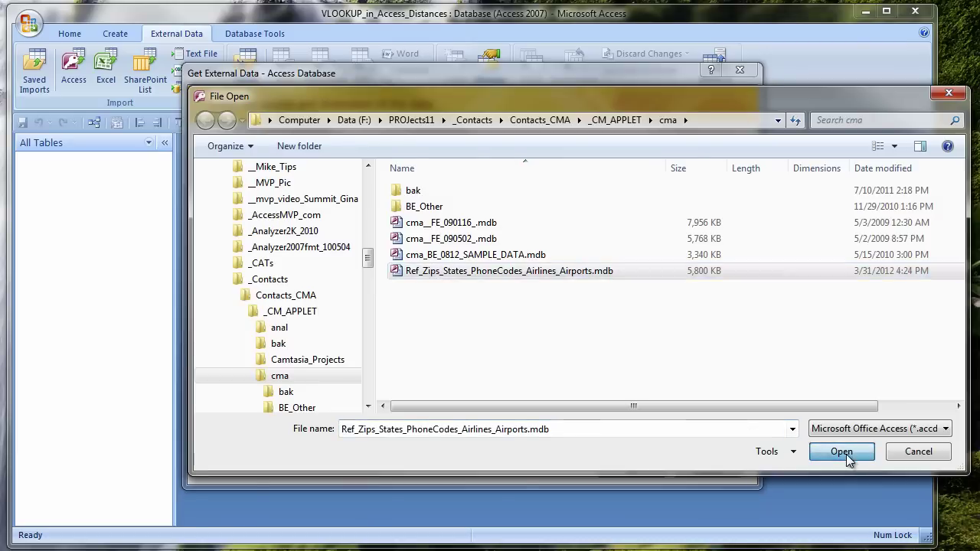
click(630, 470)
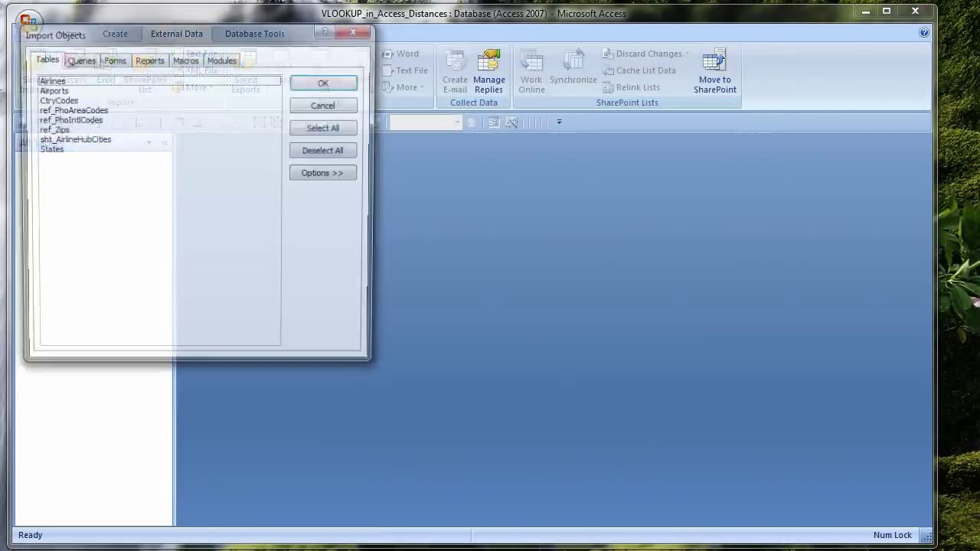
Import the Airports and ref_Zips tables from that reference database
click(54, 90)
click(55, 129)
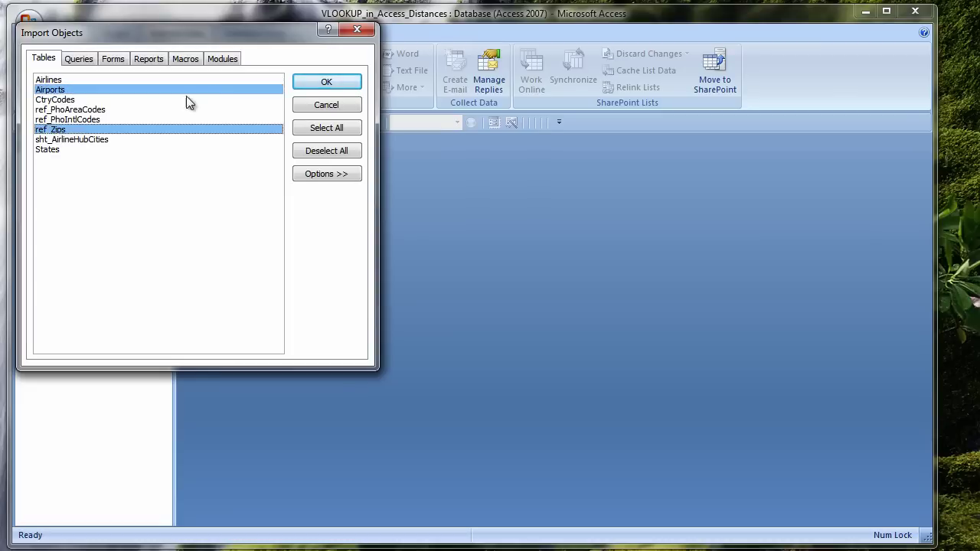
click(322, 82)
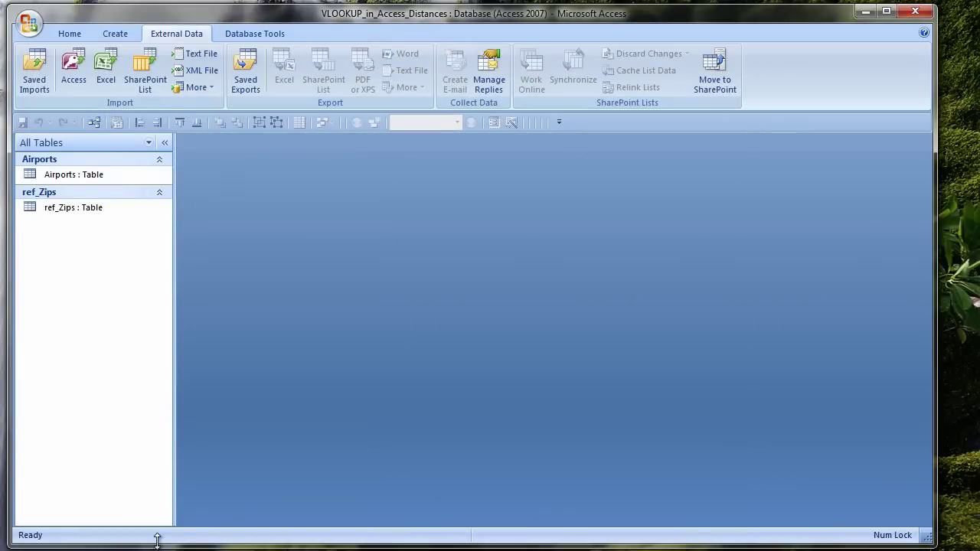
Group the navigation pane by Object Type and open the Airports and ref_Zips tables
right_click(92, 142)
mouse_move(150, 150)
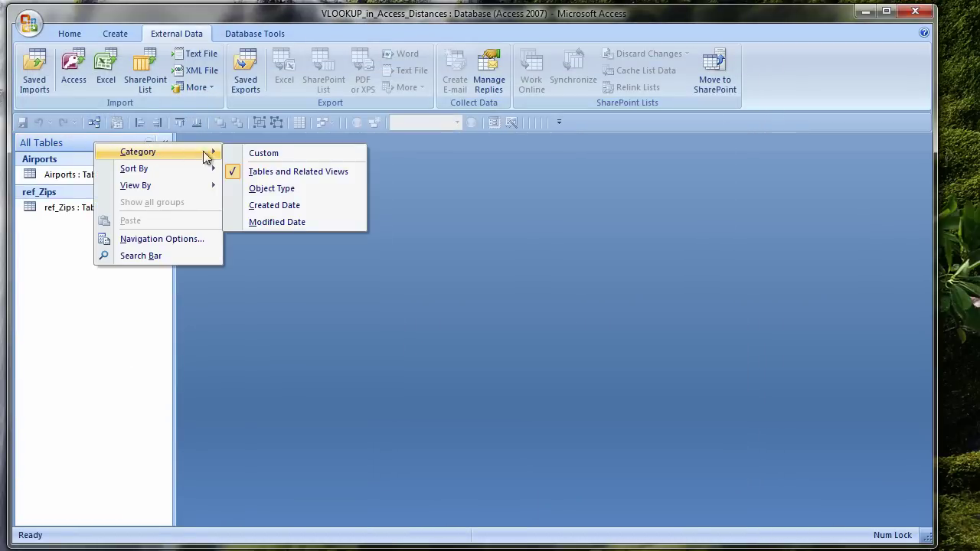
click(256, 189)
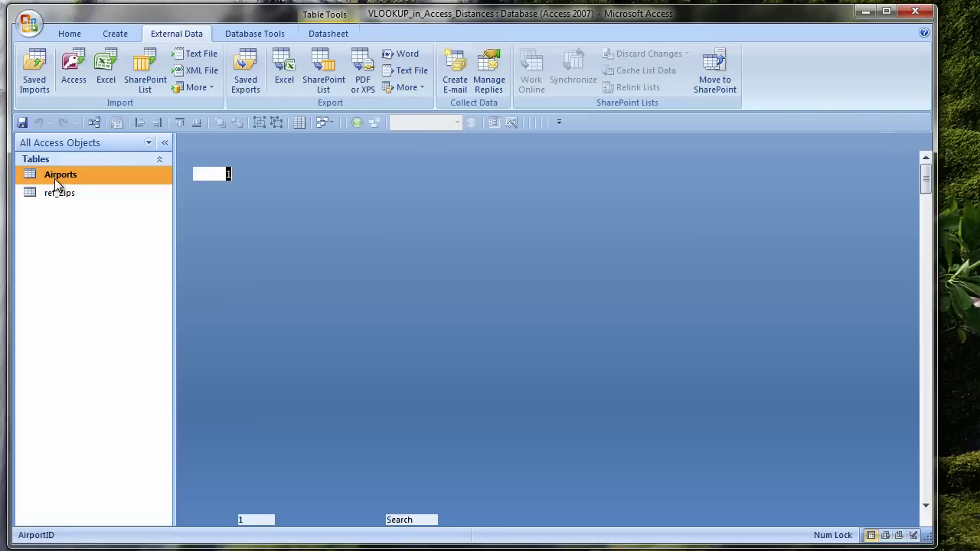
double_click(60, 175)
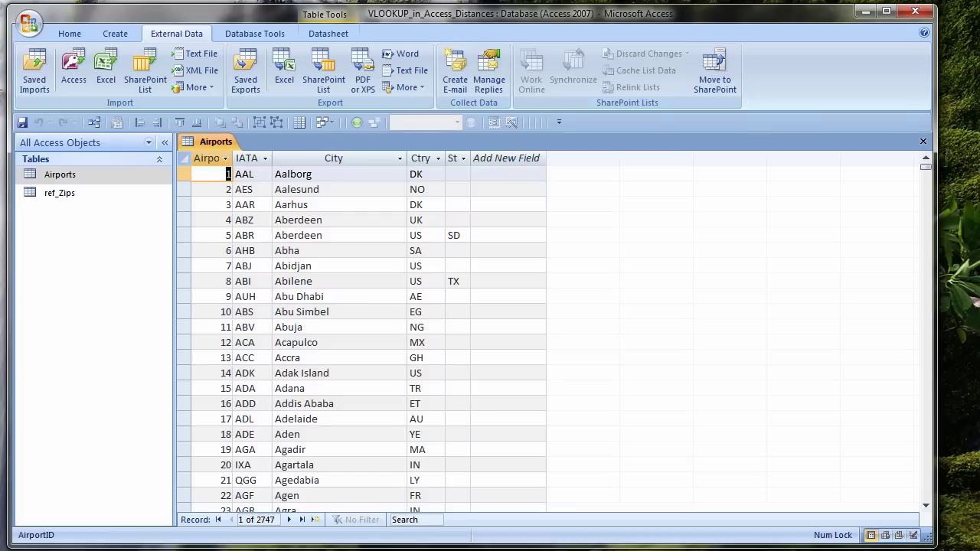
double_click(60, 191)
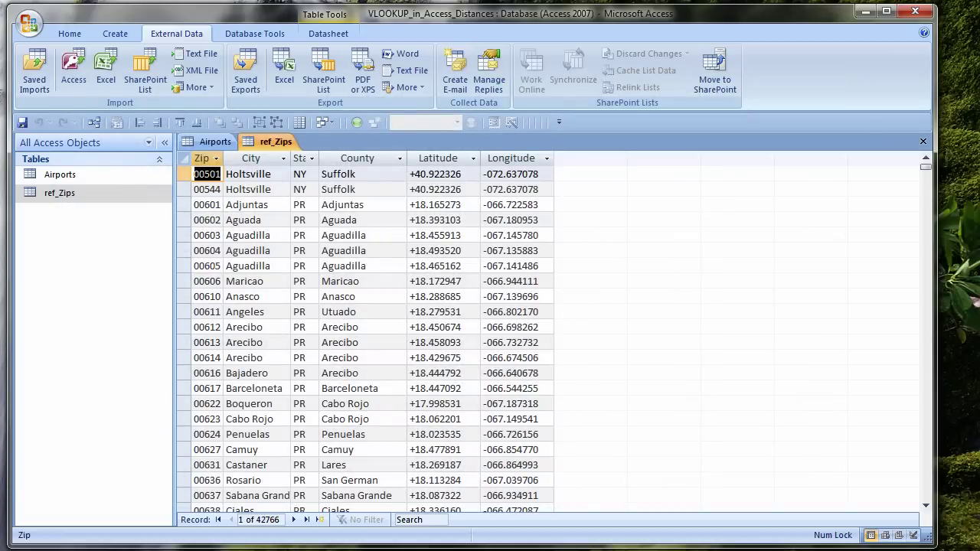
Design a query on Airports with IATA, City, St (criteria "NY") and a DLookup zip field
click(115, 34)
click(602, 84)
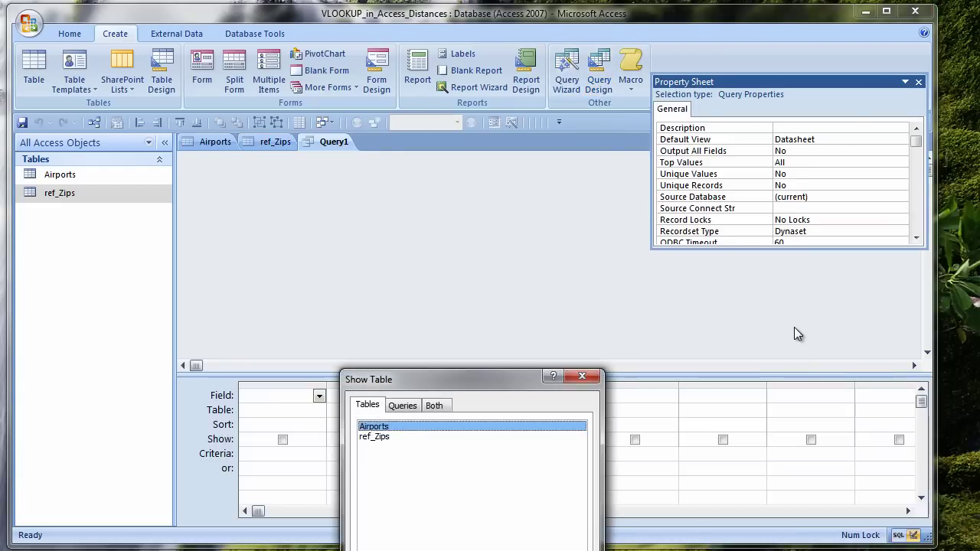
drag(459, 383, 430, 212)
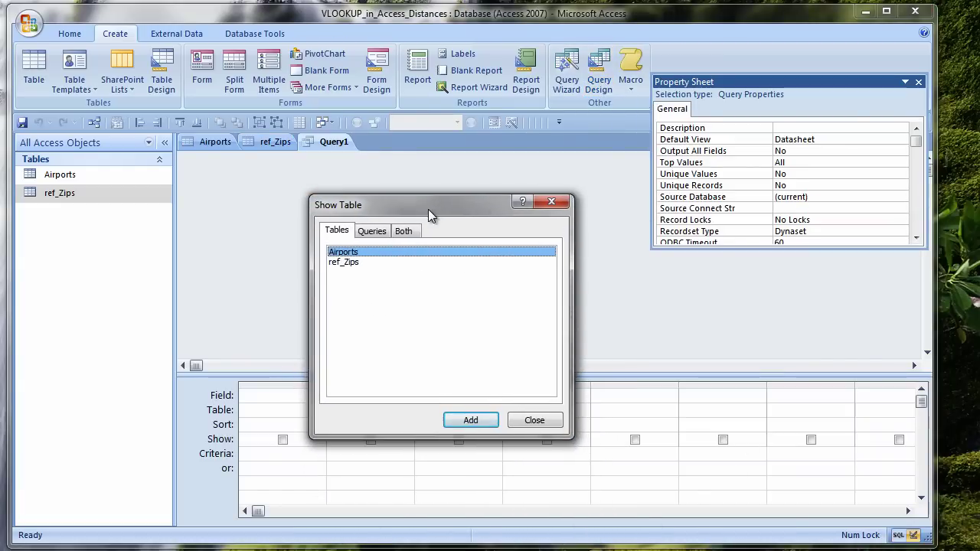
click(475, 420)
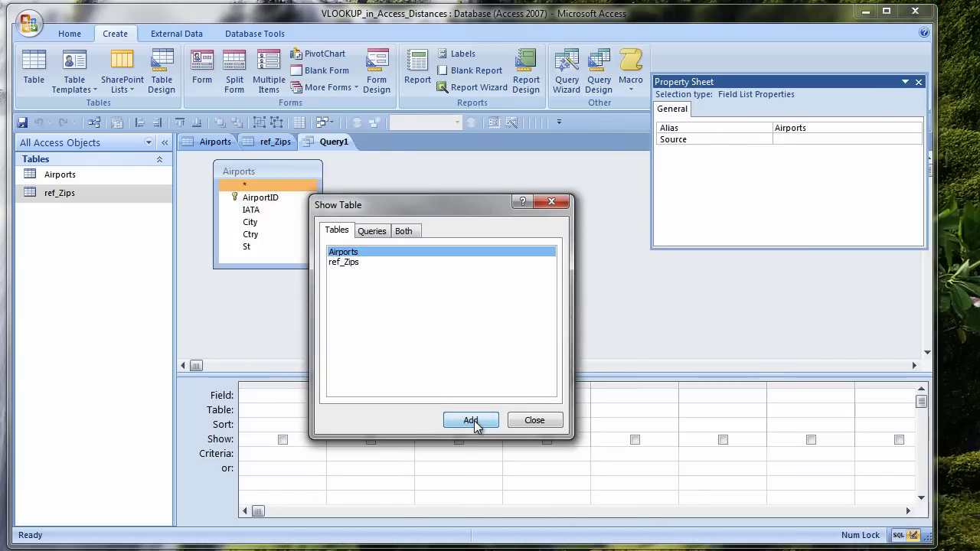
click(534, 423)
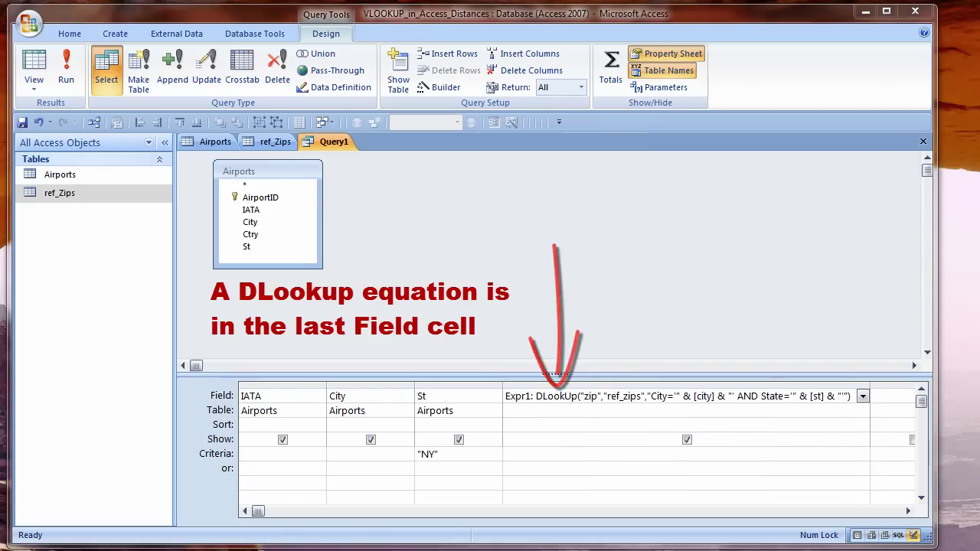
click(598, 402)
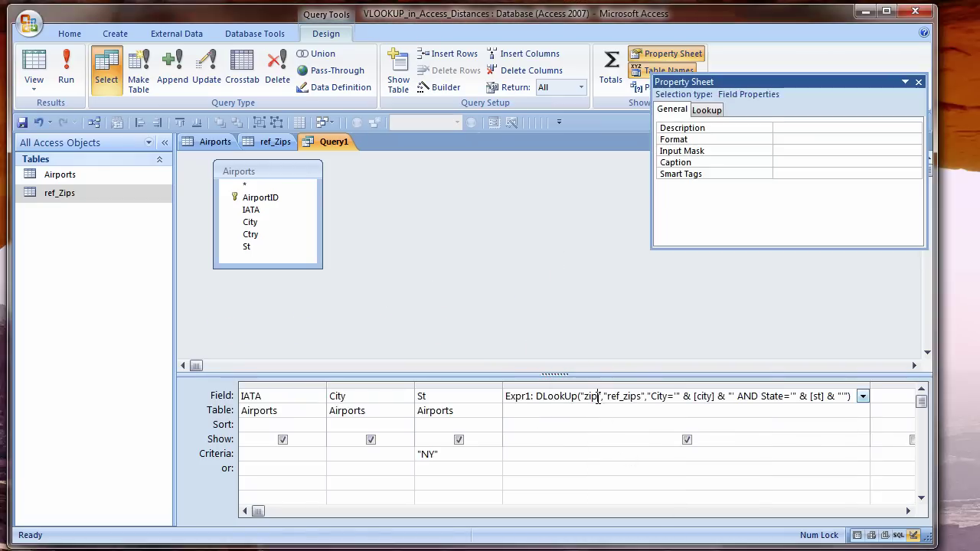
right_click(598, 399)
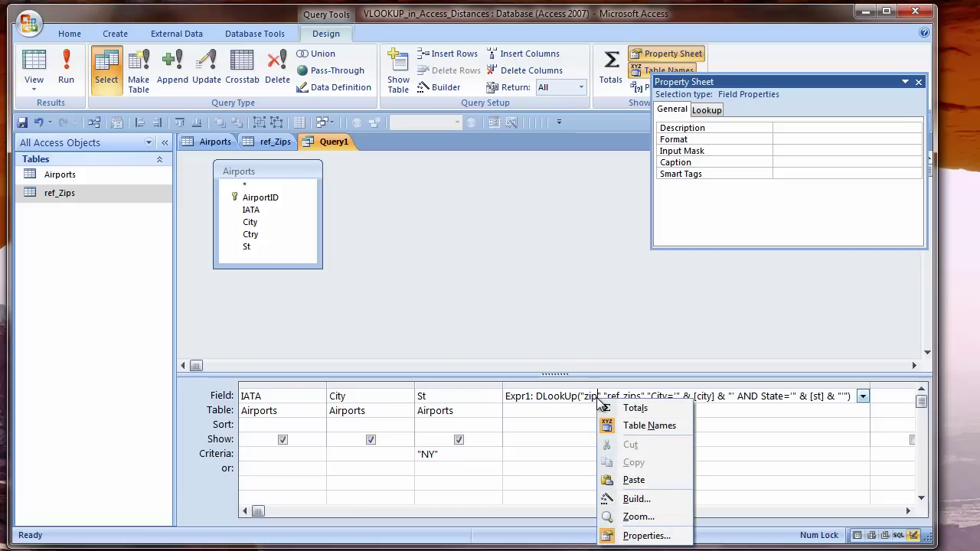
Set the Expr1 Zoom box font to Courier New, size 16
click(647, 519)
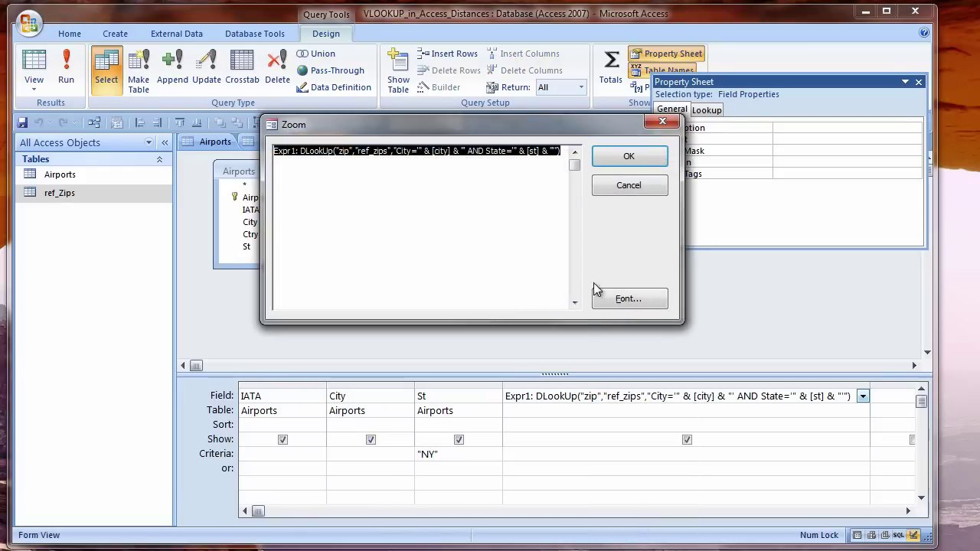
click(612, 301)
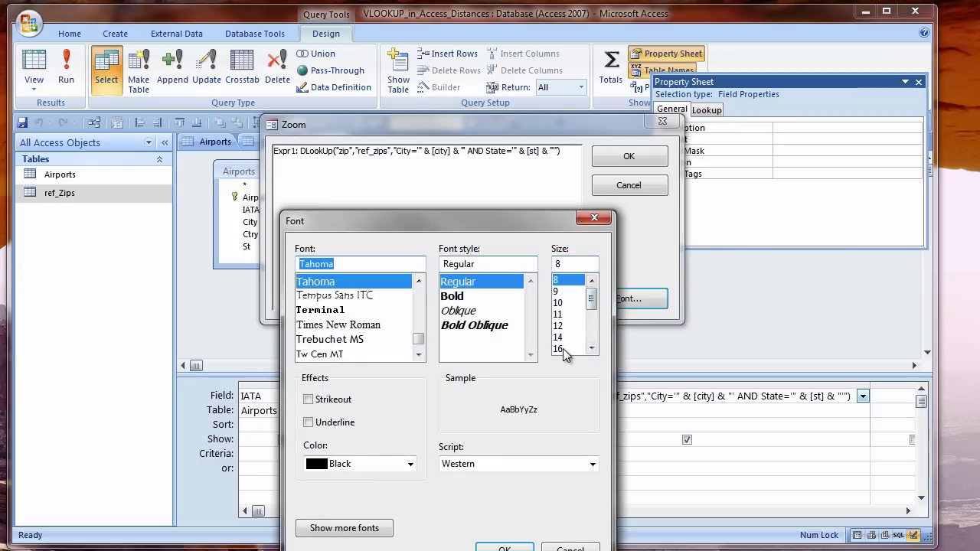
click(568, 349)
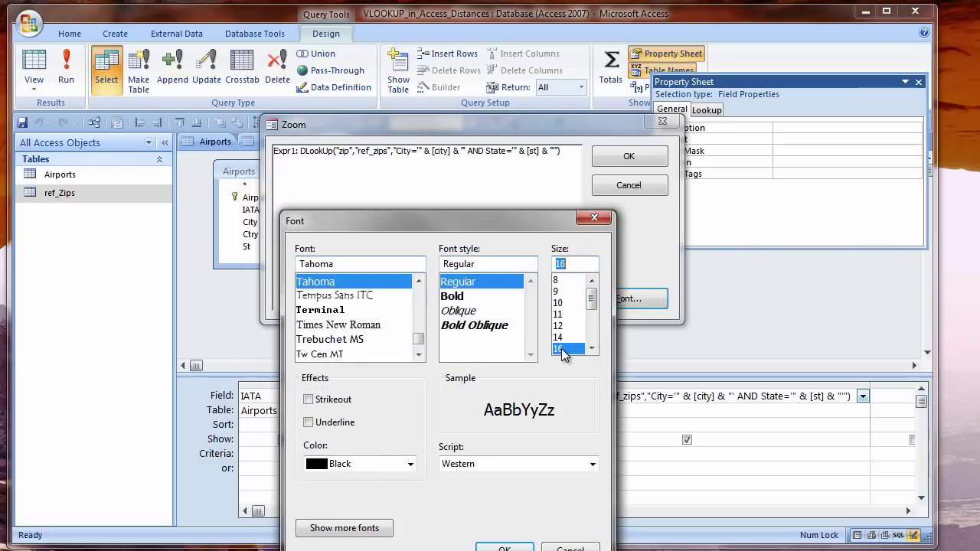
double_click(344, 263)
text(cour)
click(331, 296)
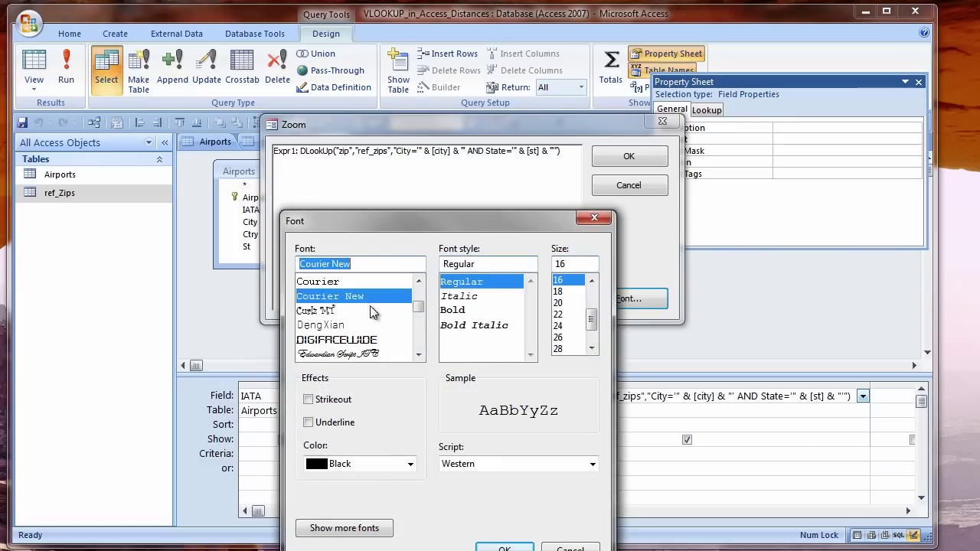
click(502, 547)
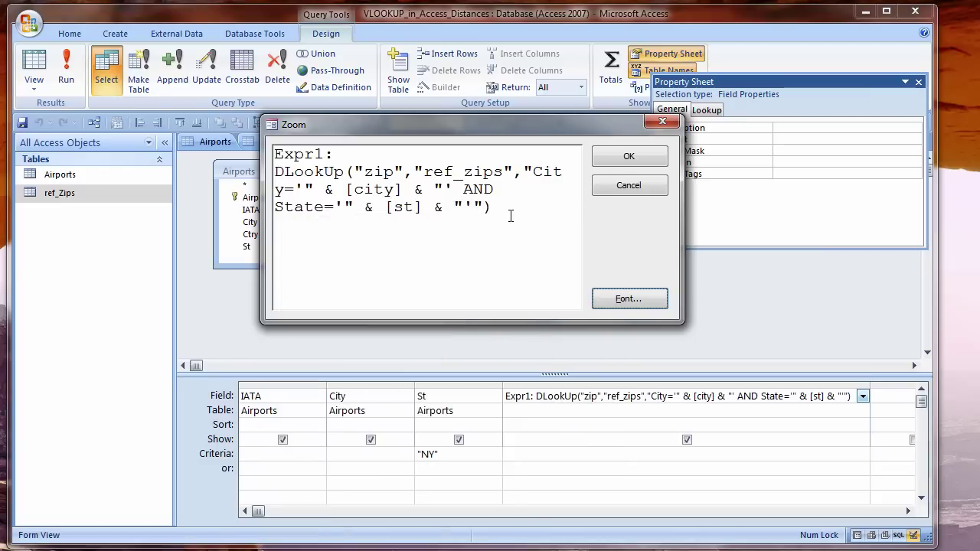
Keep the DLookup expression and run Query1 to list the 19 NY airports with zips
drag(295, 190, 453, 186)
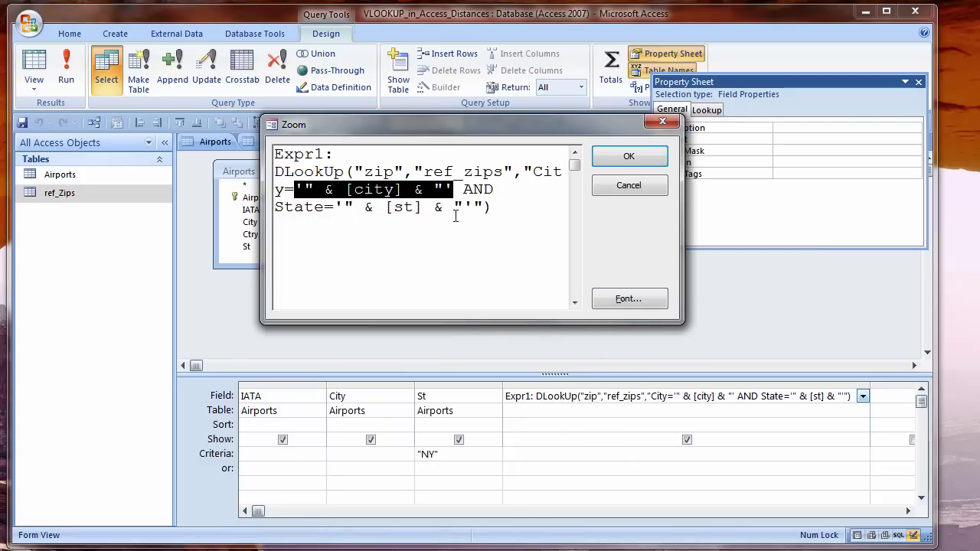
key(Return)
click(62, 79)
Trim the cities to Binghamton, Elmira and Newburgh, then return Query1 to Design View
drag(295, 189, 406, 187)
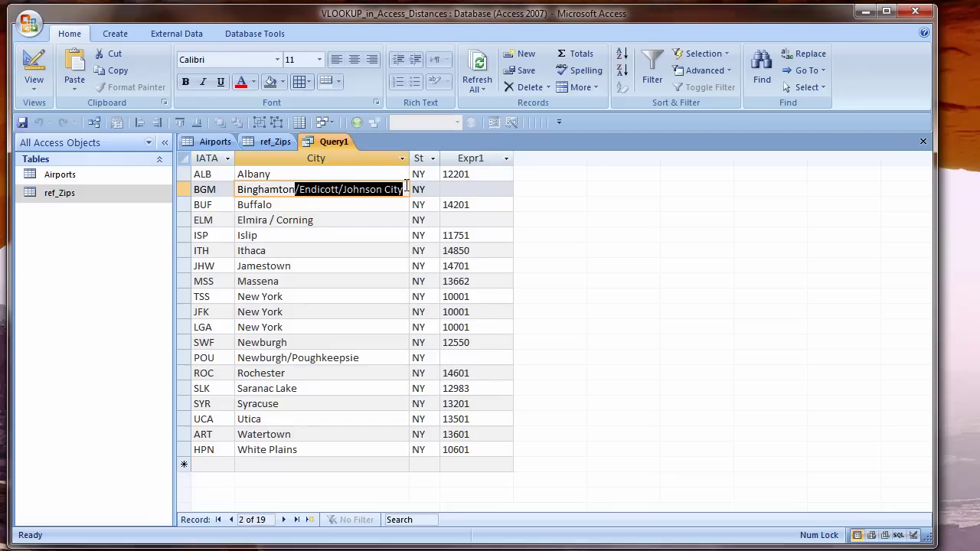
key(Delete)
double_click(298, 221)
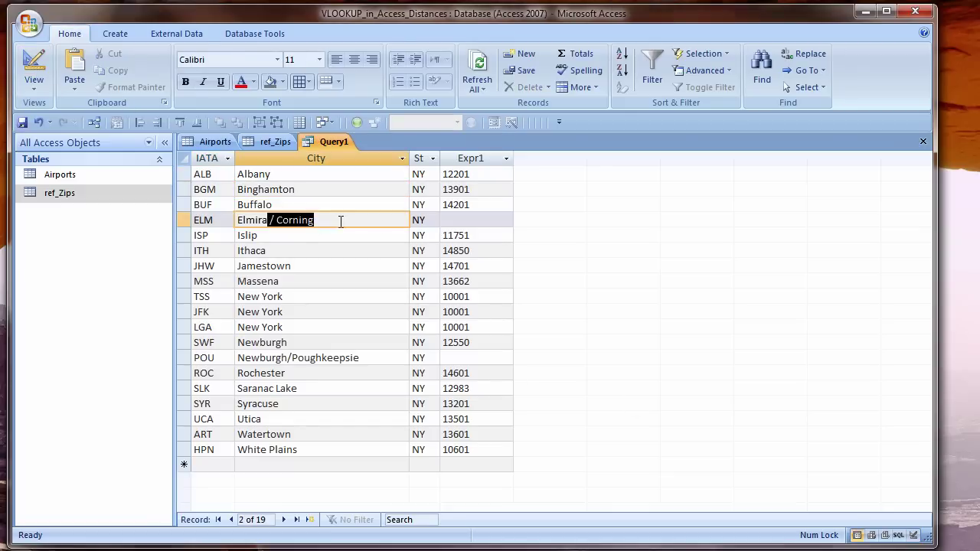
key(BackSpace)
key(BackSpace)
key(BackSpace)
key(BackSpace)
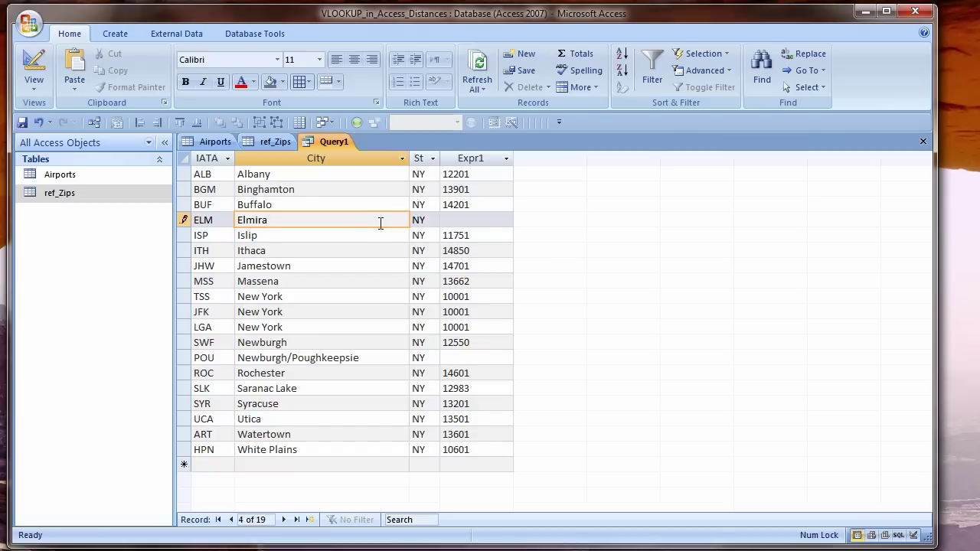
click(182, 220)
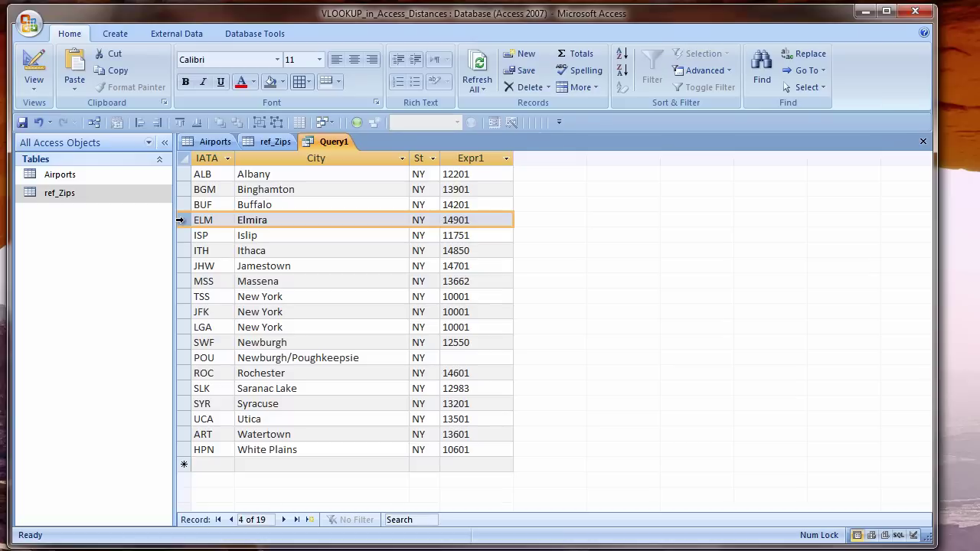
drag(360, 358, 288, 362)
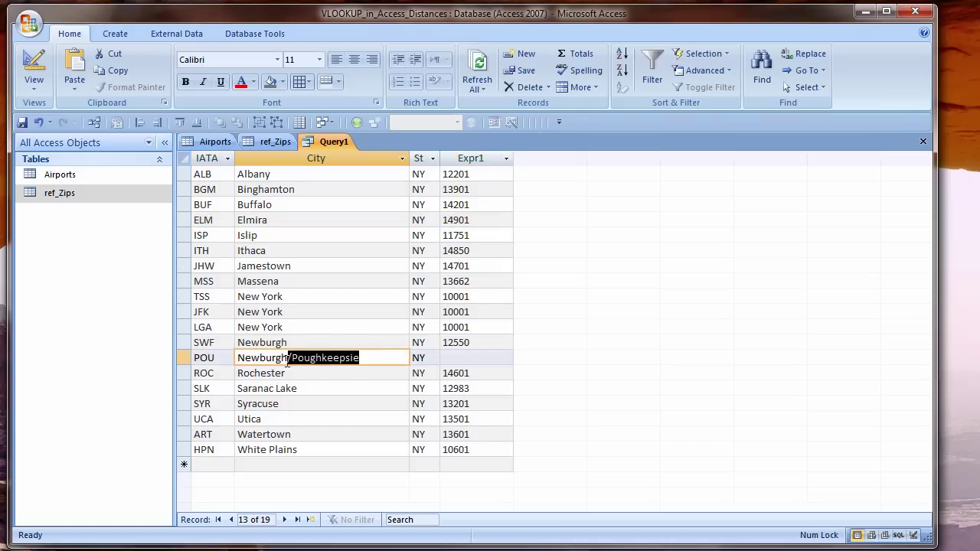
key(Delete)
click(299, 415)
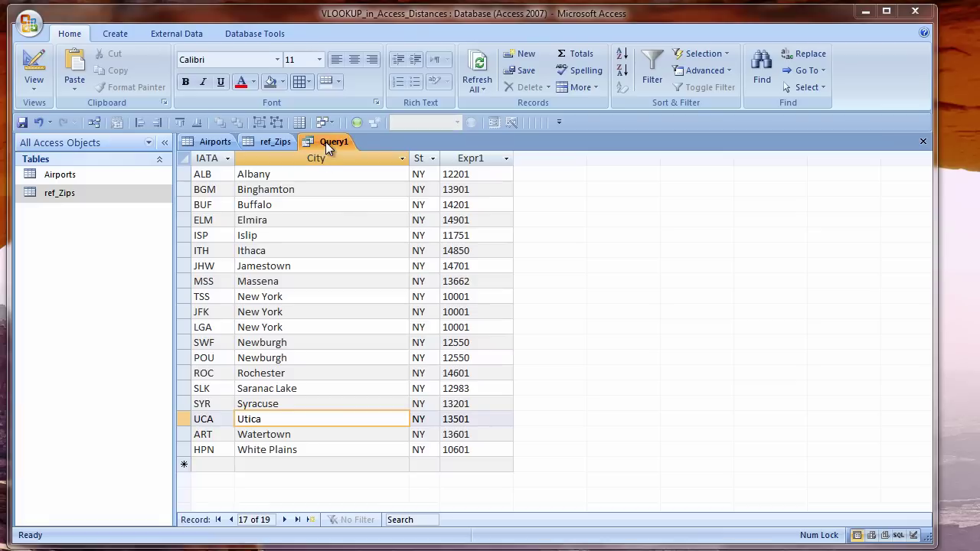
right_click(326, 142)
click(368, 207)
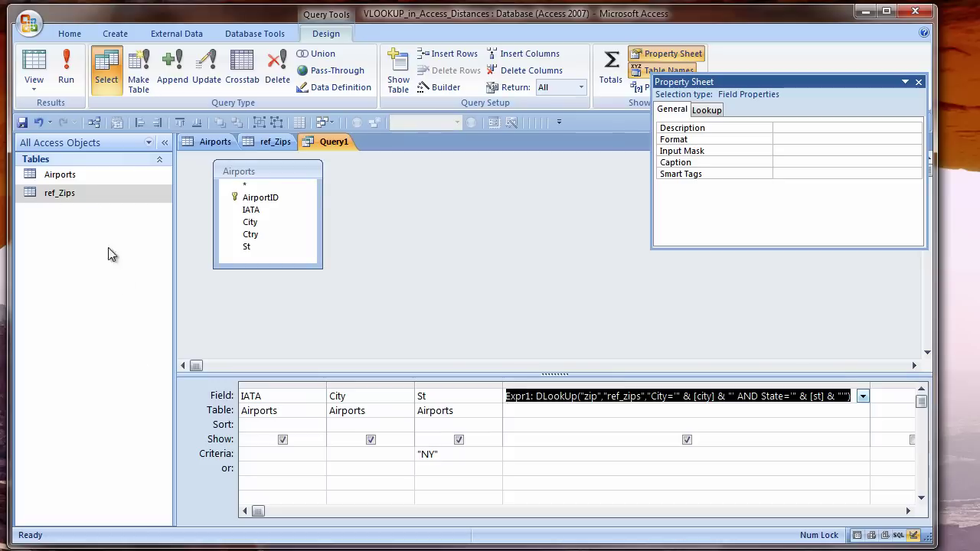
Add ref_Zips to the query, joining Airports City to City and St to State
drag(63, 194, 417, 175)
drag(512, 264, 506, 278)
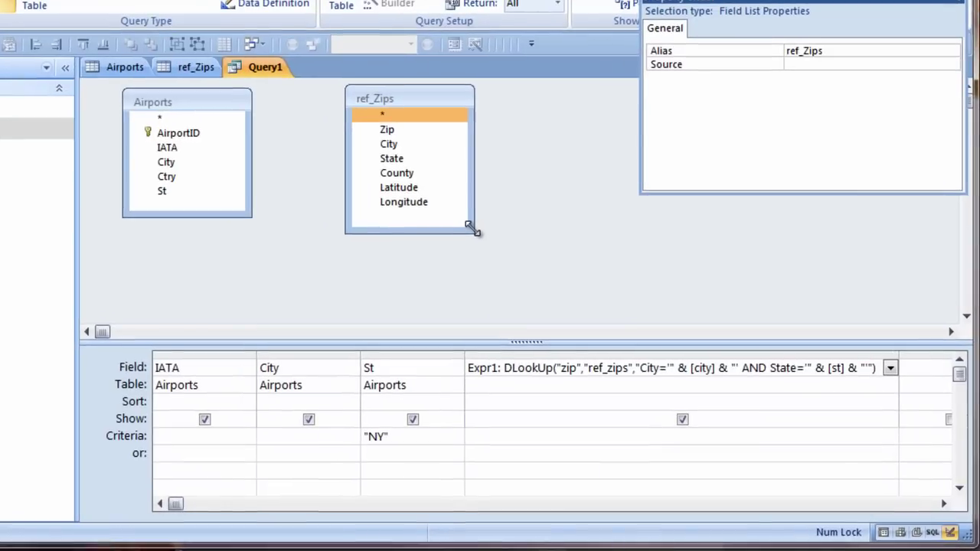
drag(472, 228, 472, 225)
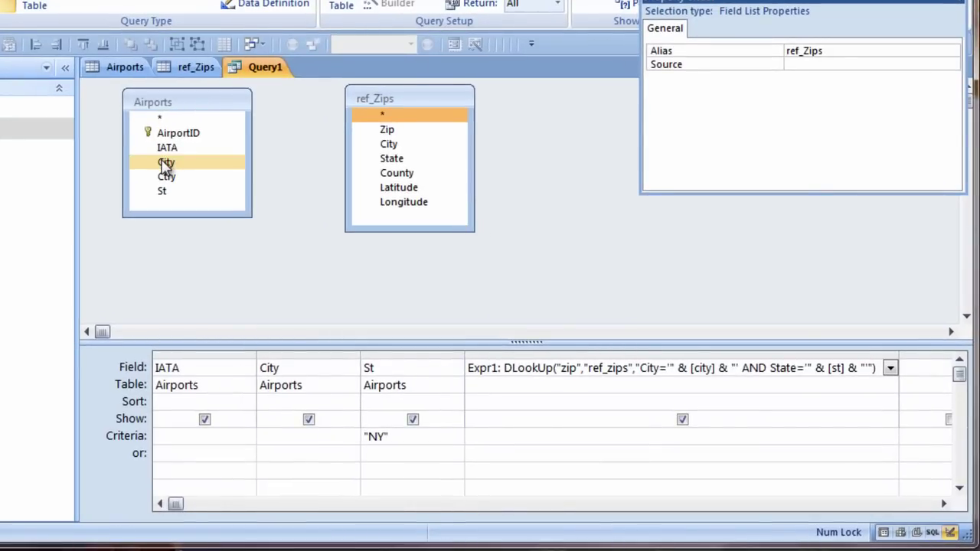
drag(164, 161, 388, 147)
drag(163, 192, 398, 160)
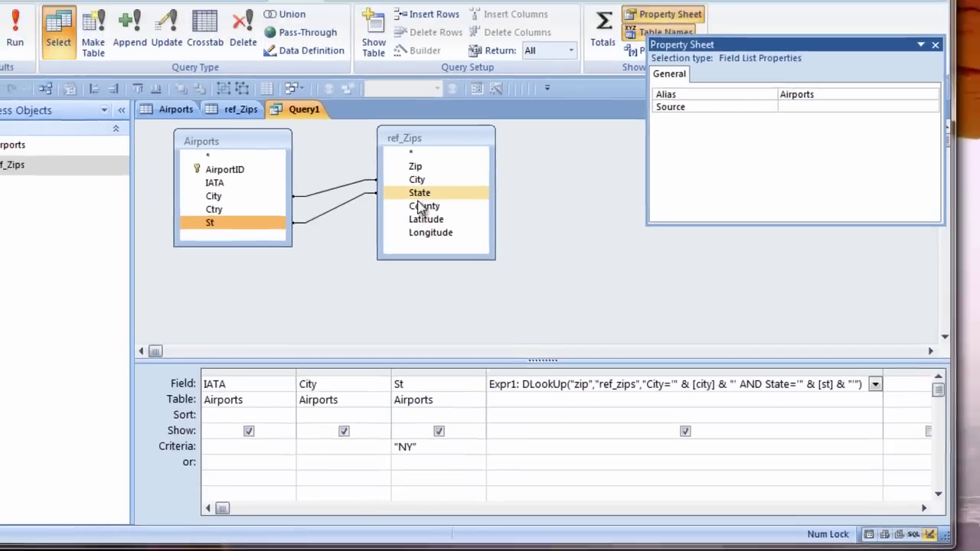
Run the query, dismiss the ambiguous [city] error, and reopen Expr1 with Shift+F2
click(0, 31)
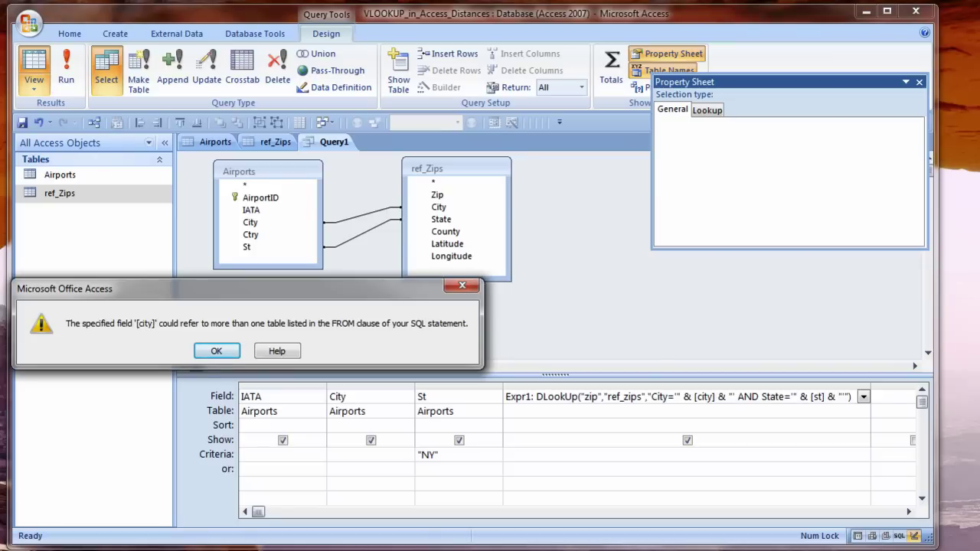
click(214, 353)
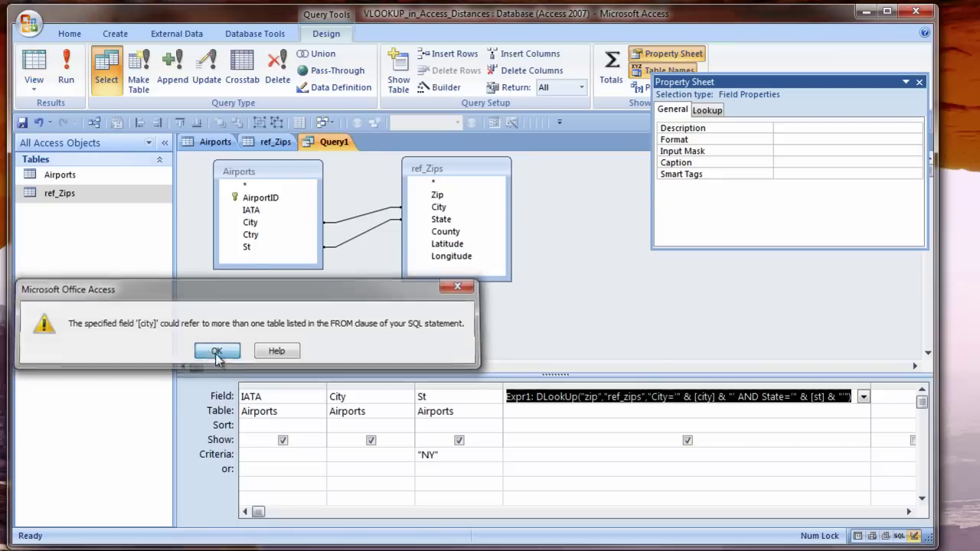
click(695, 399)
key(shift+F2)
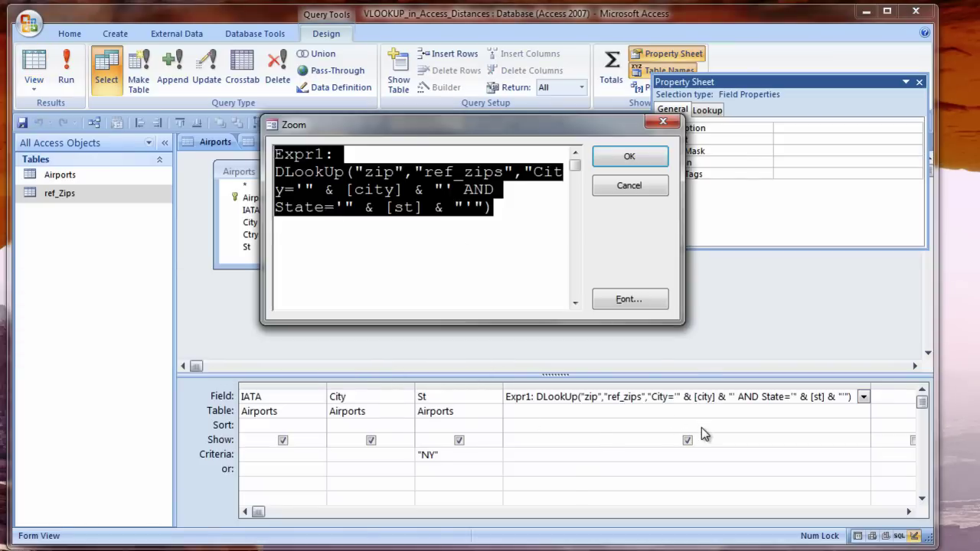
Qualify Expr1's city as [airports].[city], test the query (703 rows), and return to Design view
click(352, 188)
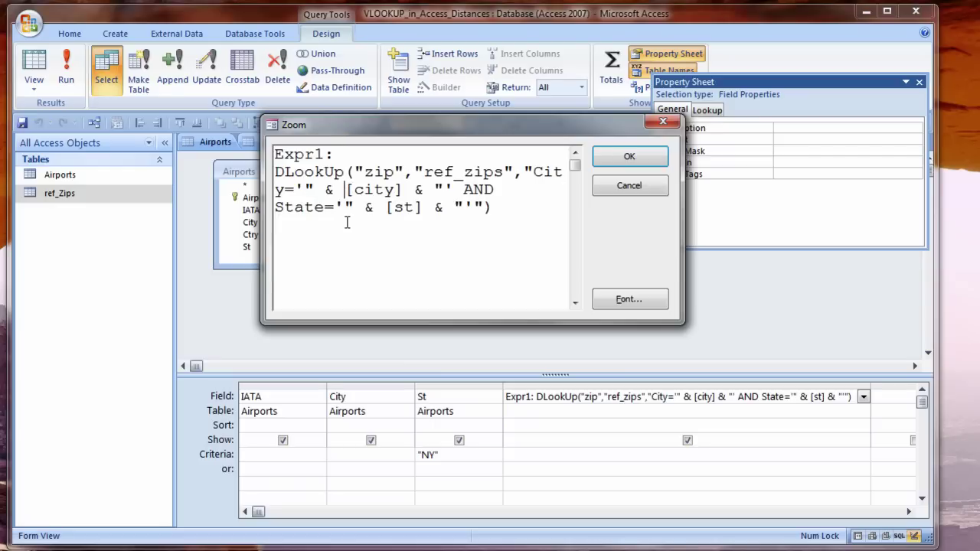
text(airports.)
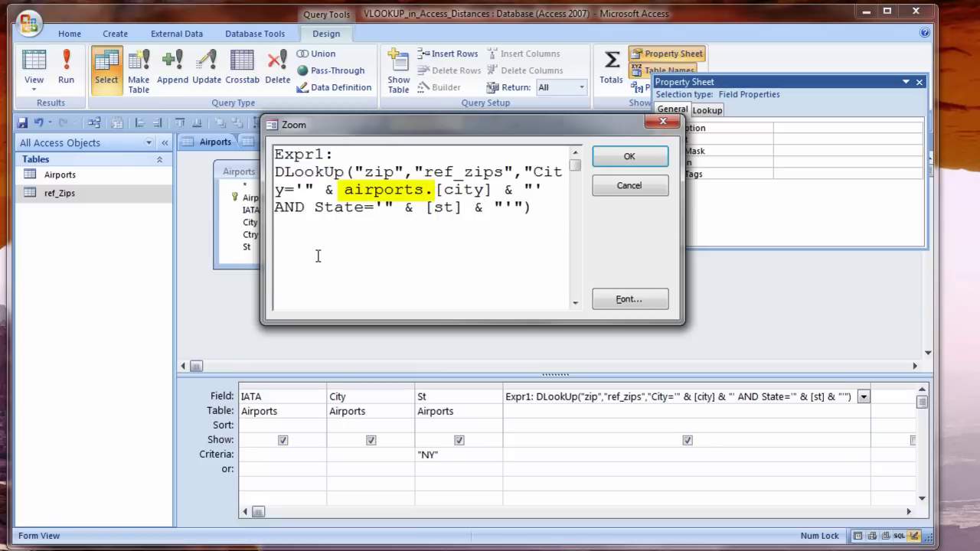
drag(395, 128, 459, 140)
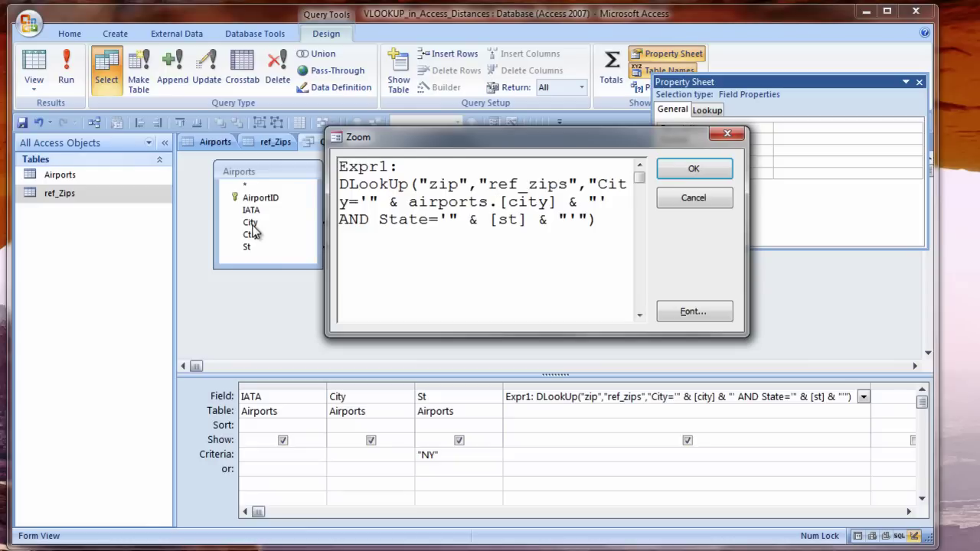
click(703, 173)
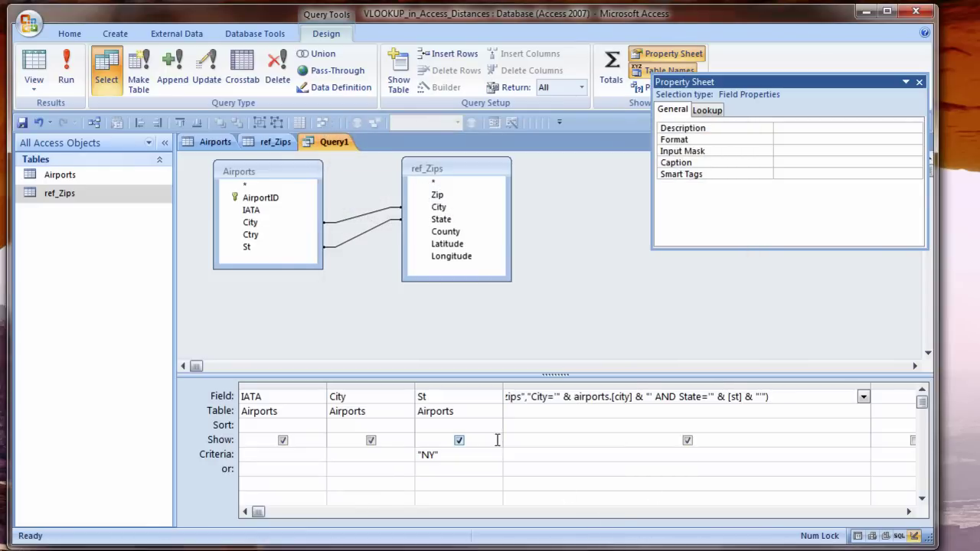
click(33, 63)
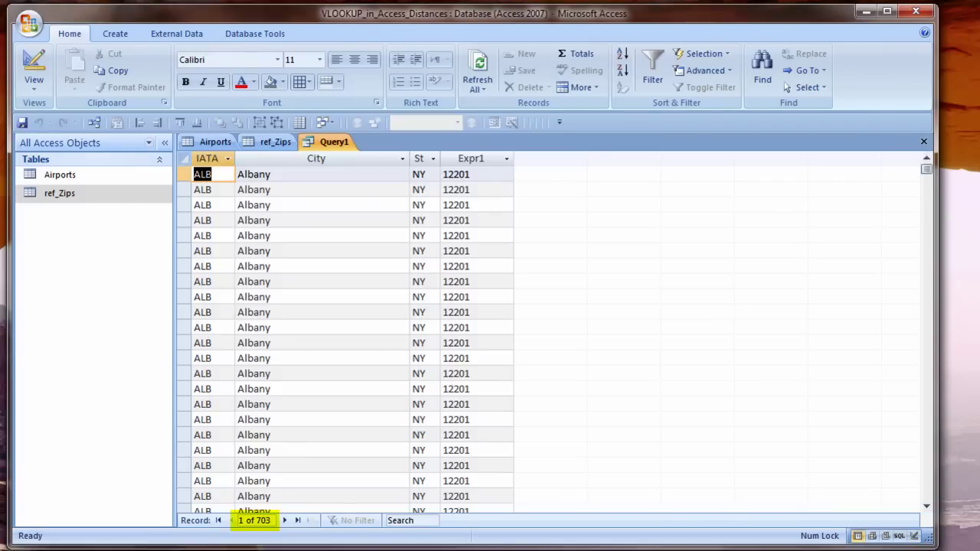
click(33, 63)
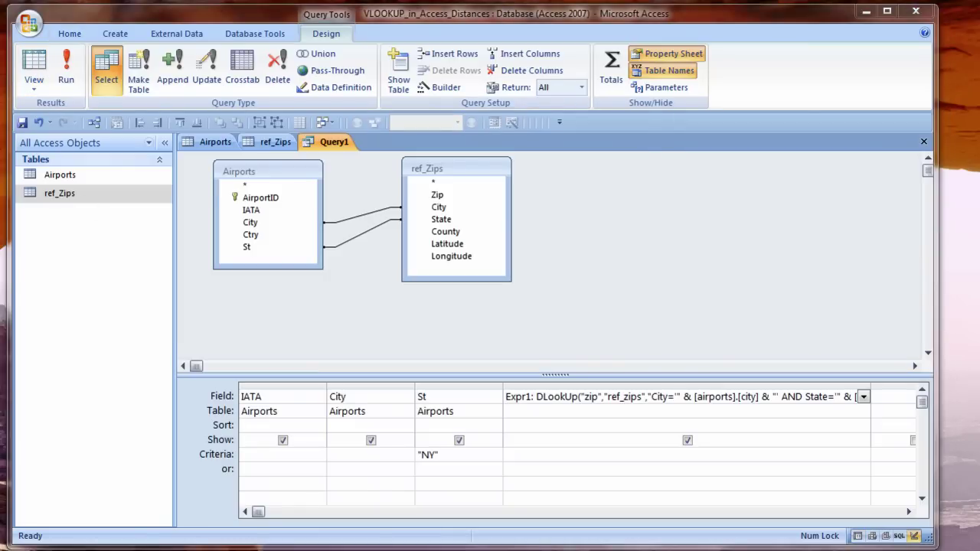
Turn on Totals grouping to cut results to 19 NY airports, then narrow the Expr1 grid column
click(611, 69)
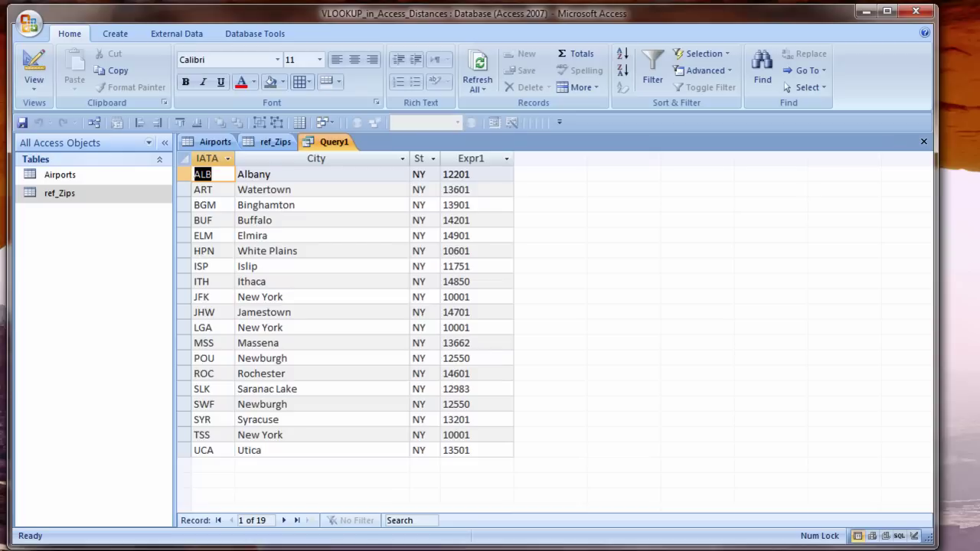
click(33, 69)
drag(871, 383, 572, 385)
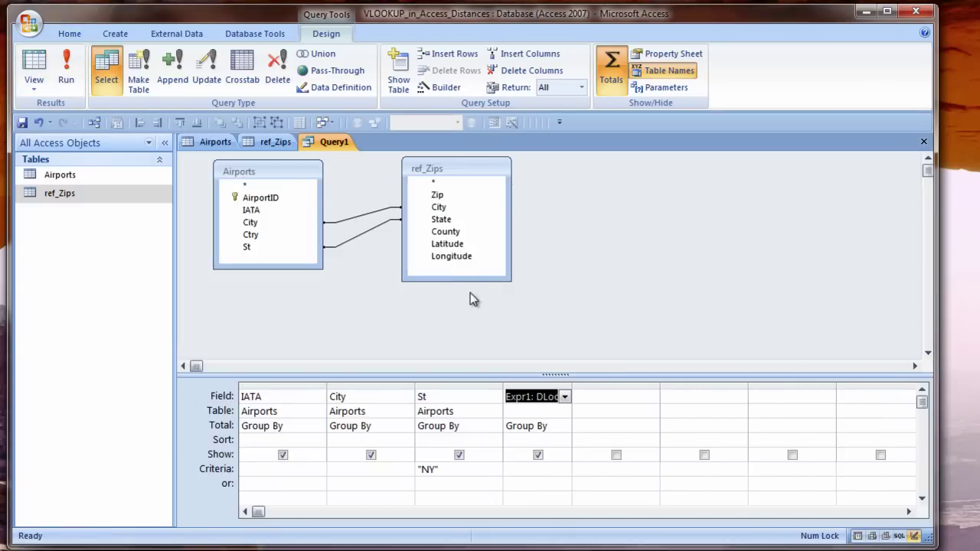
Add ref_Zips' Zip field and run the query, comparing Expr1 against Zip across 703 rows
double_click(438, 195)
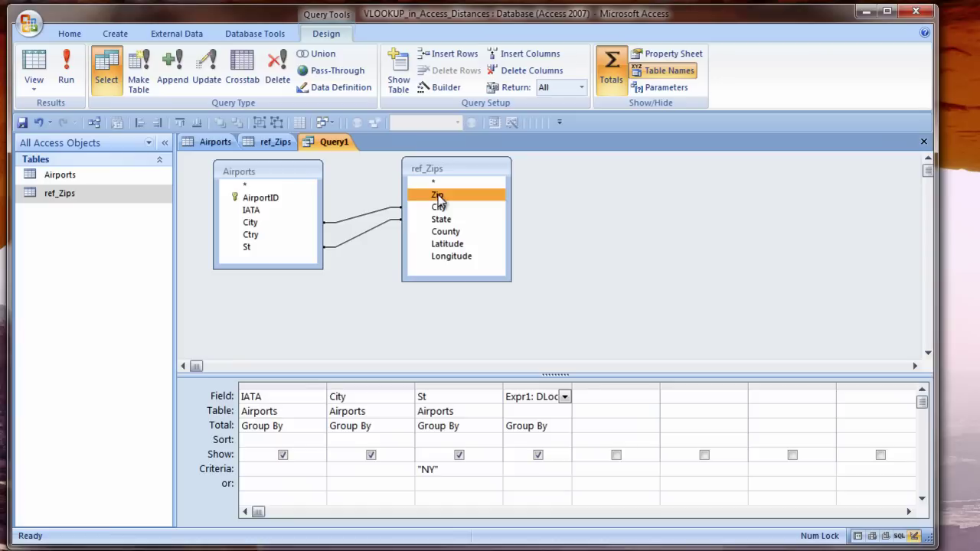
click(34, 69)
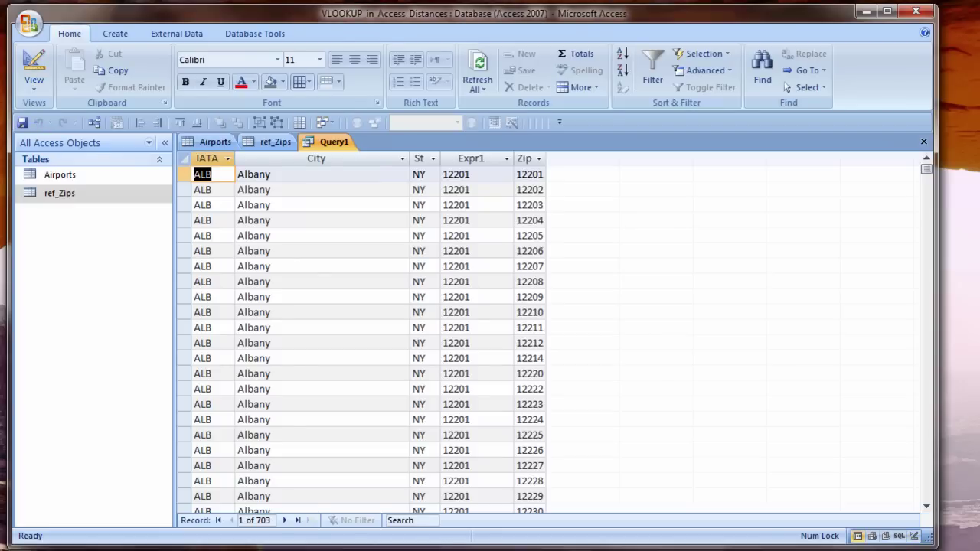
click(474, 158)
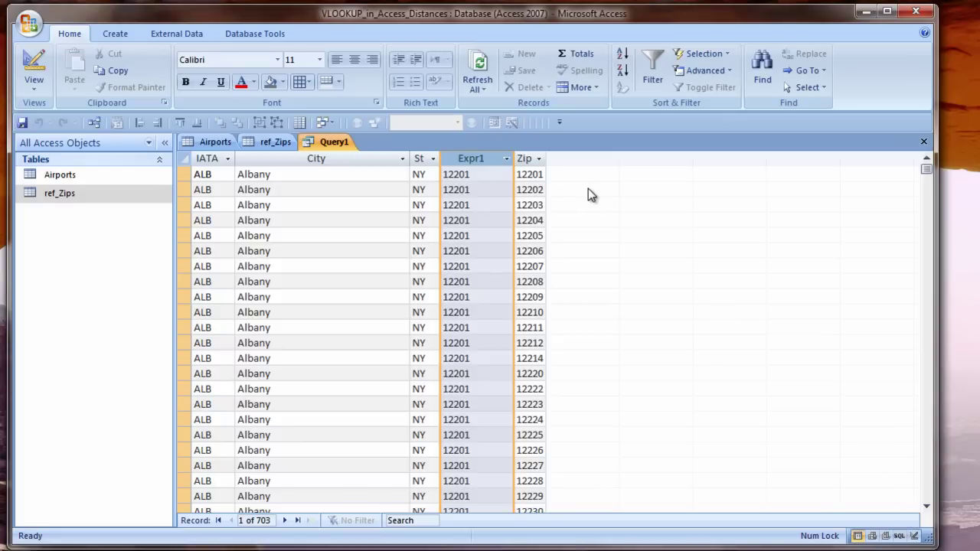
click(530, 158)
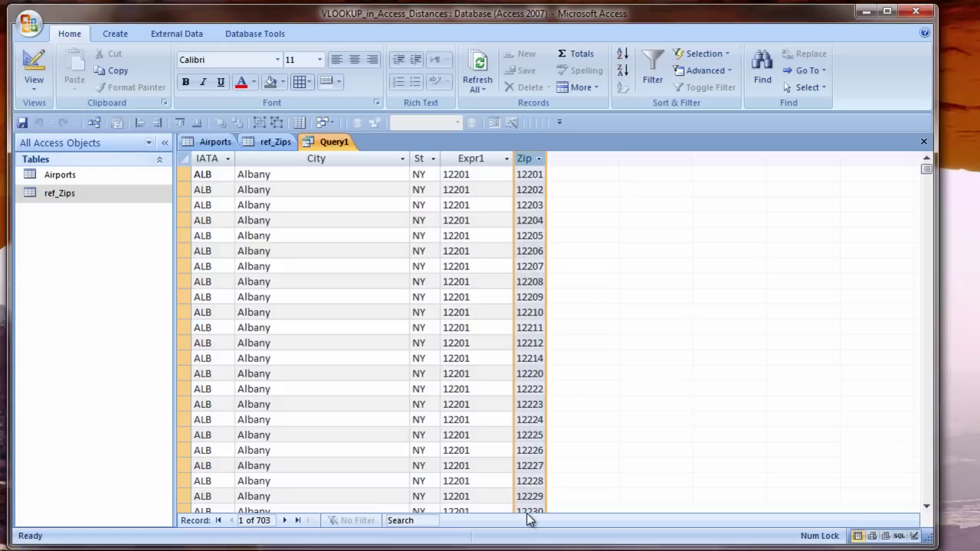
Return to Design view and inspect the DLookUp arguments of Expr1 in the Zoom box
right_click(324, 144)
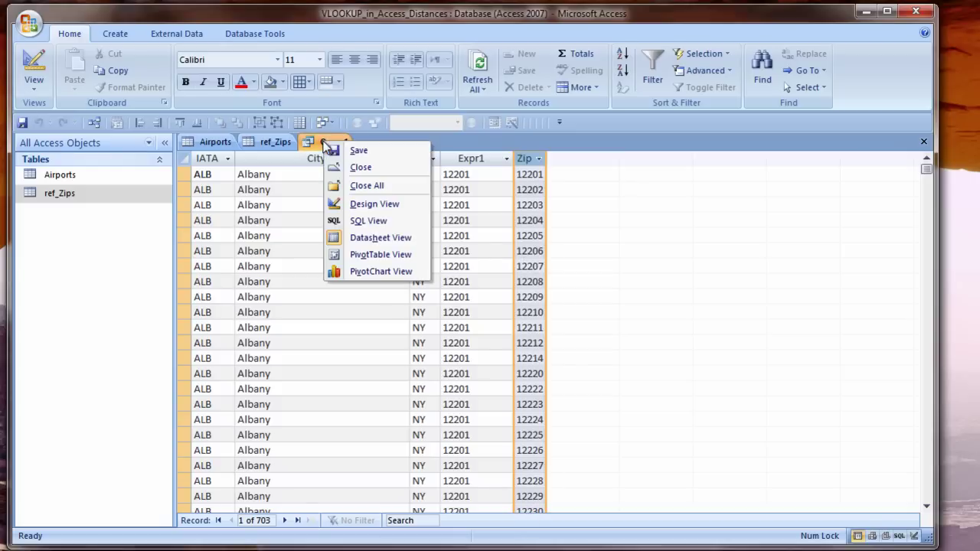
click(359, 204)
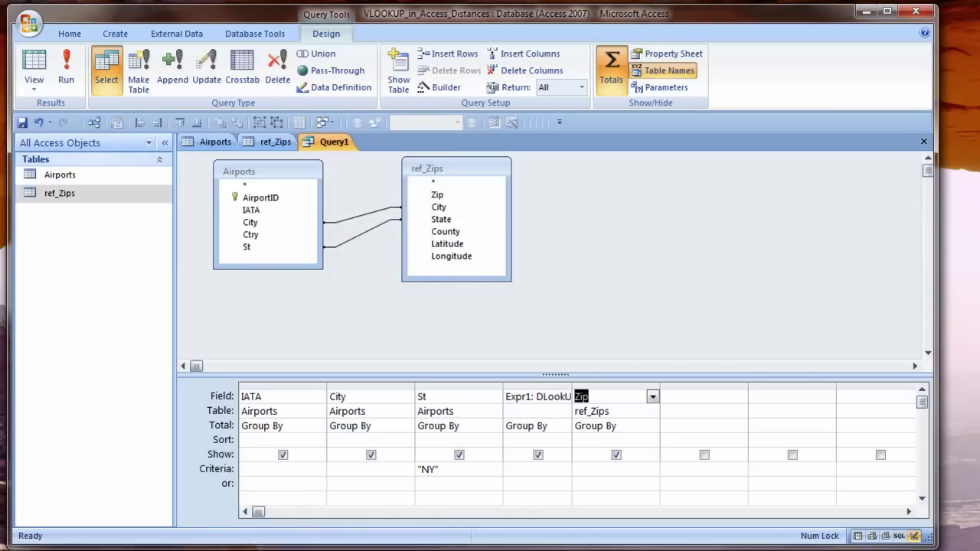
click(548, 393)
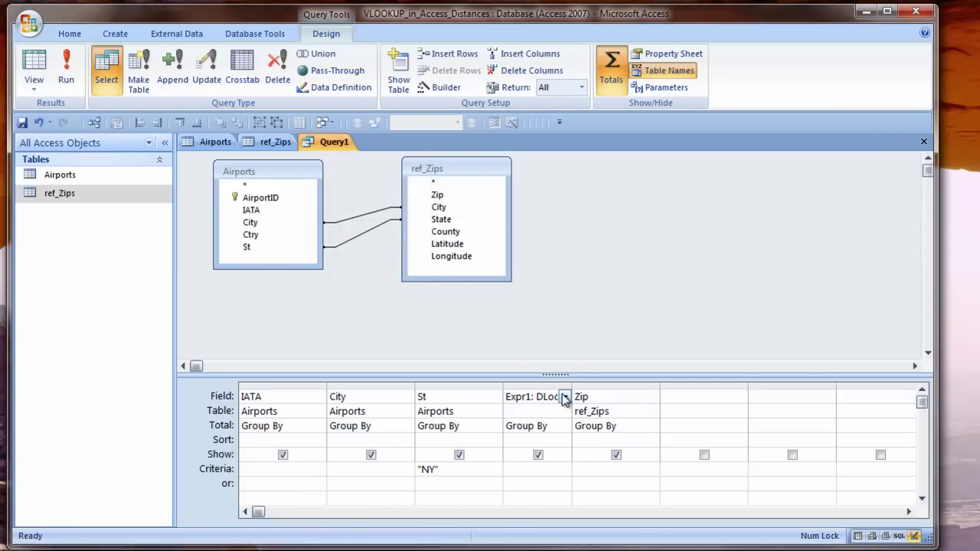
key(shift+F2)
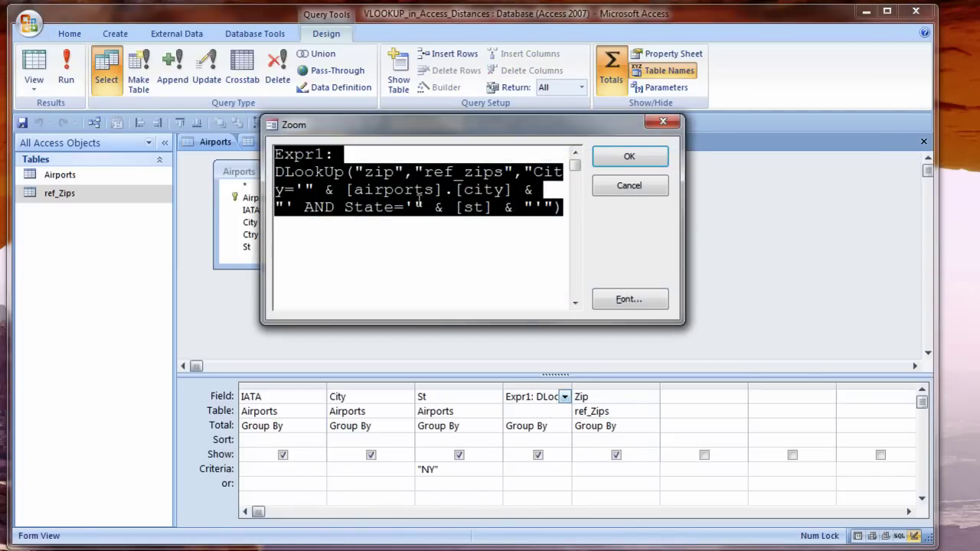
drag(559, 208, 350, 174)
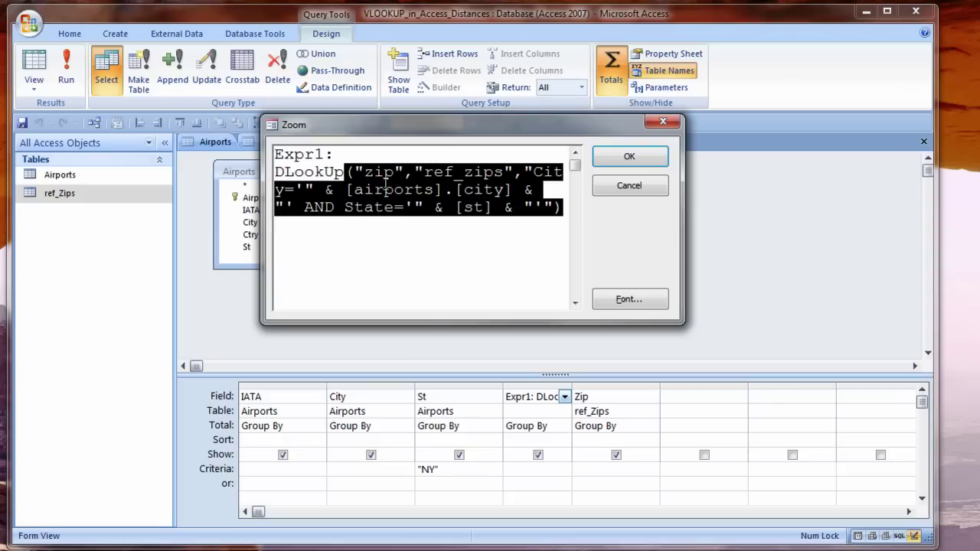
click(610, 193)
Widen Zip, paste the DMin city-and-state criteria under it, and run to get 19 airports
drag(660, 389, 874, 372)
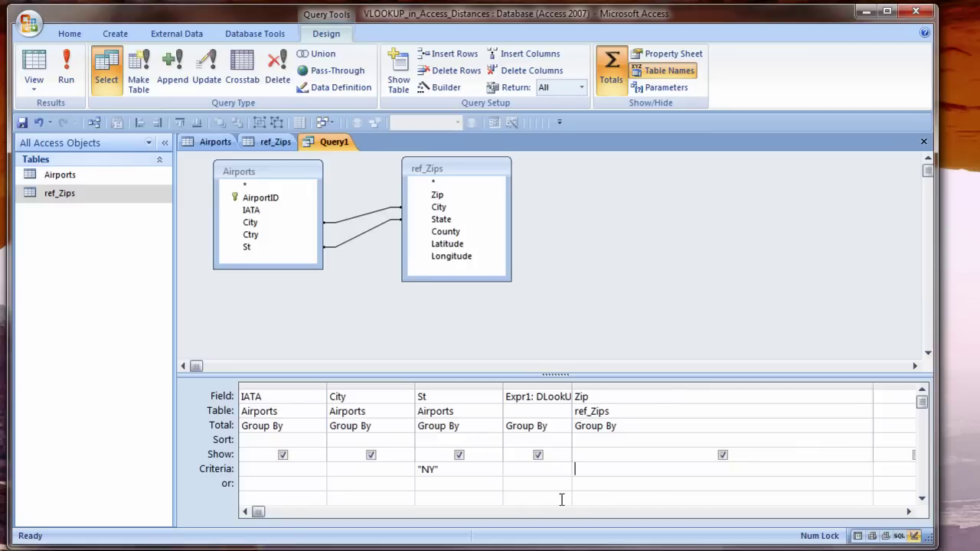
text(dlook)
key(ctrl+v)
click(614, 484)
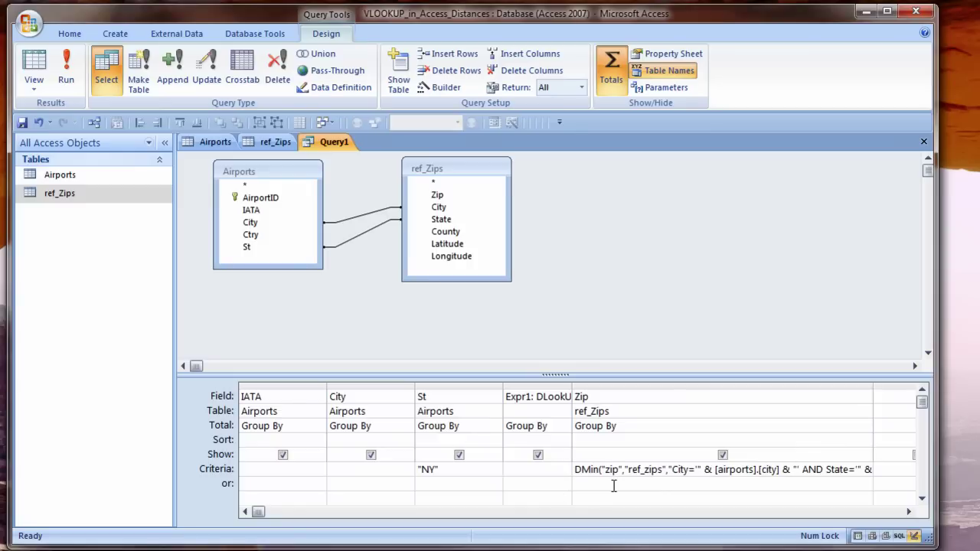
click(66, 69)
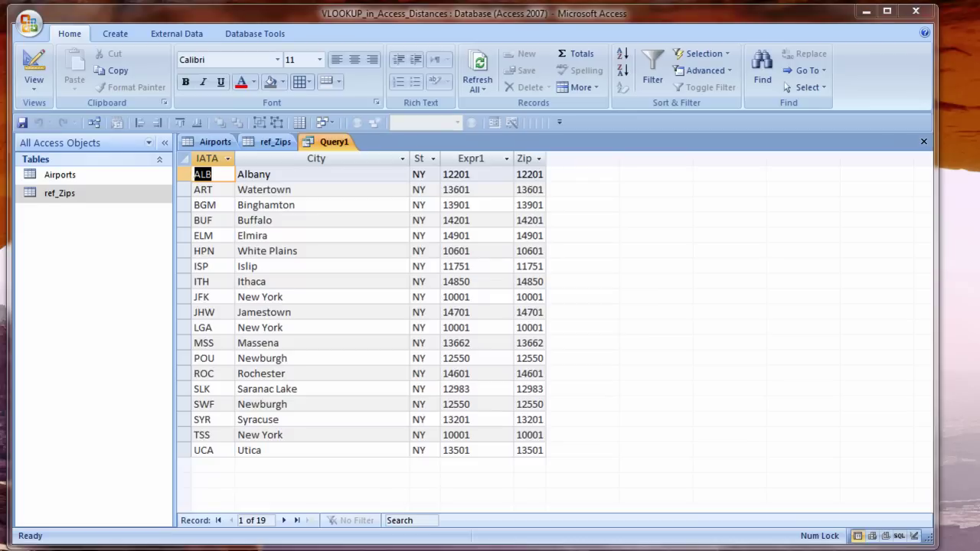
Switch back to Design view and delete the Expr1 column
right_click(338, 143)
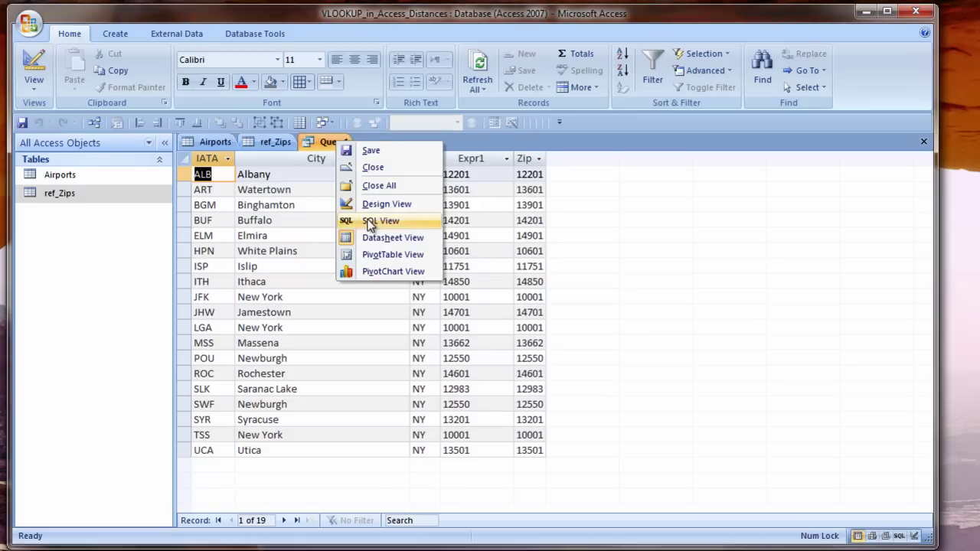
click(371, 205)
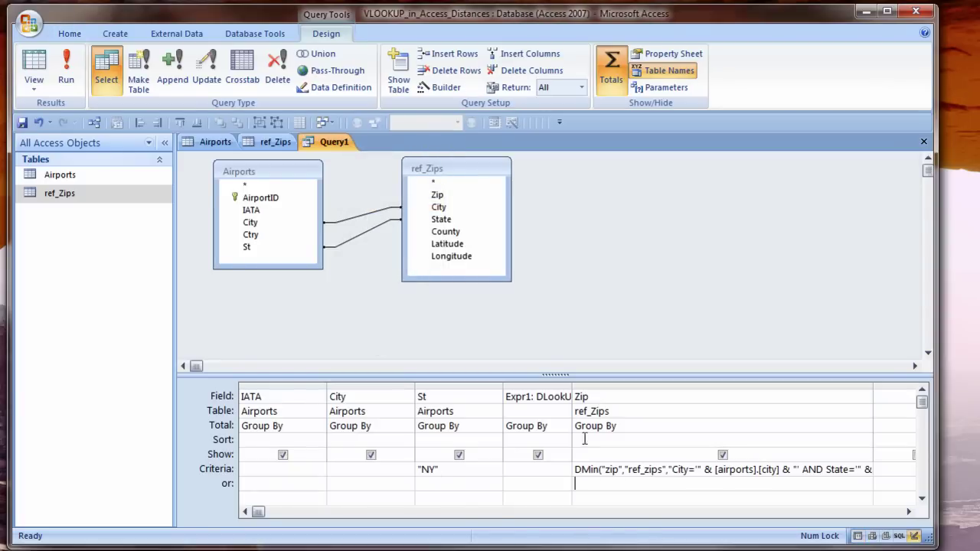
click(544, 382)
key(Delete)
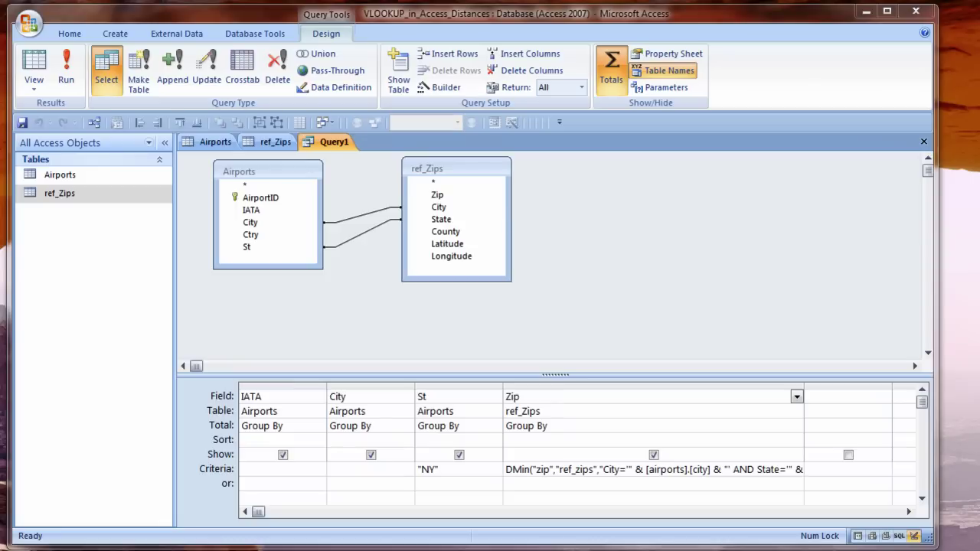
Add ref_Zips' Latitude and Longitude fields and run the query to show coordinates
click(448, 245)
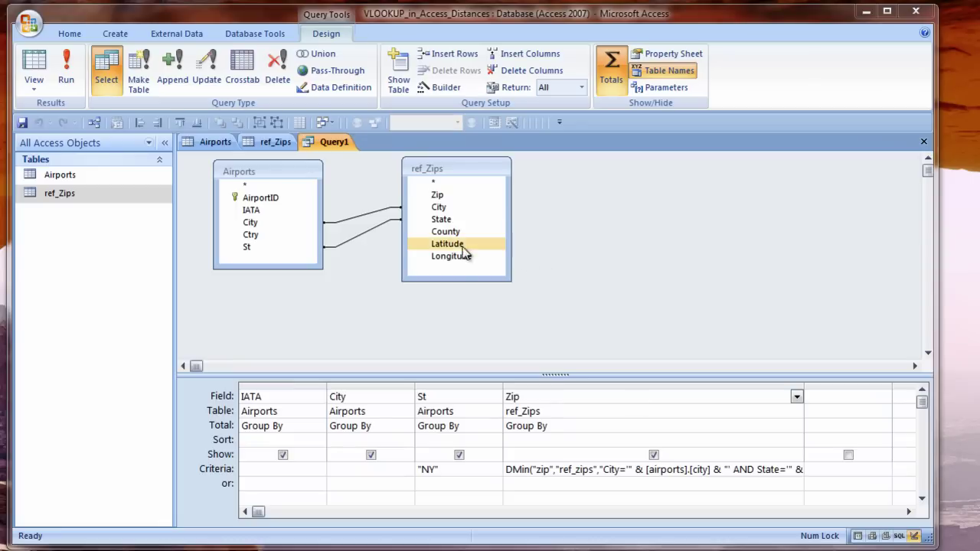
double_click(448, 245)
click(451, 256)
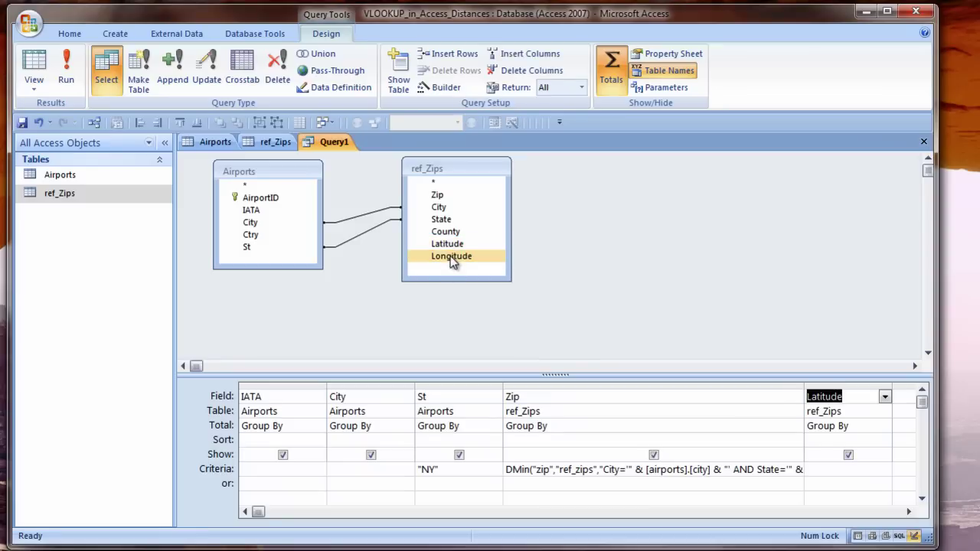
double_click(451, 256)
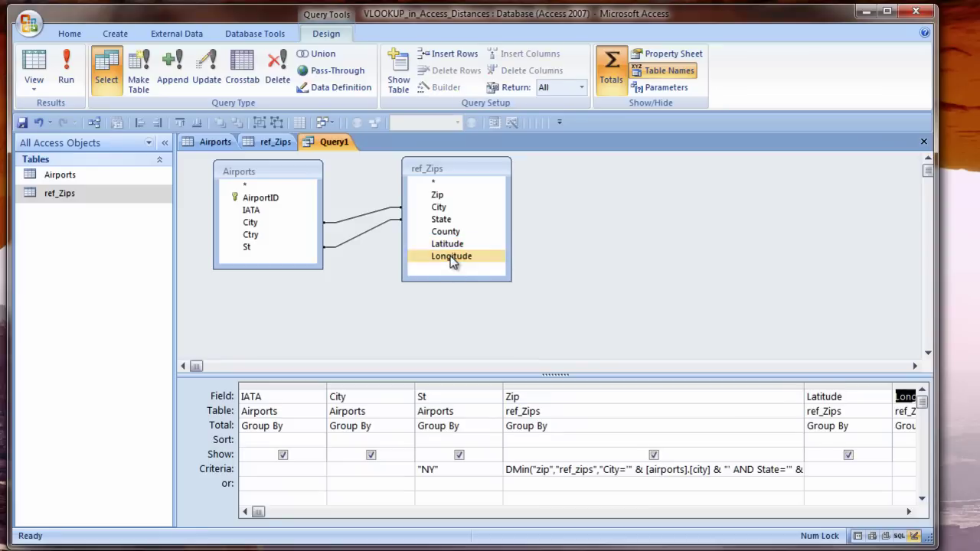
click(33, 68)
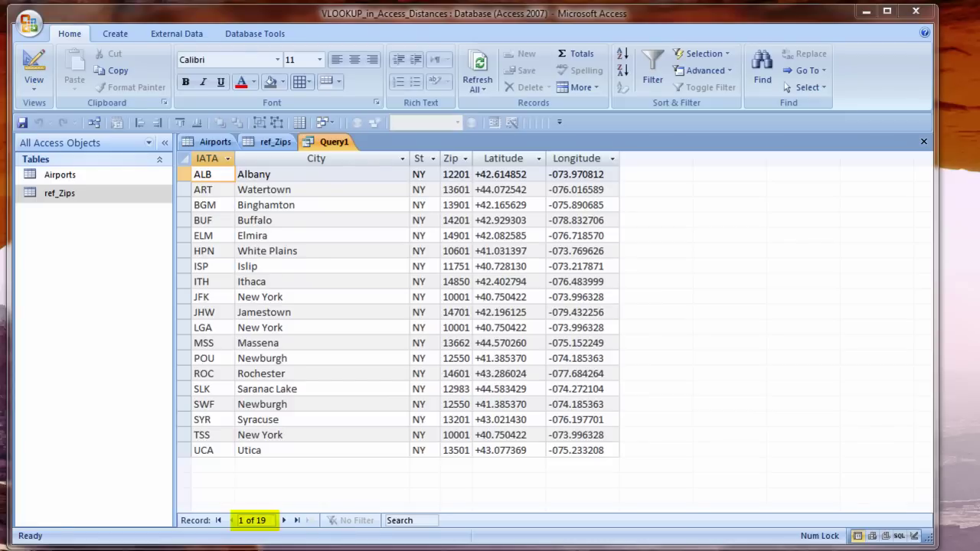
In Design view, set the Total row for Latitude and Longitude to First
right_click(332, 141)
click(385, 203)
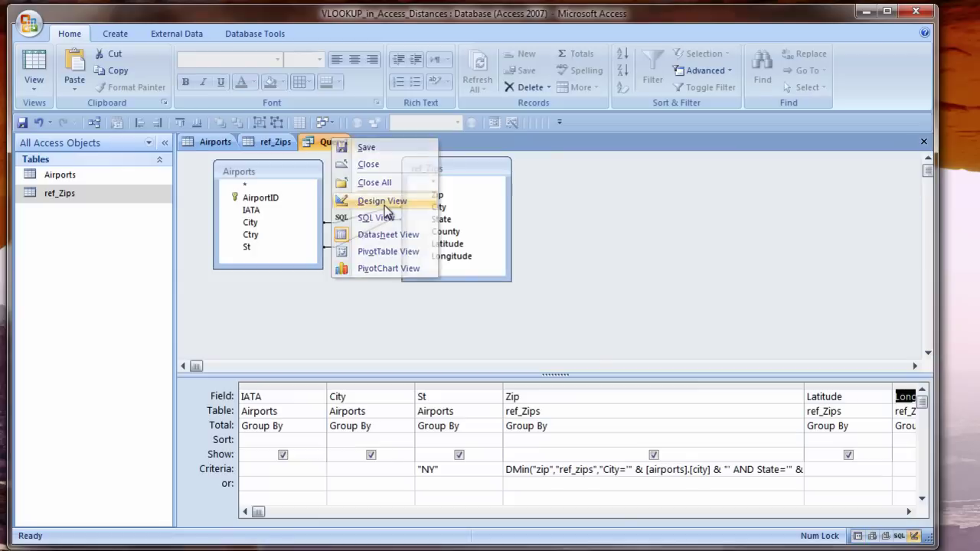
click(860, 425)
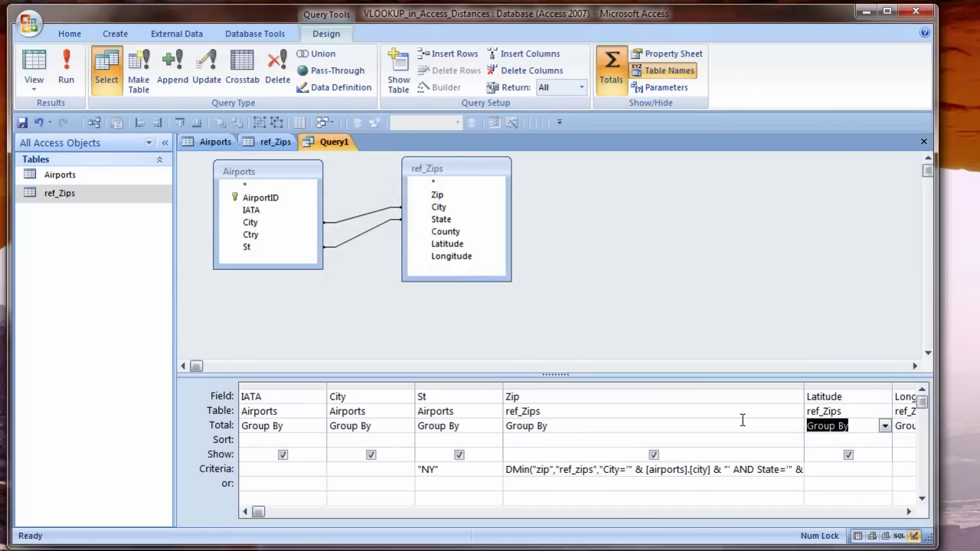
text(first)
key(Tab)
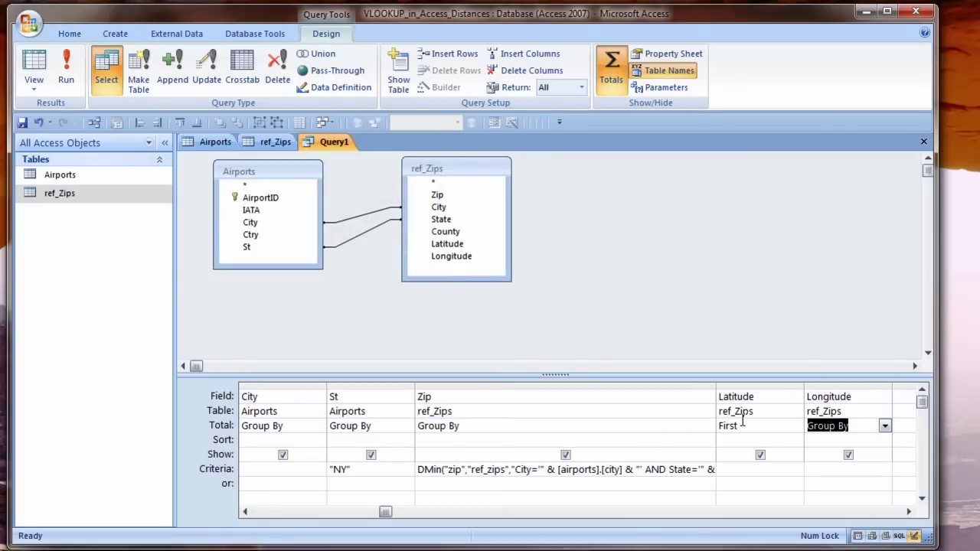
text(first)
click(417, 483)
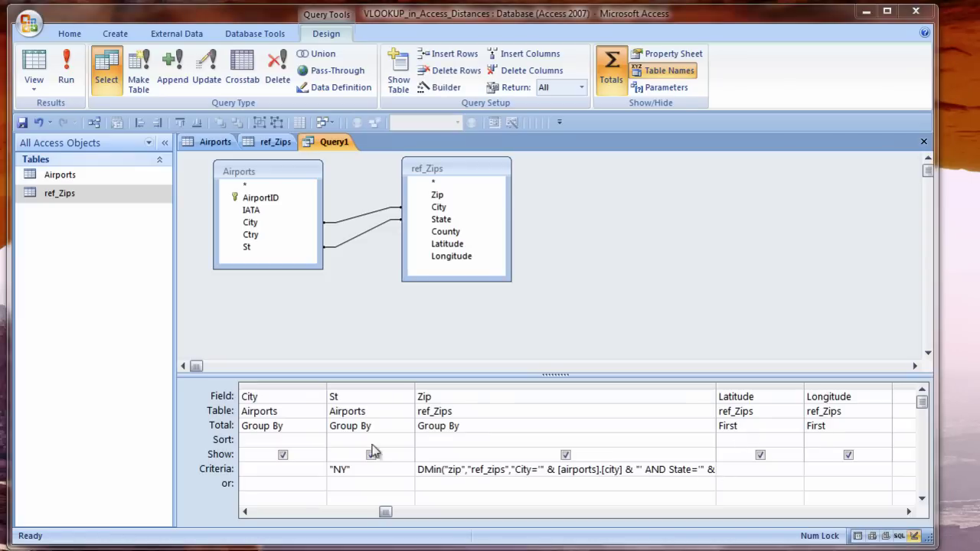
Turn Totals off, check the 19-row Datasheet view, and return to Design view
click(615, 60)
click(34, 86)
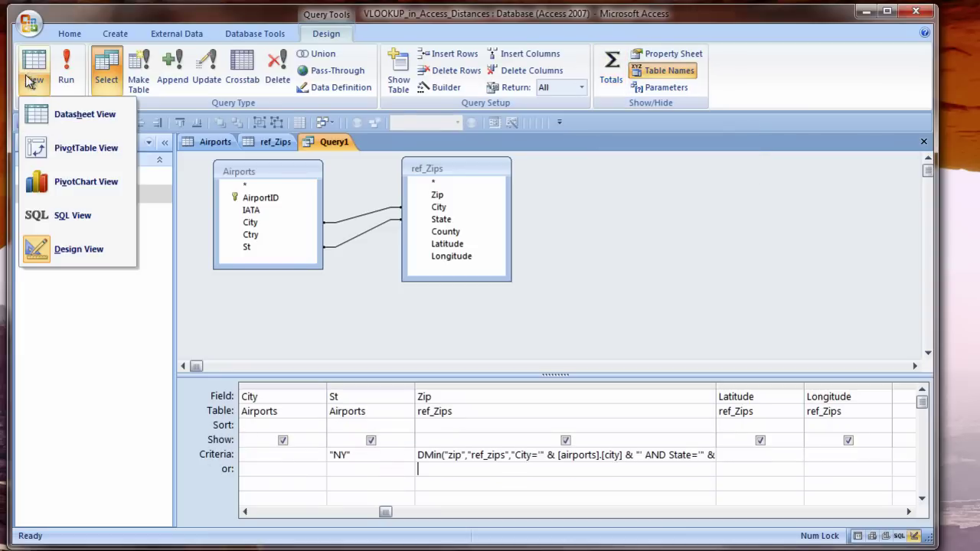
click(44, 118)
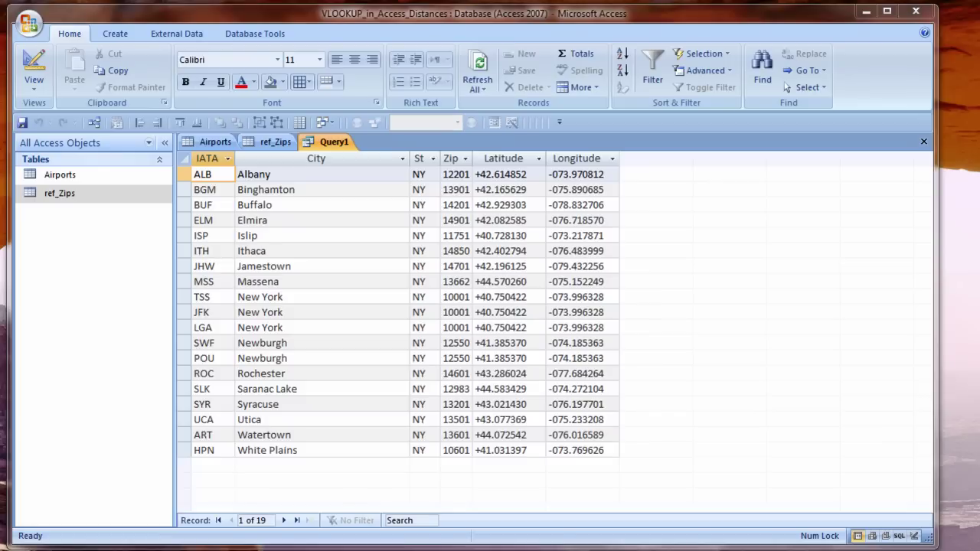
right_click(337, 143)
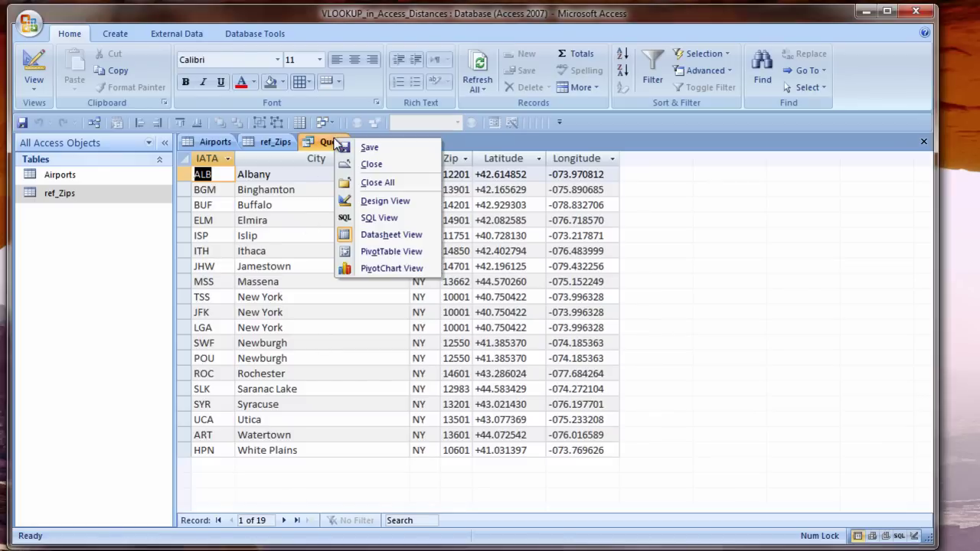
click(380, 200)
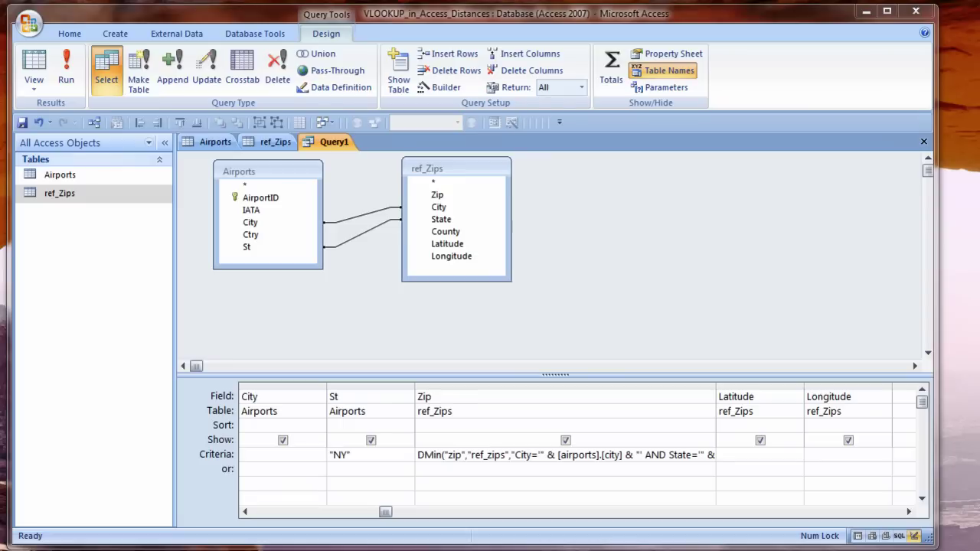
Save the query as qAirportsNY
right_click(337, 147)
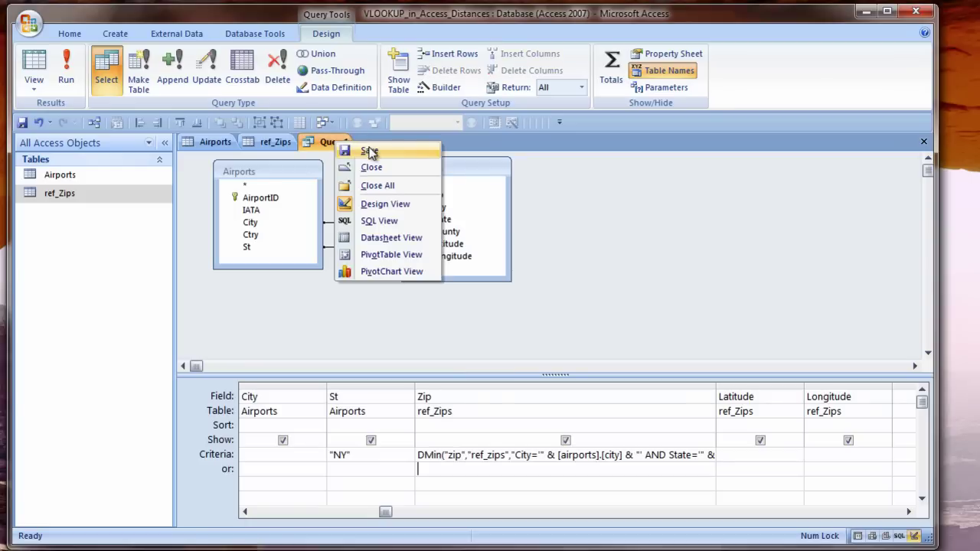
click(369, 150)
text(qAir)
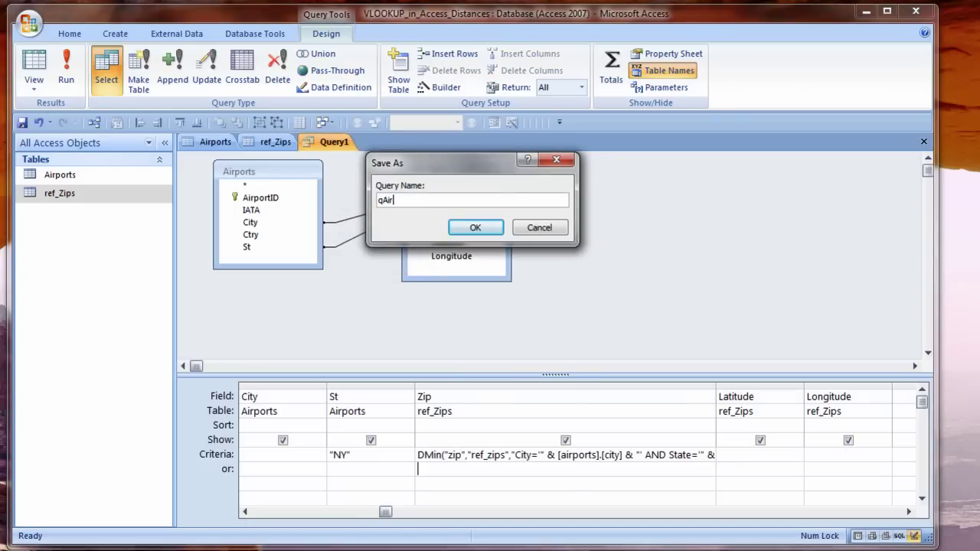
text(portsNY)
click(475, 227)
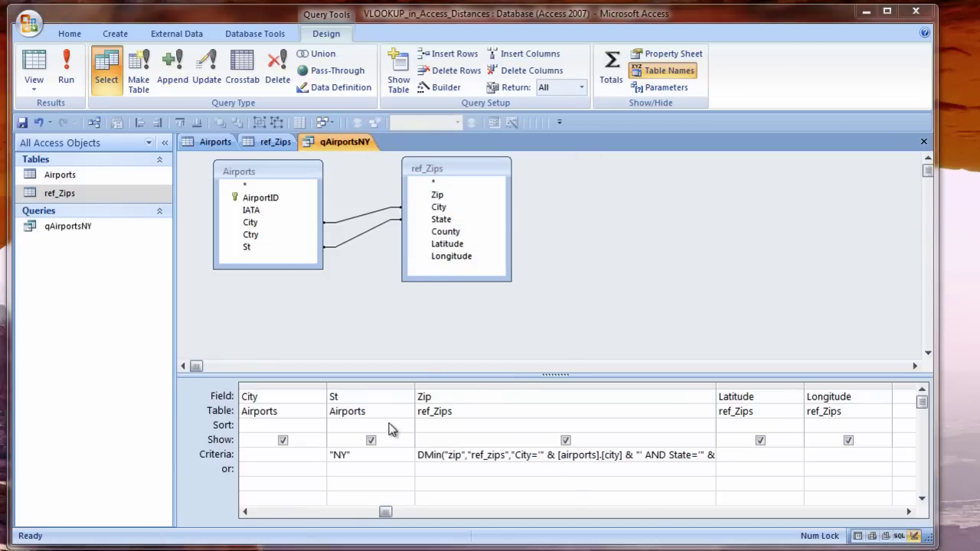
Close qAirportsNY and switch to the Excel distance workbook
right_click(343, 150)
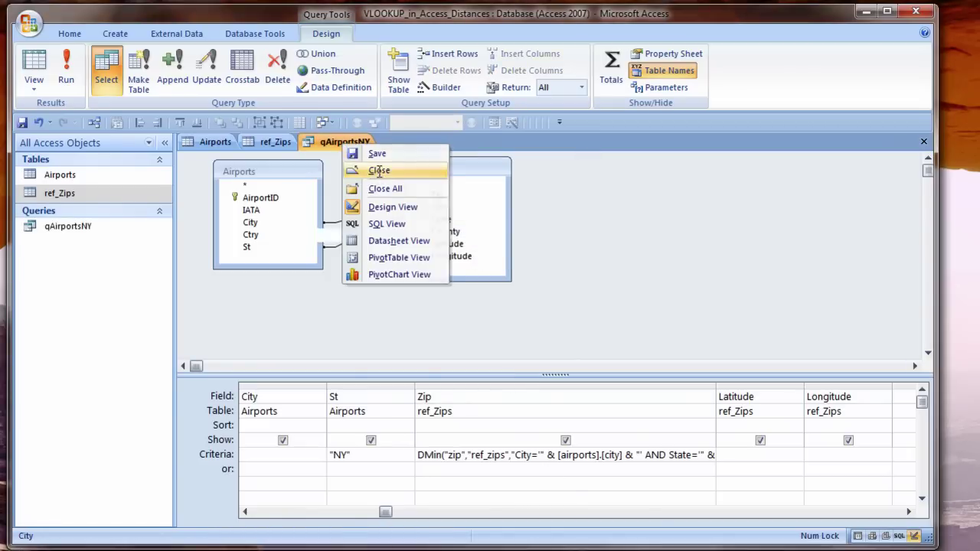
click(375, 169)
key(alt+Tab)
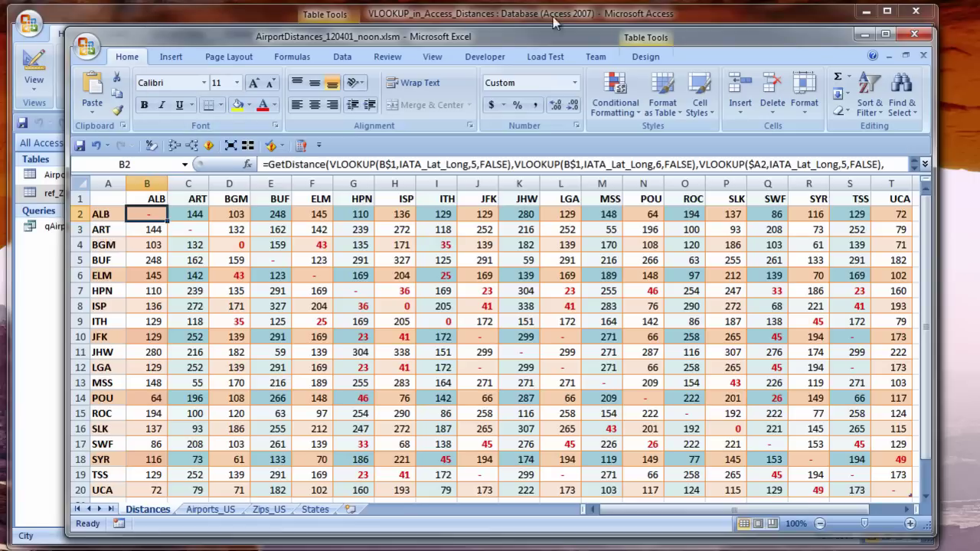
Start a new blank query design, closing Show Table without adding any tables
click(864, 34)
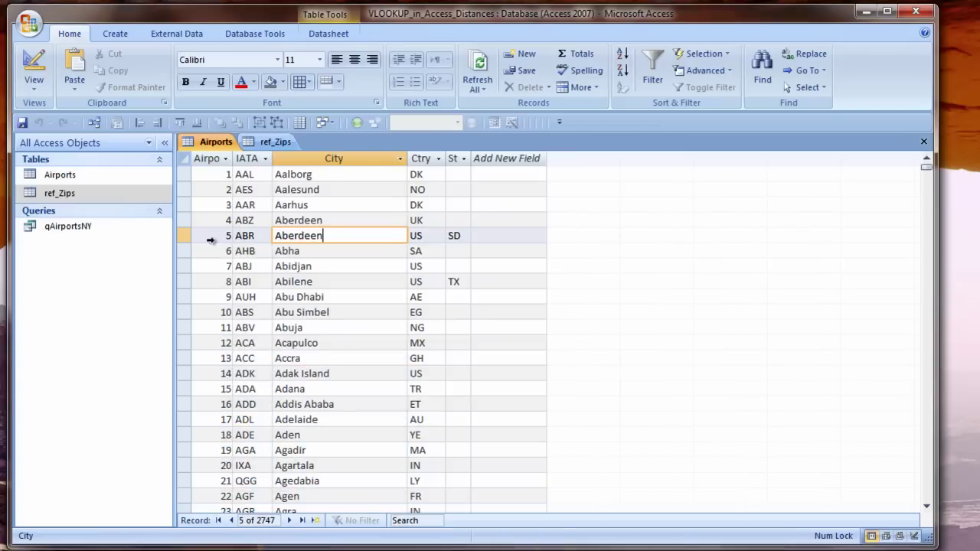
click(67, 227)
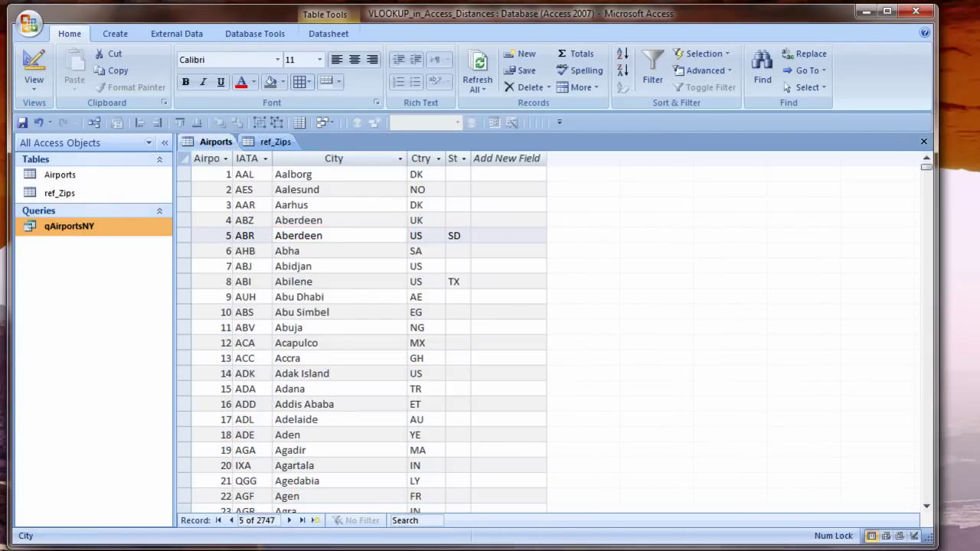
click(115, 34)
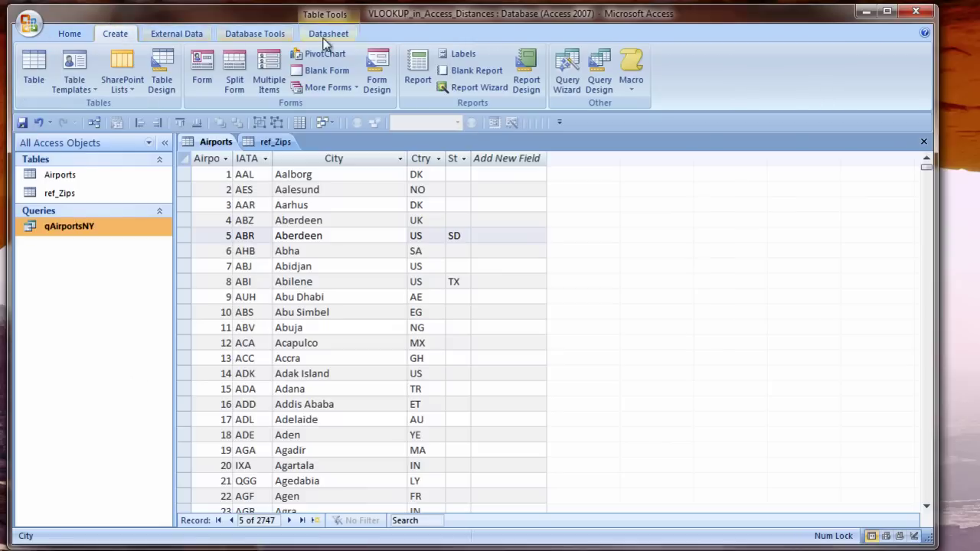
click(601, 80)
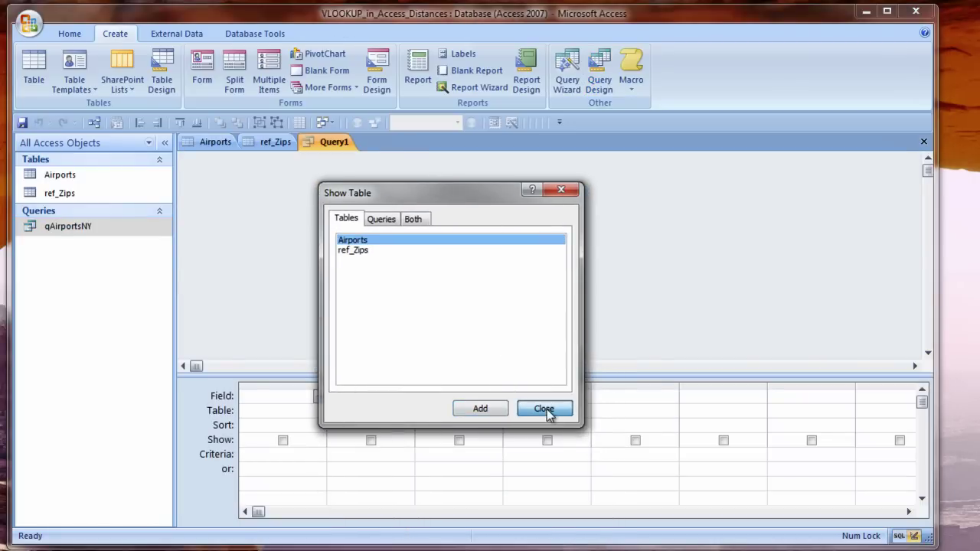
click(545, 409)
Drag qAirportsNY into the design twice and enlarge both field lists to show all fields
click(64, 230)
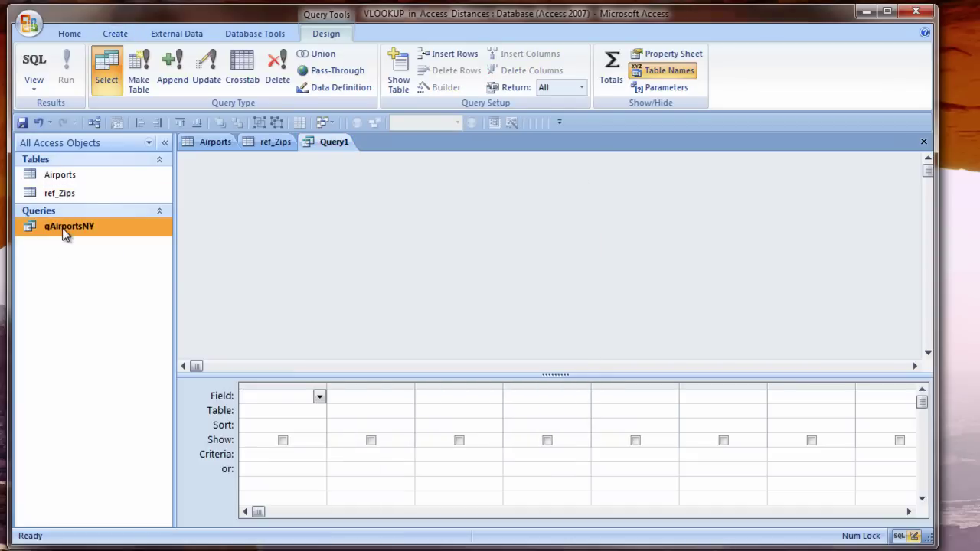
drag(62, 227, 241, 193)
drag(67, 232, 401, 177)
drag(335, 275, 337, 307)
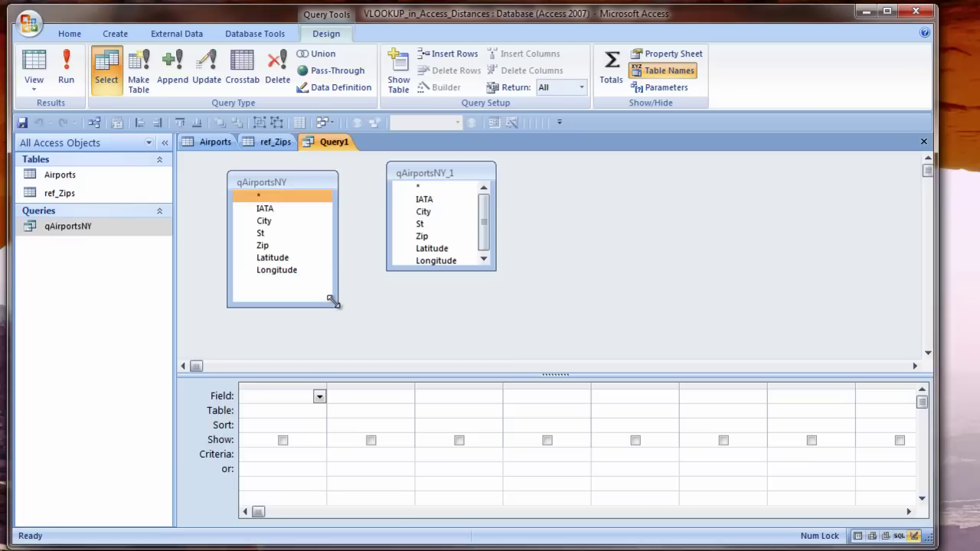
drag(495, 270, 483, 284)
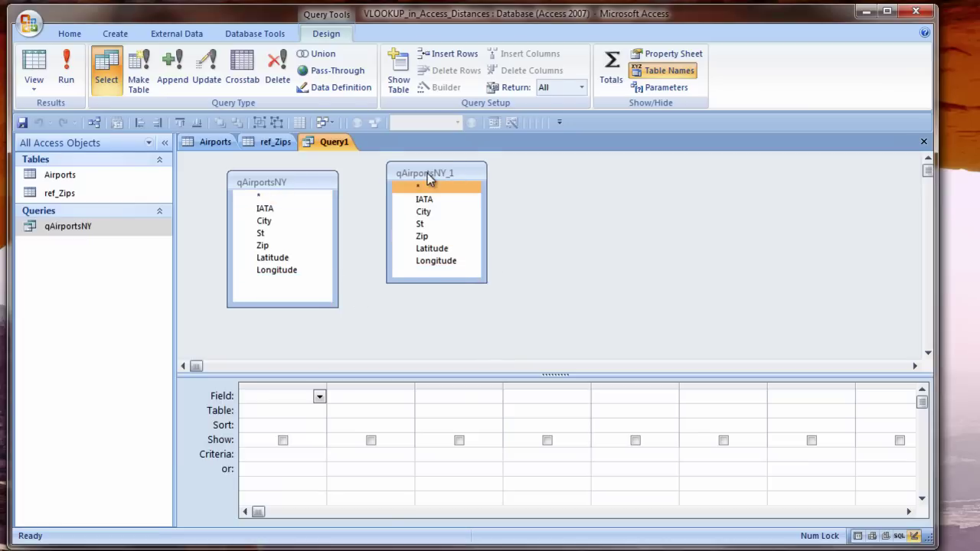
Set the first qAirportsNY field list's Alias to Airport1 in its properties
drag(427, 173, 421, 185)
right_click(271, 182)
click(320, 205)
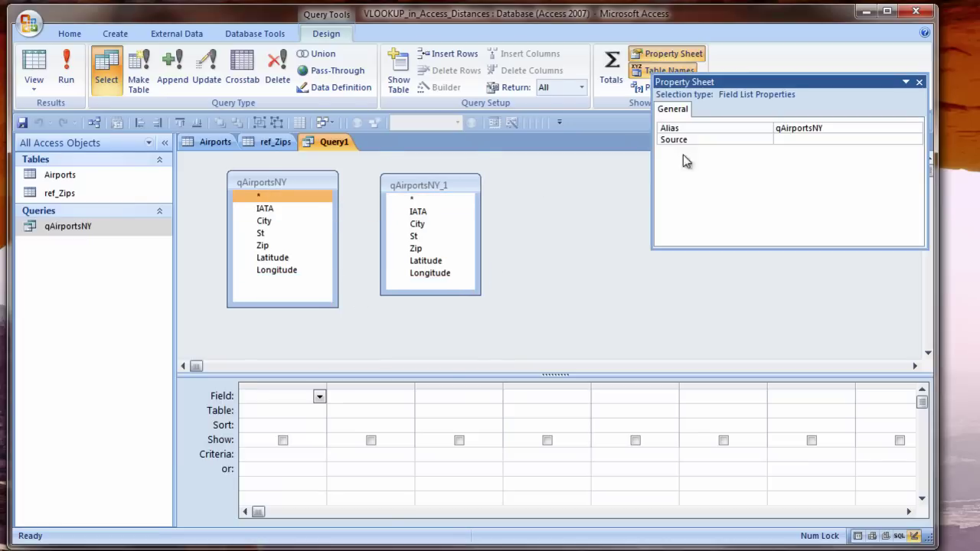
drag(839, 129, 666, 130)
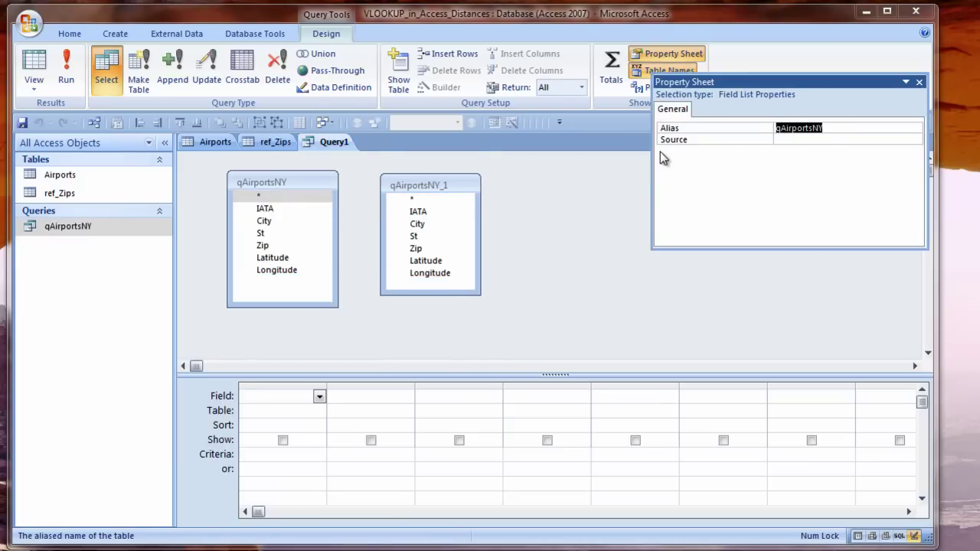
text(Airport1)
key(Return)
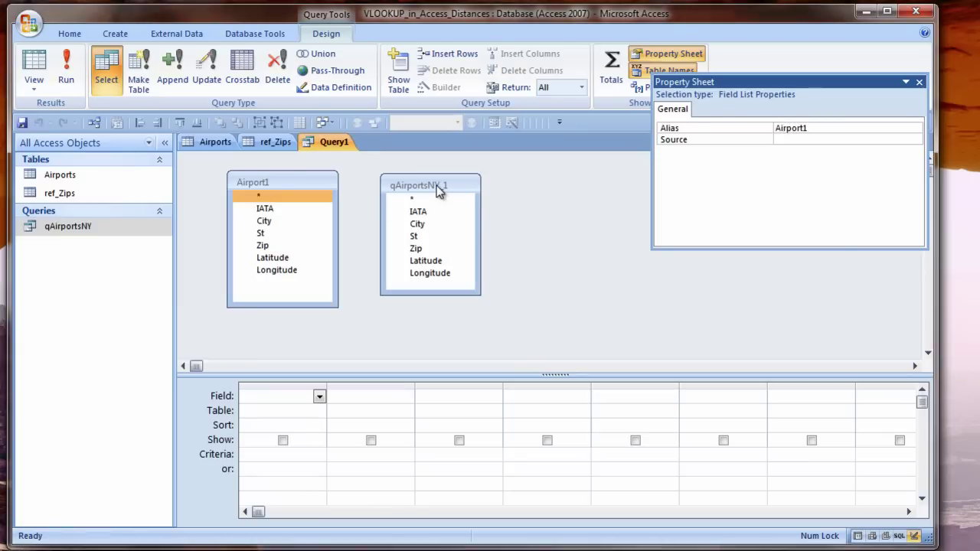
Set the second copy's Alias to Airport2
click(438, 188)
click(845, 129)
click(680, 125)
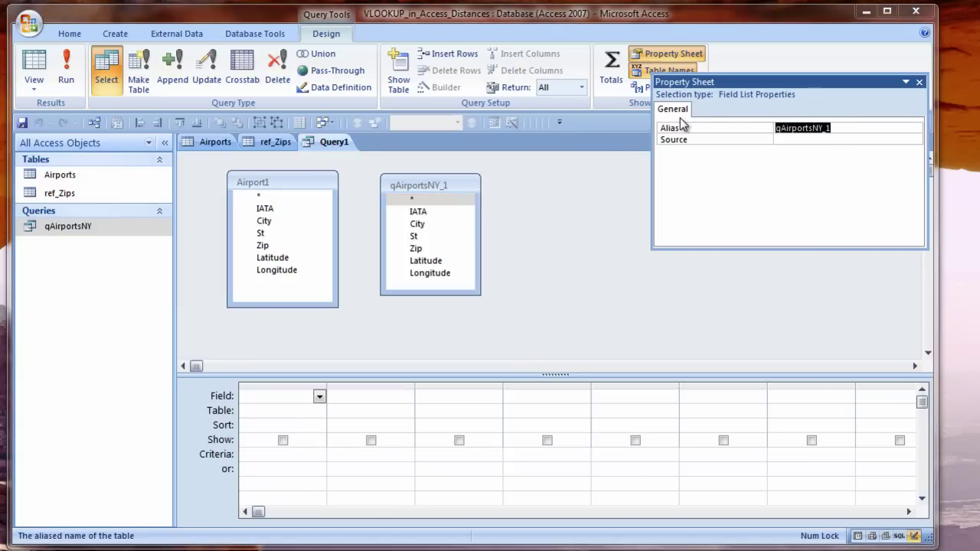
text(Airport)
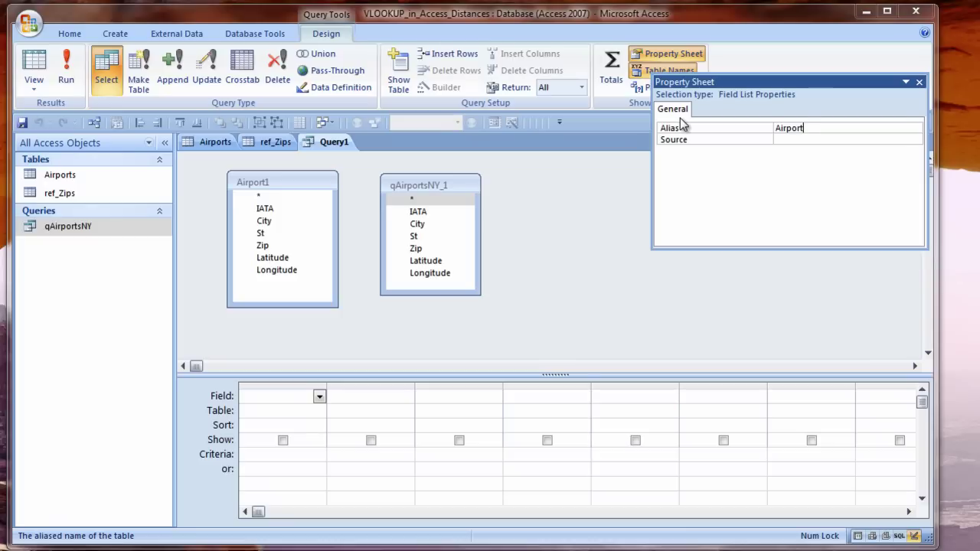
text(2)
key(Return)
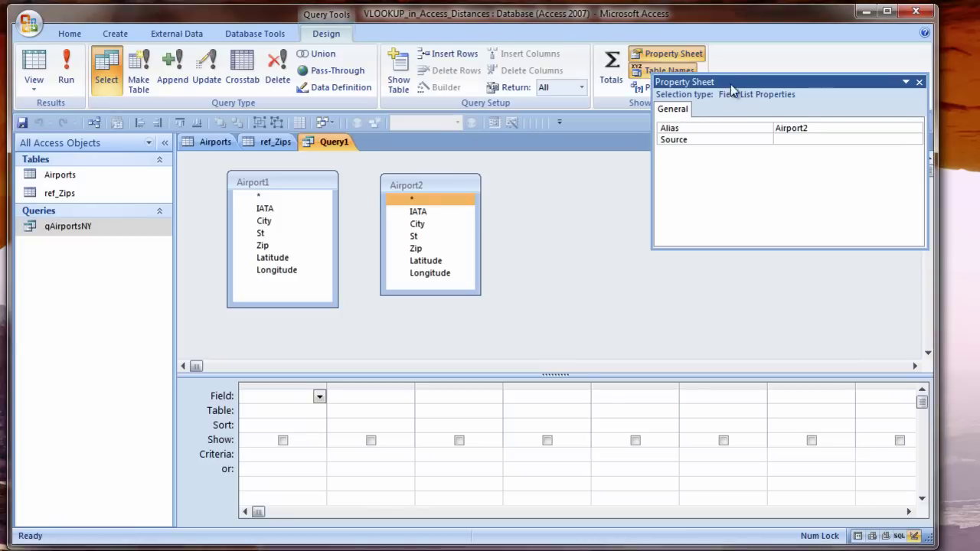
drag(734, 84, 621, 169)
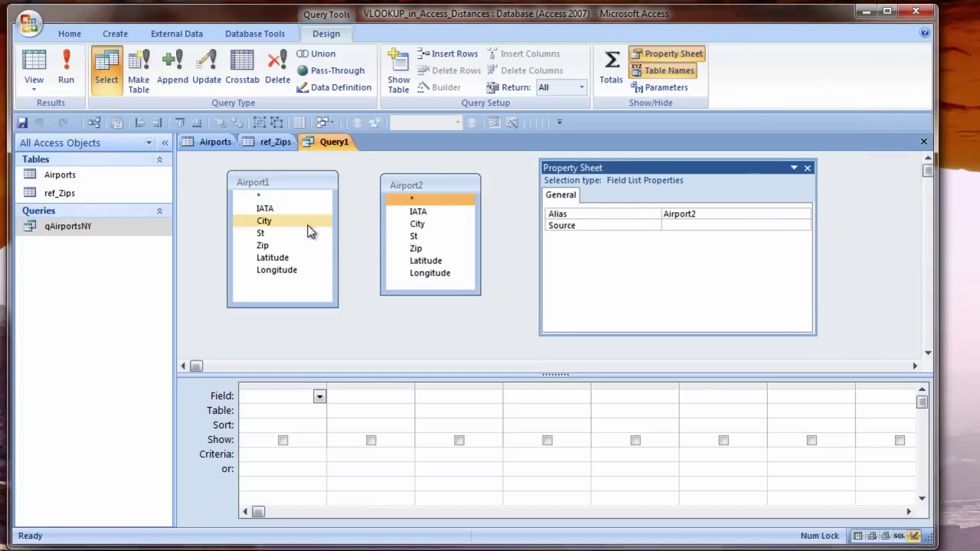
Add IATA, Latitude and Longitude from both Airport1 and Airport2 to the grid
double_click(272, 211)
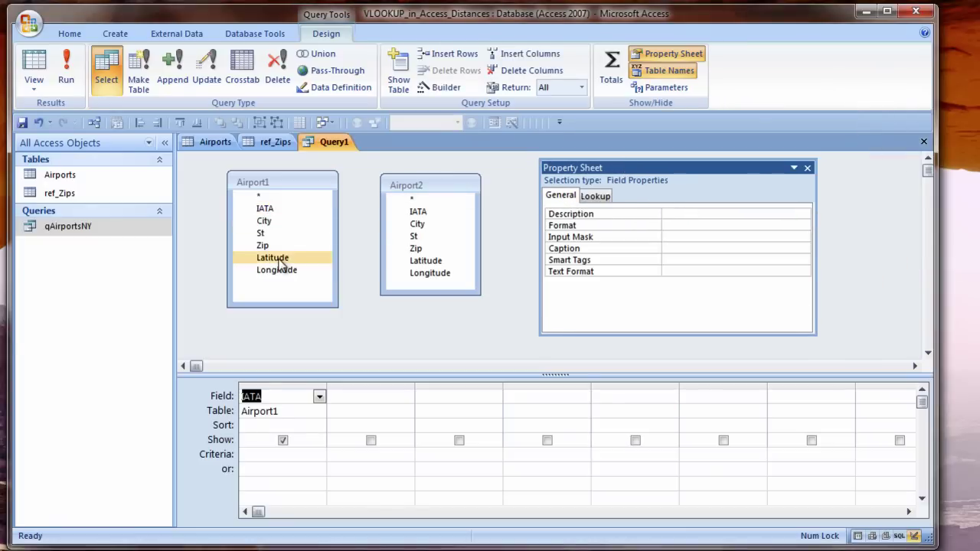
double_click(284, 261)
double_click(281, 271)
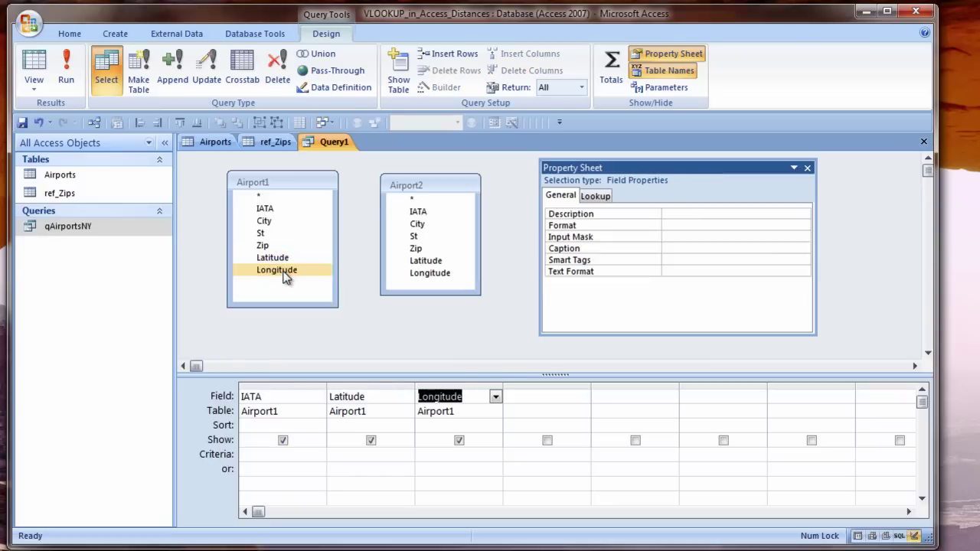
click(420, 210)
double_click(419, 210)
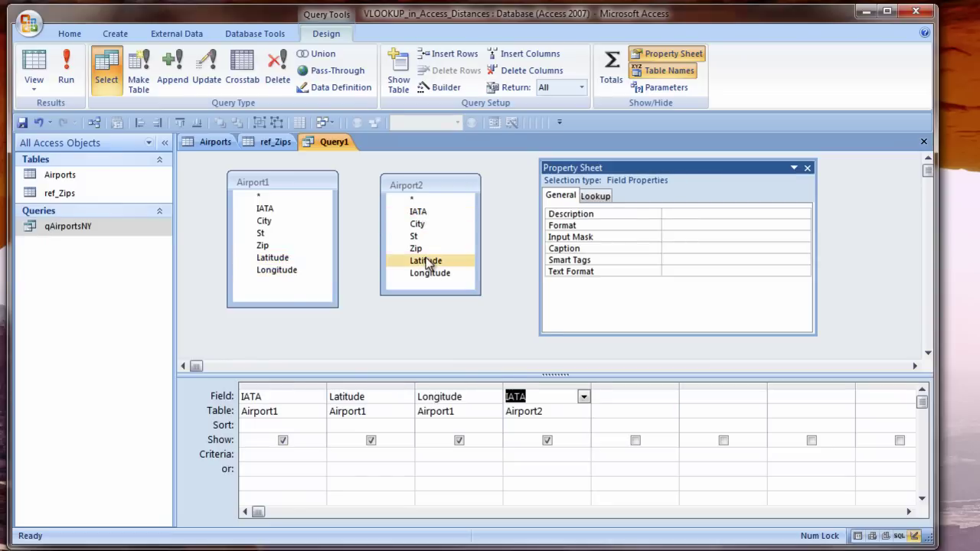
double_click(429, 260)
double_click(433, 274)
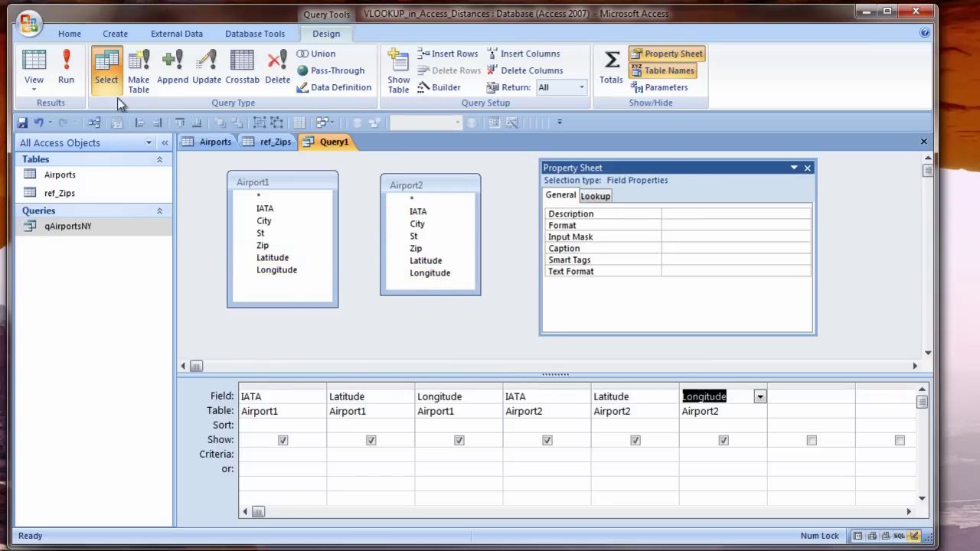
Run the query to show 361 airport pairs and auto-fit all six columns to their headings
click(34, 66)
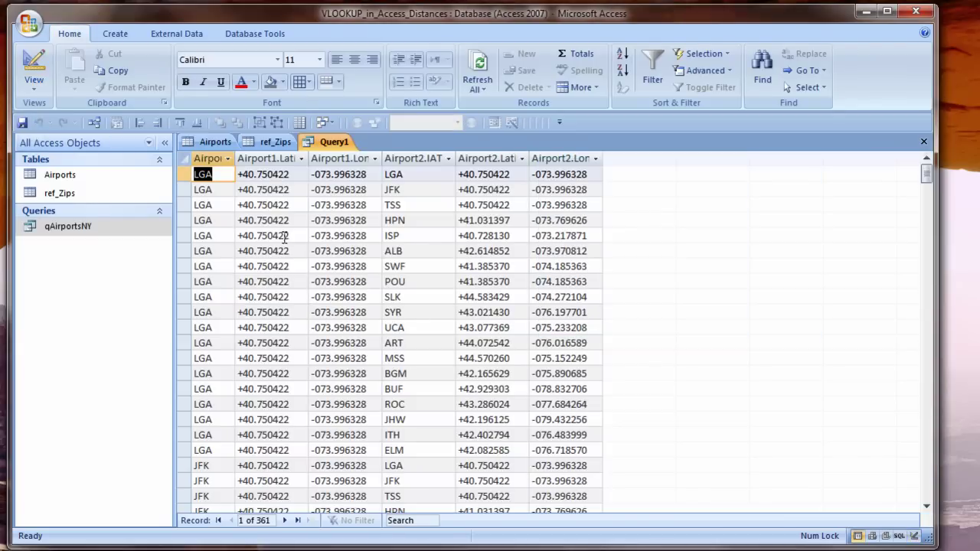
drag(247, 157, 600, 159)
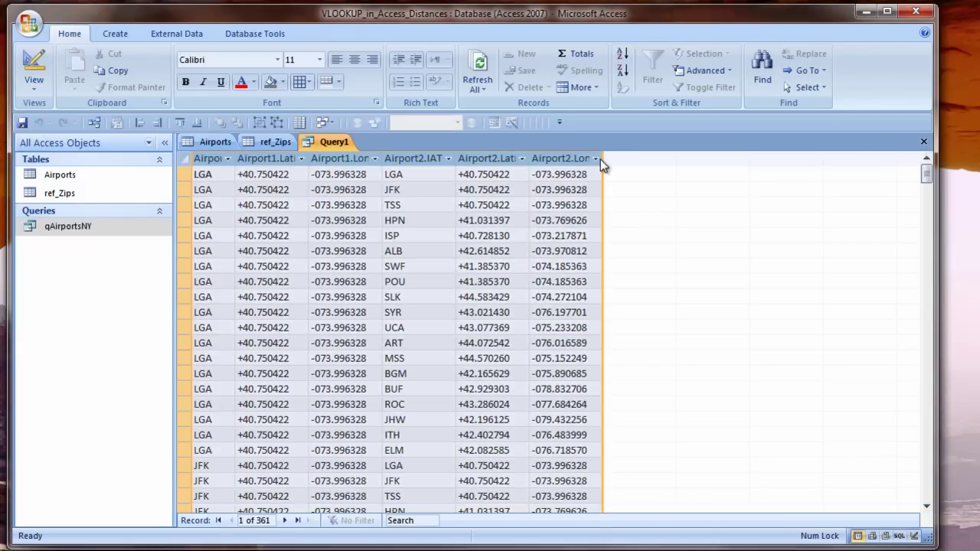
double_click(603, 158)
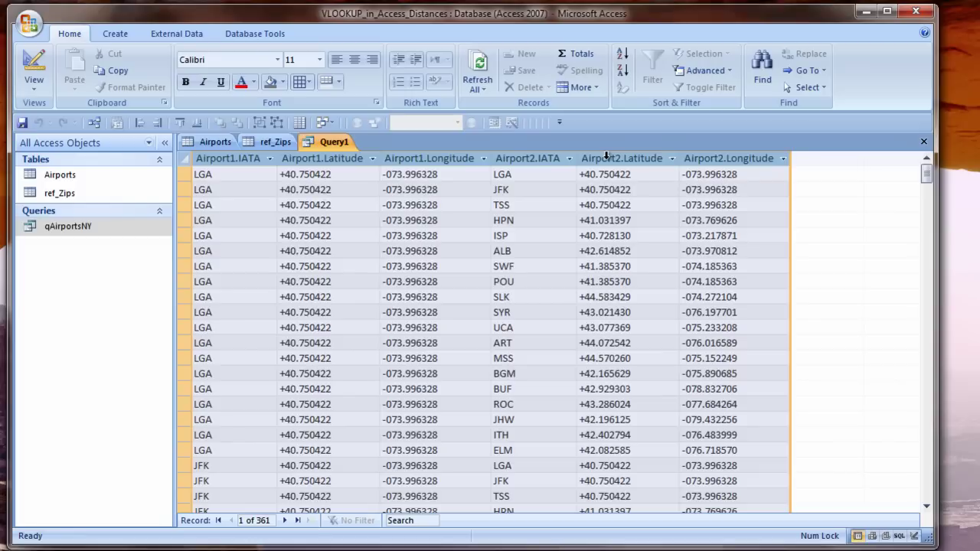
click(348, 174)
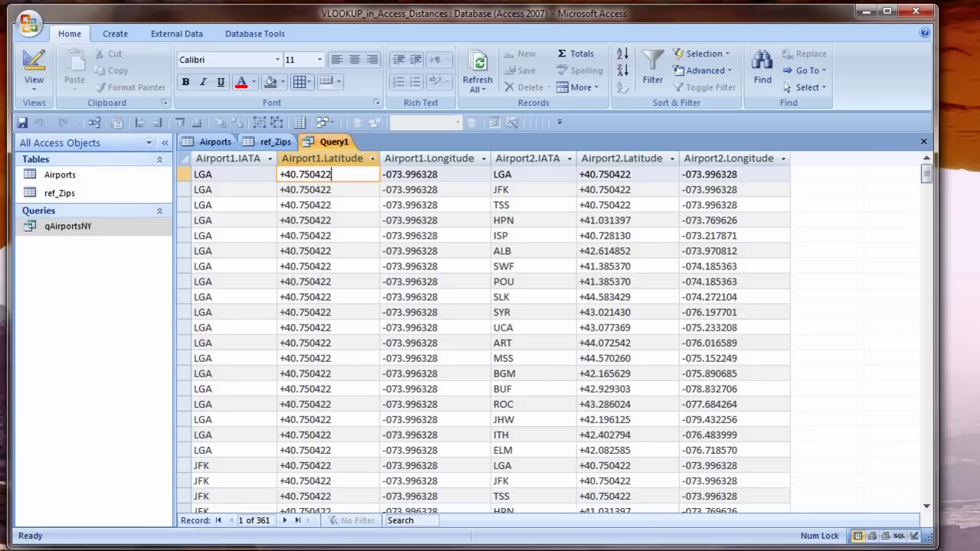
Return the query to Design View and alias the first airport's fields as Lat1 and Lng1
right_click(332, 143)
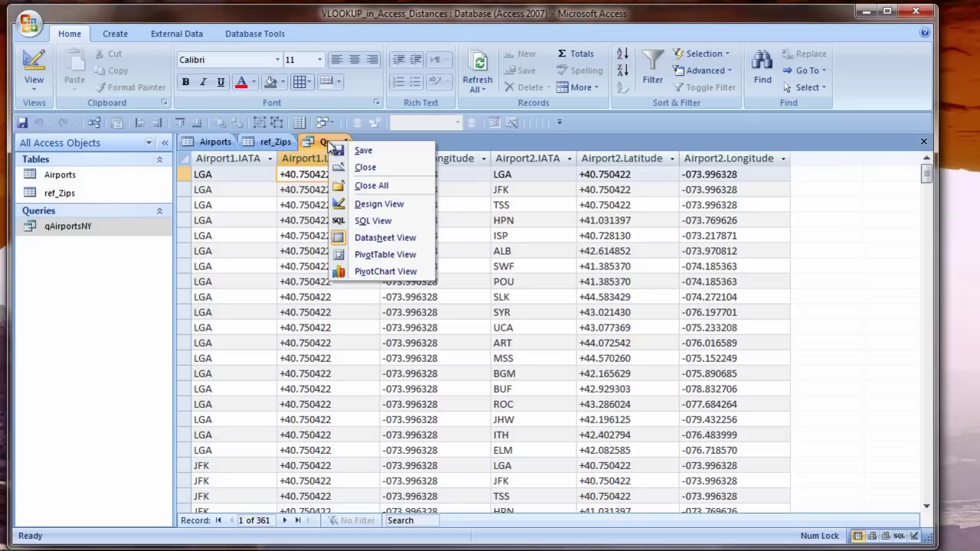
click(380, 206)
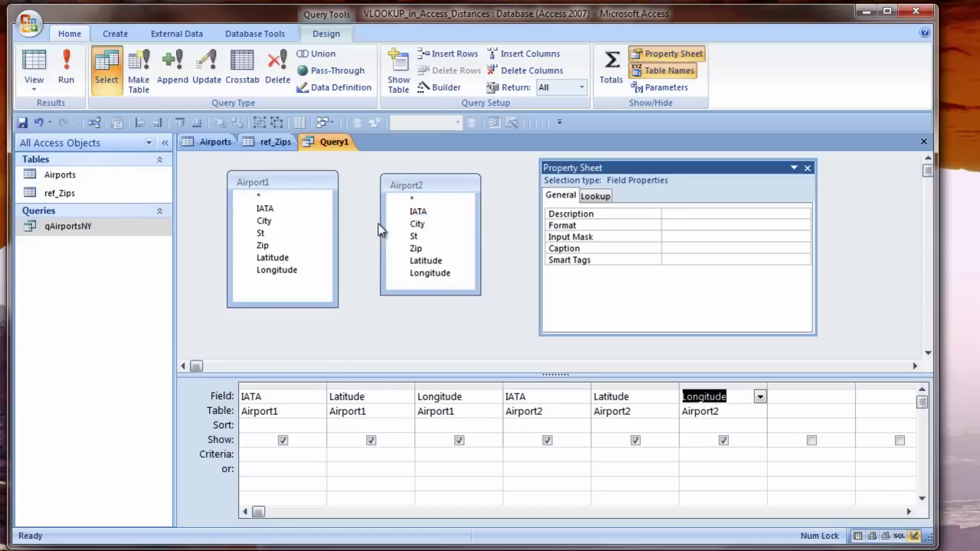
click(376, 396)
text(Lat1:)
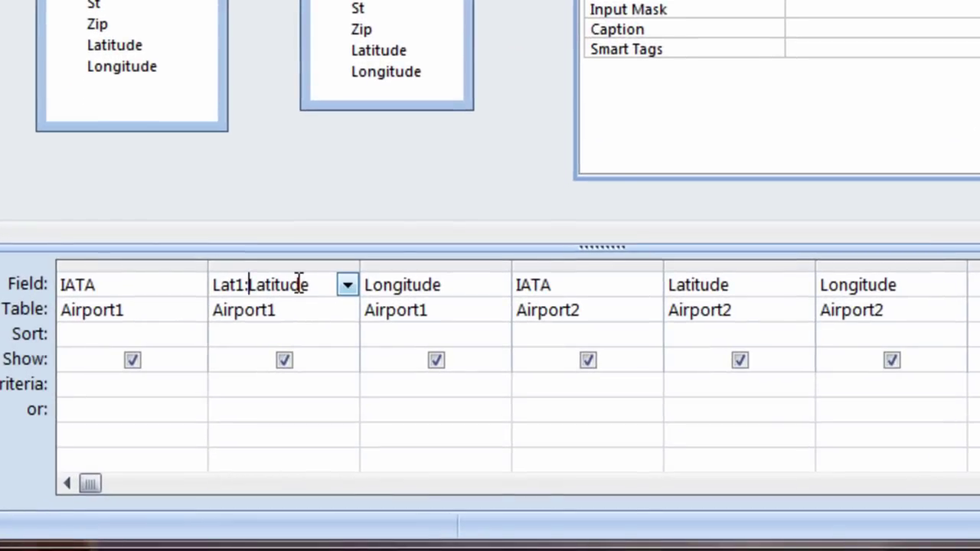
key(Tab)
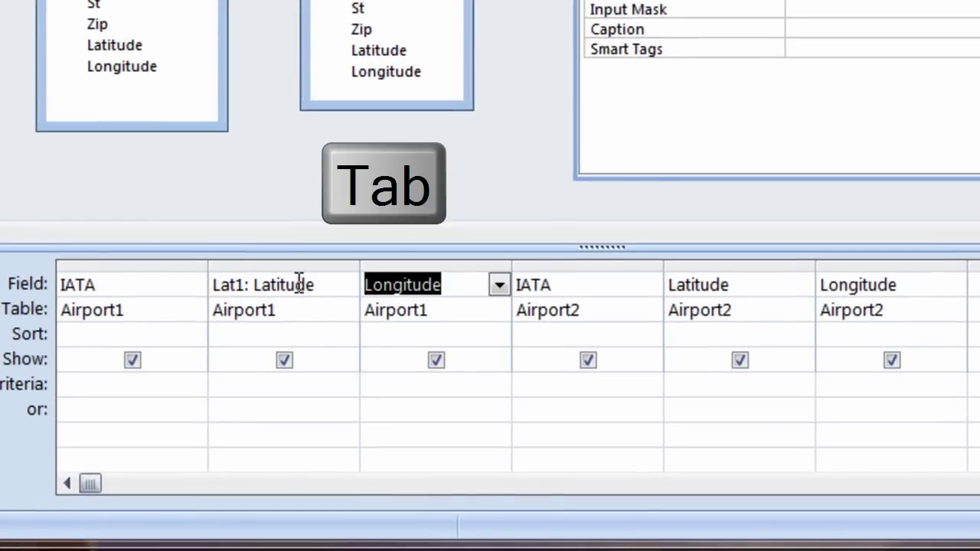
key(F2)
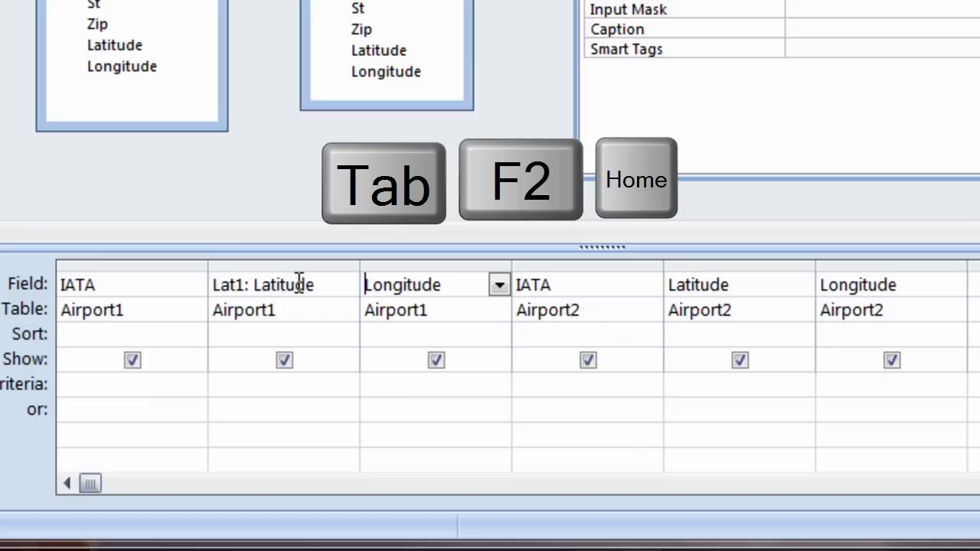
key(Home)
text(Lng1:)
key(Tab)
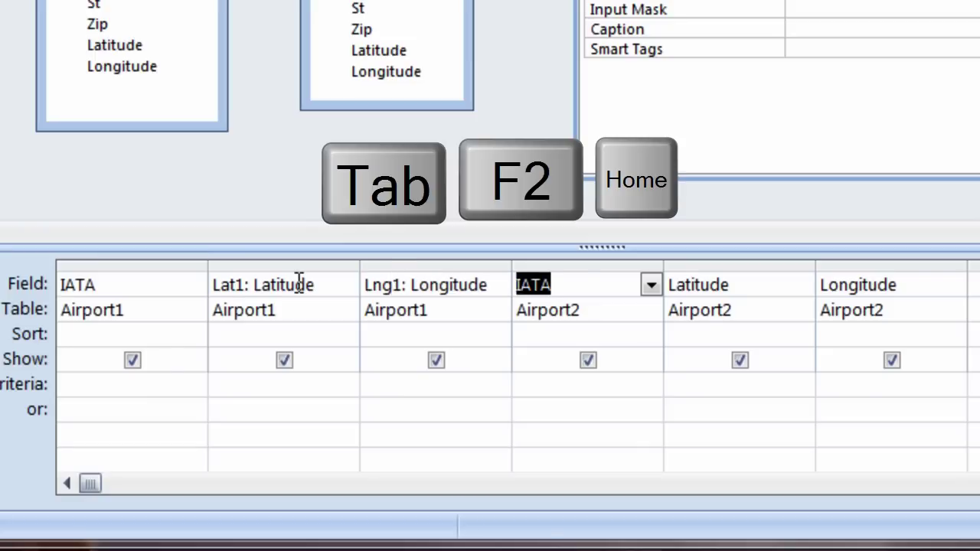
Alias the second airport's fields as IATA2, Lat2 and Lng2
key(F2)
key(Home)
text(IATA2:)
key(Tab)
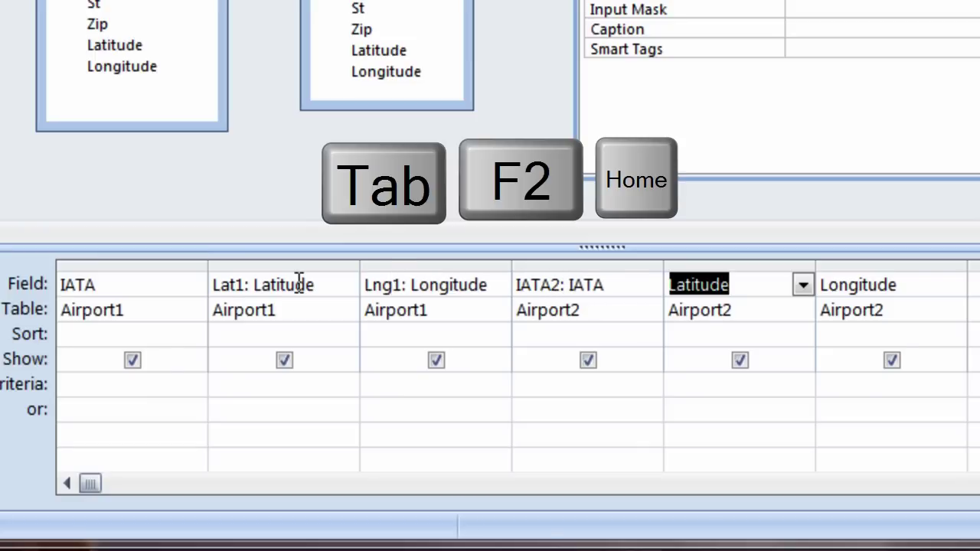
key(F2)
key(Home)
text(Lat2:)
key(Tab)
key(F2)
key(Home)
text(Lng2:)
key(Down)
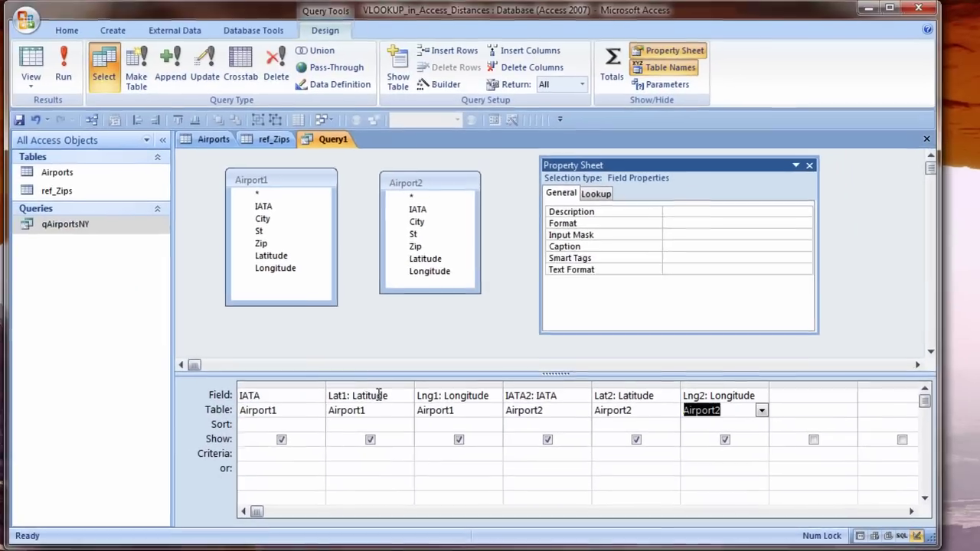
Run the query, save it as qAirportsNY_cartesian, and close it
click(30, 62)
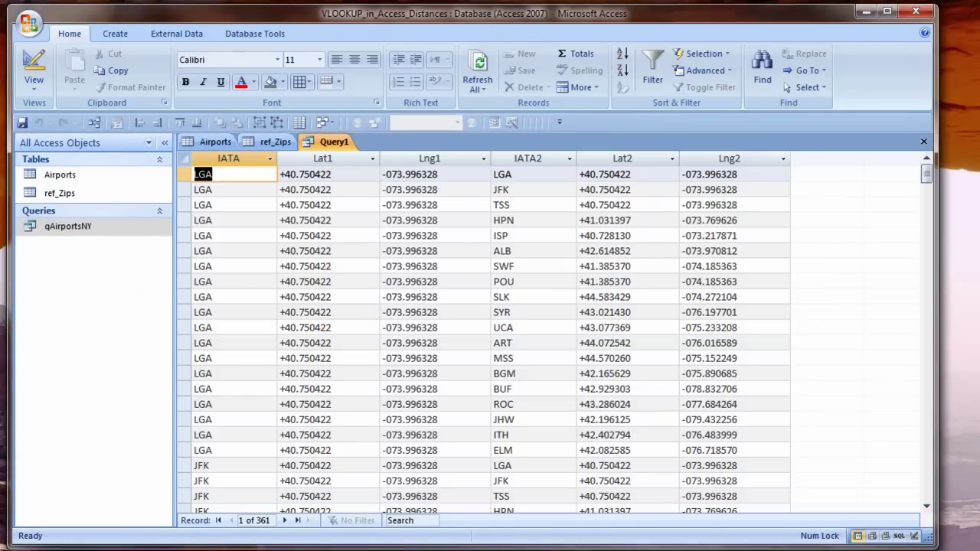
right_click(334, 141)
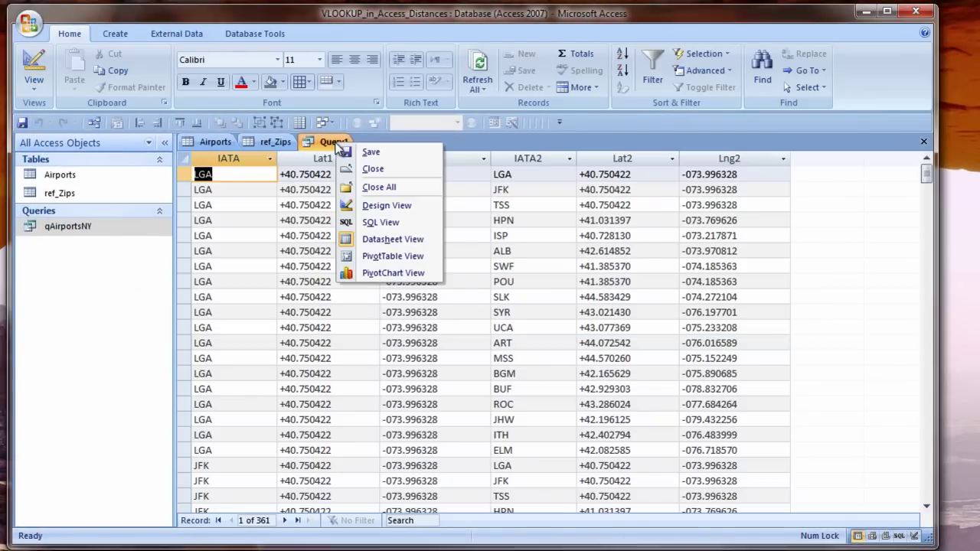
click(362, 152)
text(qAirportsNY_cartesian)
click(476, 227)
right_click(381, 143)
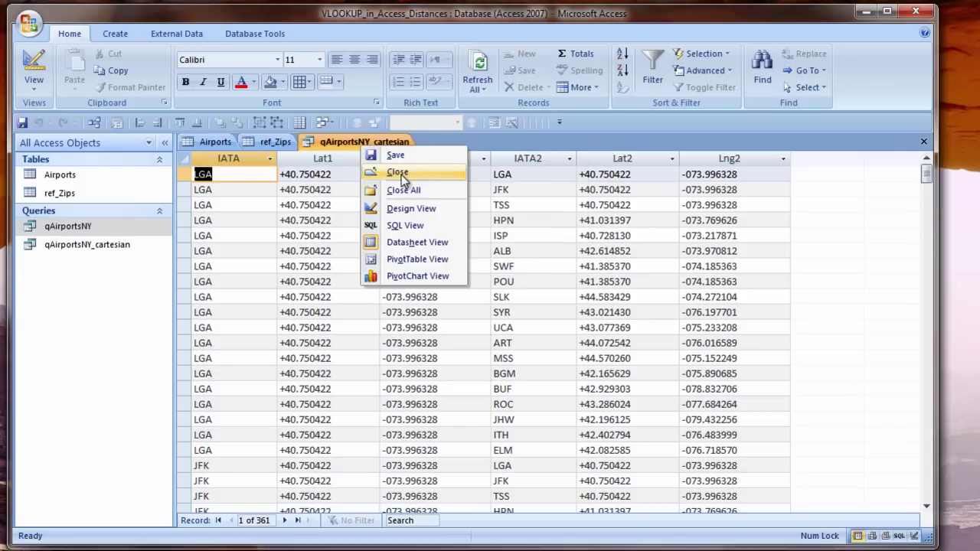
click(406, 169)
Start the Crosstab Query Wizard with the qAirportsNY_cartesian query as its source
click(123, 35)
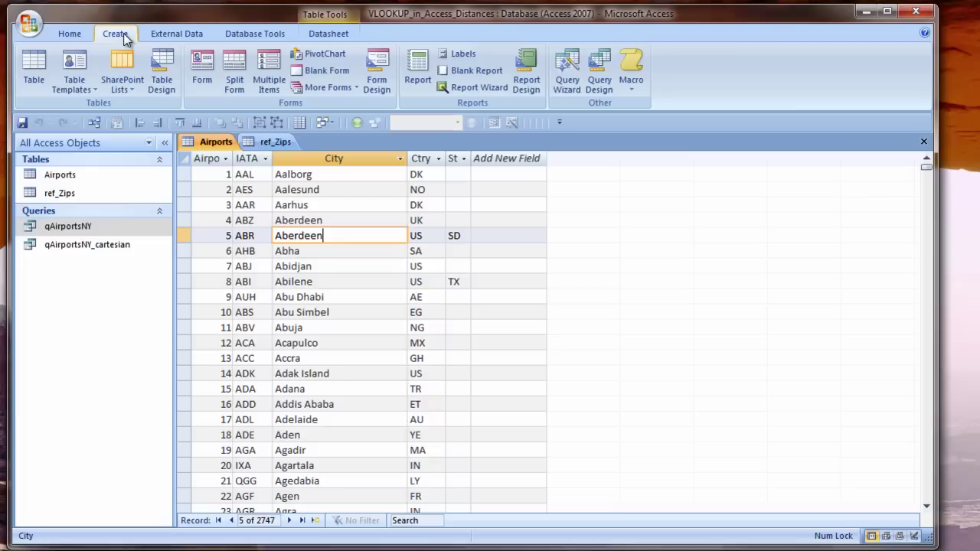
click(571, 73)
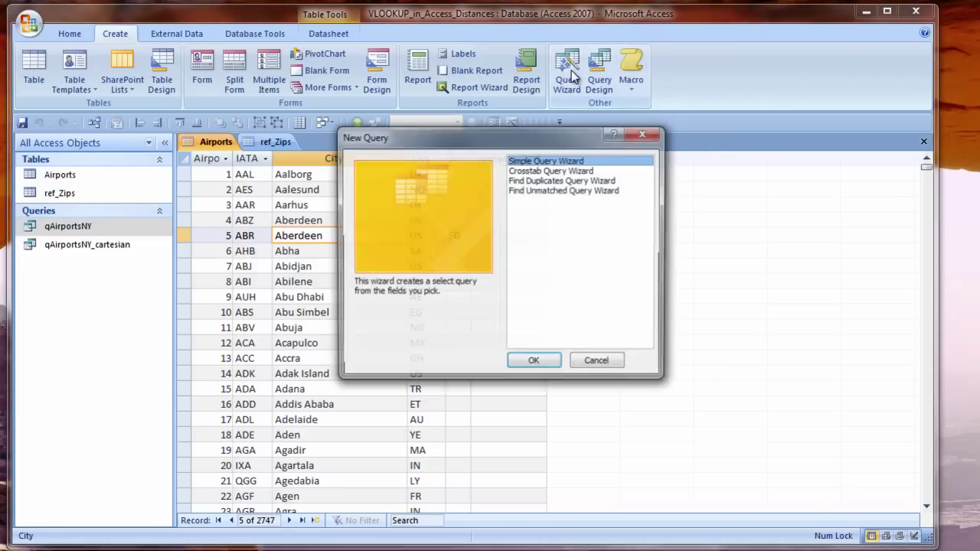
click(528, 361)
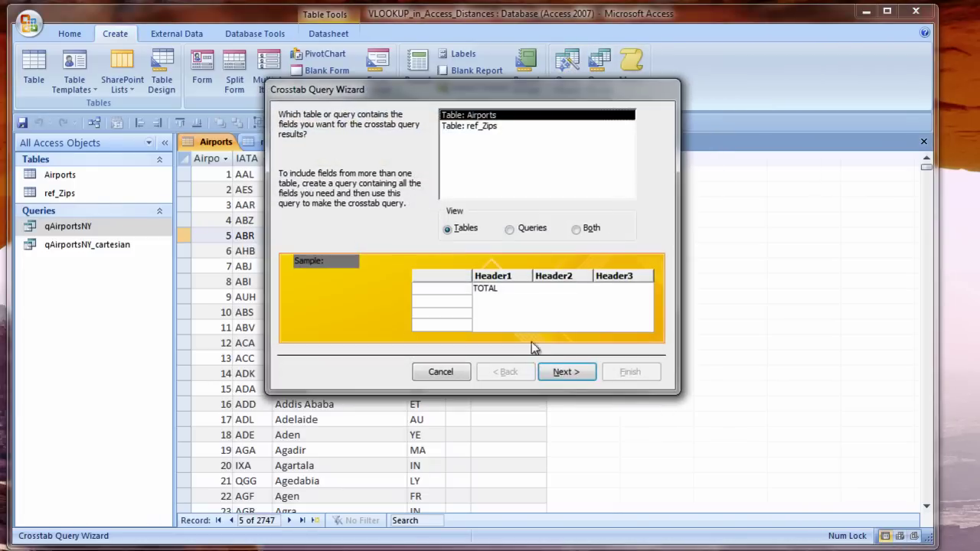
click(511, 230)
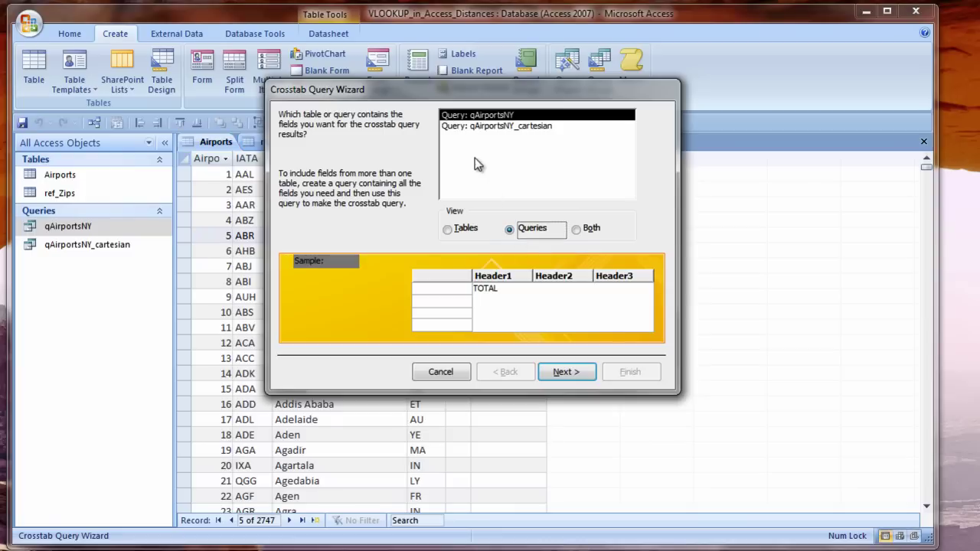
click(475, 127)
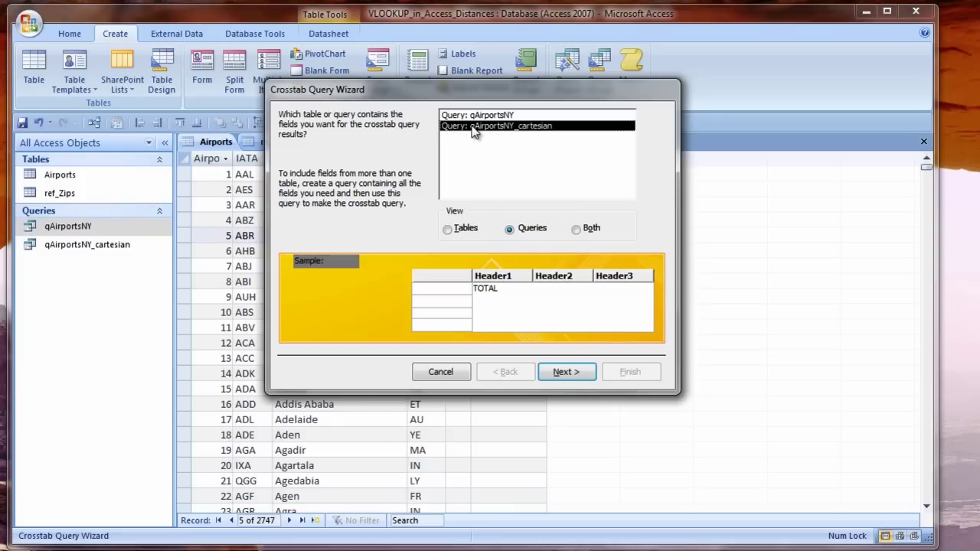
click(567, 372)
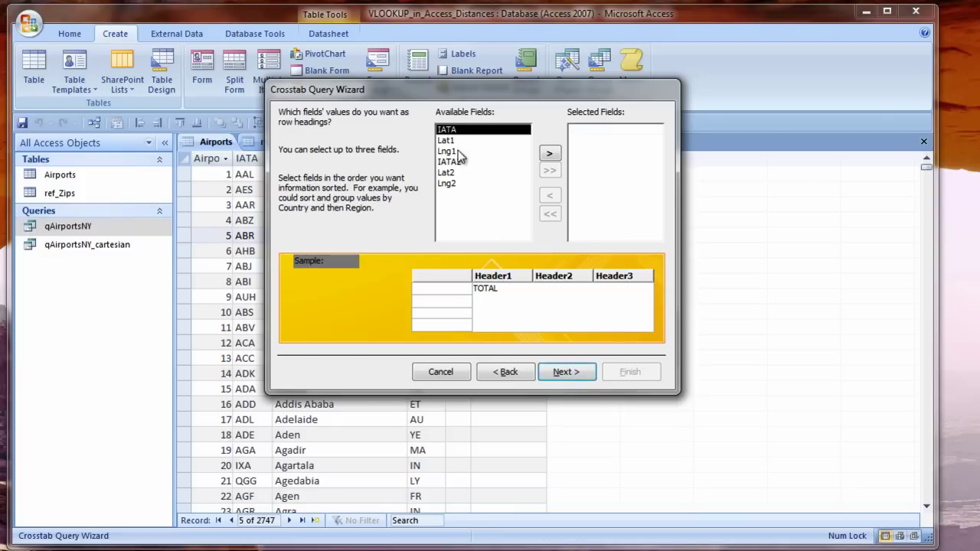
Use IATA rows and IATA2 columns, turn off row sums, and name it qAirportsNY_Crosstab
double_click(450, 131)
click(563, 375)
click(450, 137)
click(565, 373)
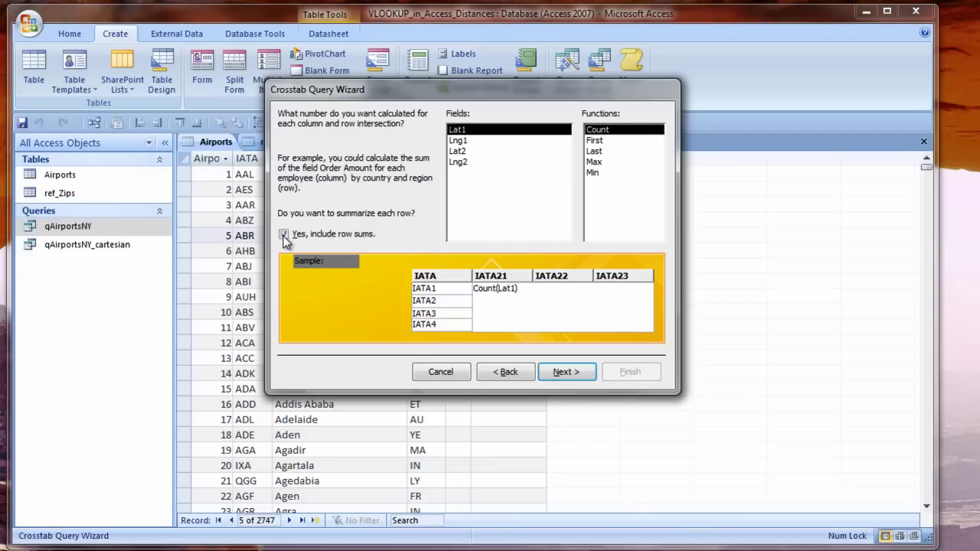
click(283, 234)
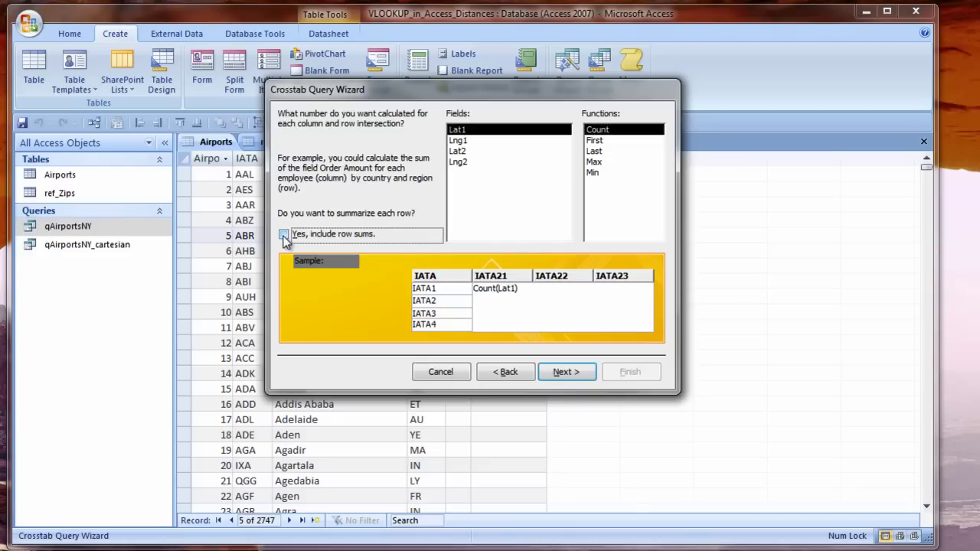
click(570, 375)
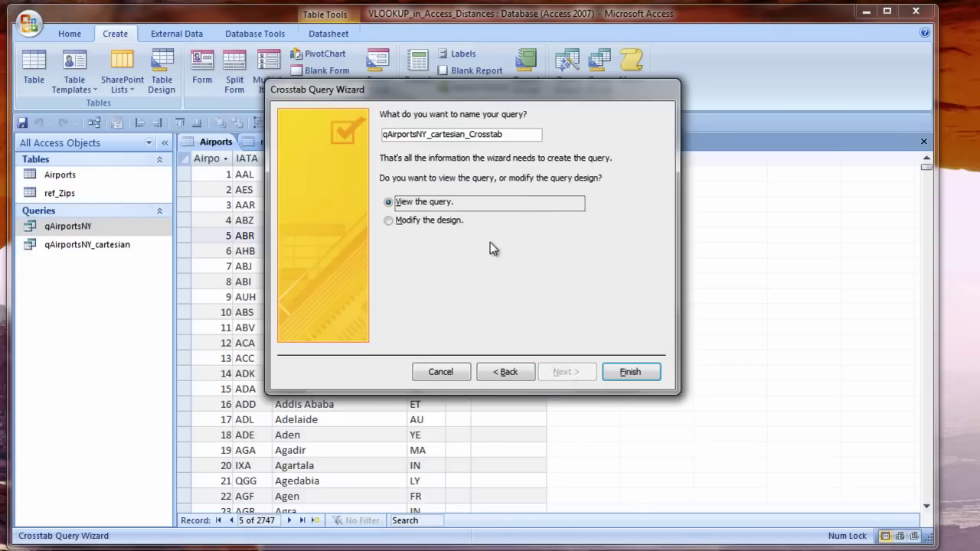
click(431, 136)
drag(431, 136, 464, 137)
key(Delete)
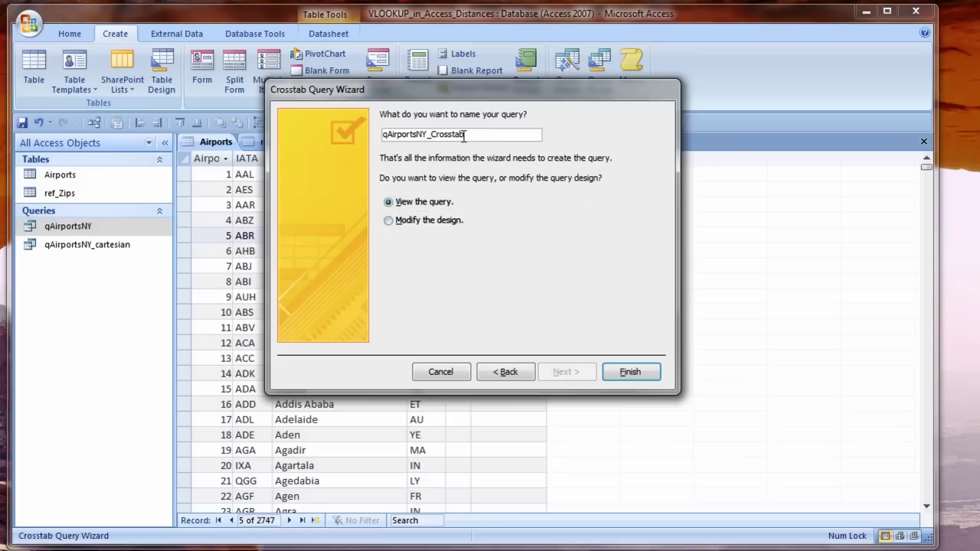
Finish the crosstab query, open its design, and autofit the three grid columns
click(622, 375)
key(ctrl+period)
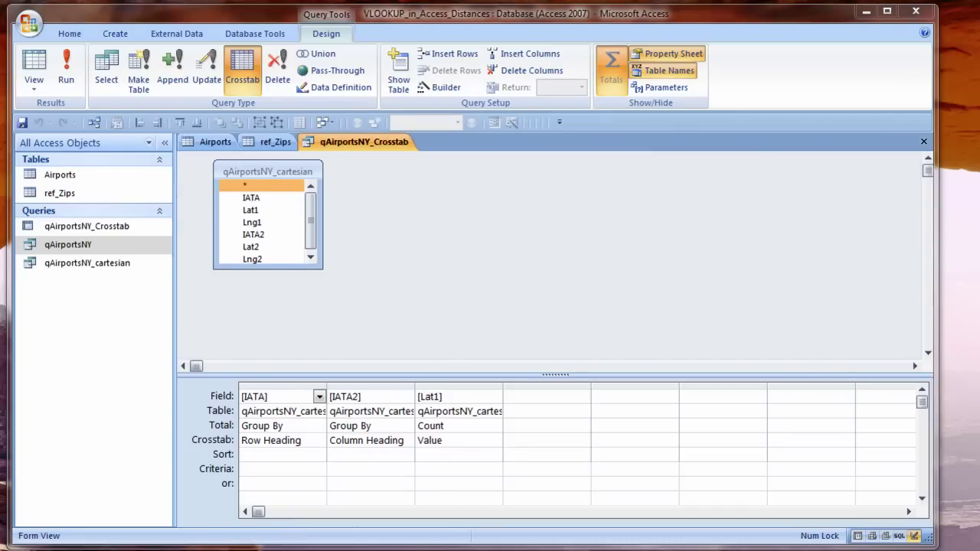
double_click(287, 388)
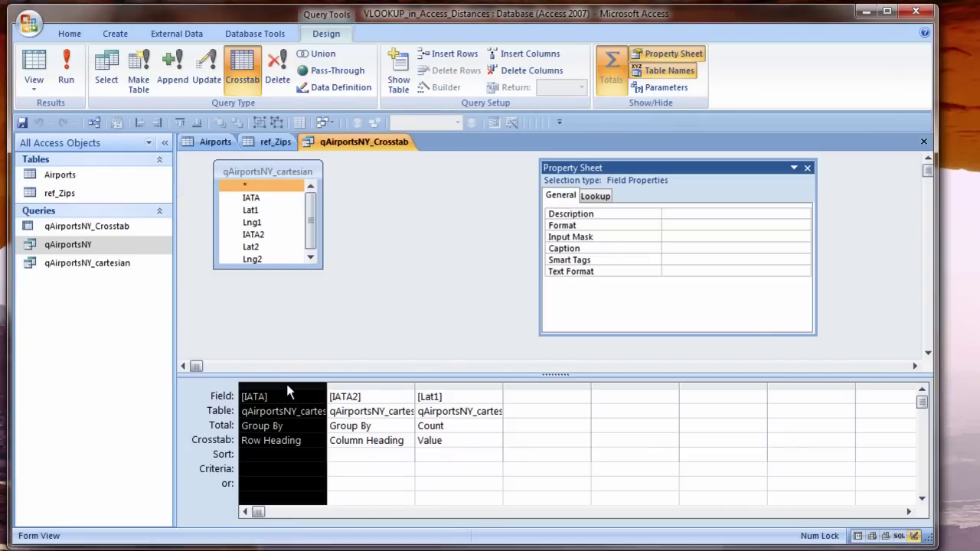
shift+click(447, 386)
double_click(506, 385)
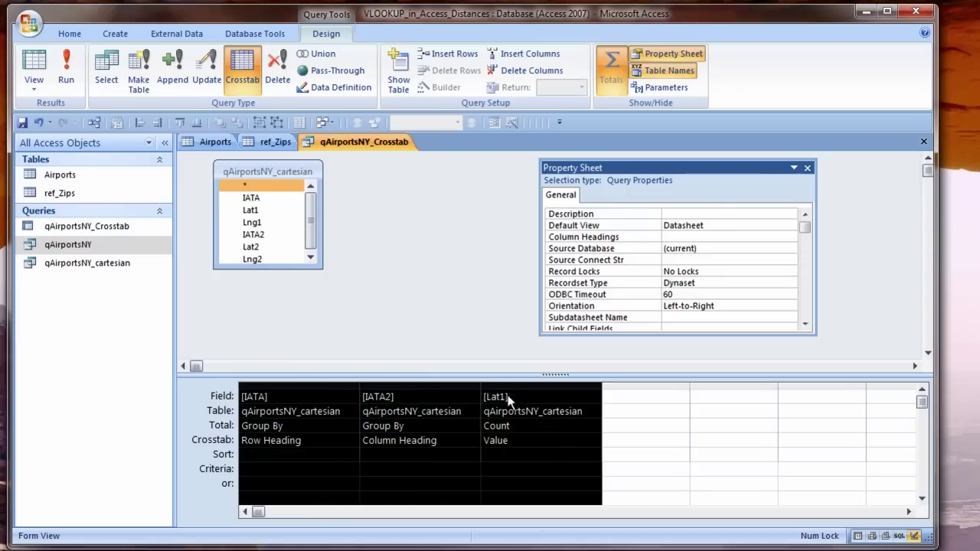
click(532, 478)
Select the [Lat1] value expression for replacement and select the whole GetDistance function code
drag(523, 393, 447, 391)
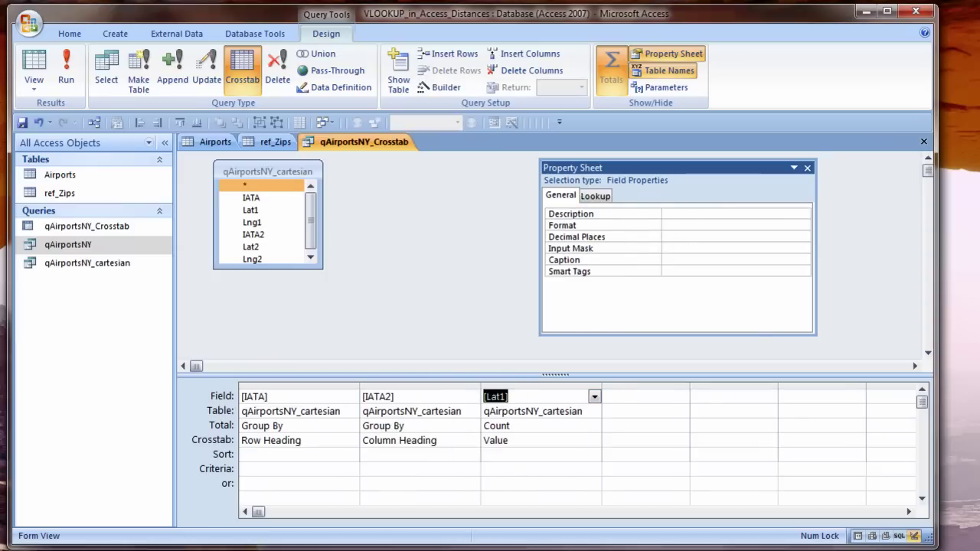
key(alt+Tab)
drag(68, 21, 460, 548)
key(ctrl+c)
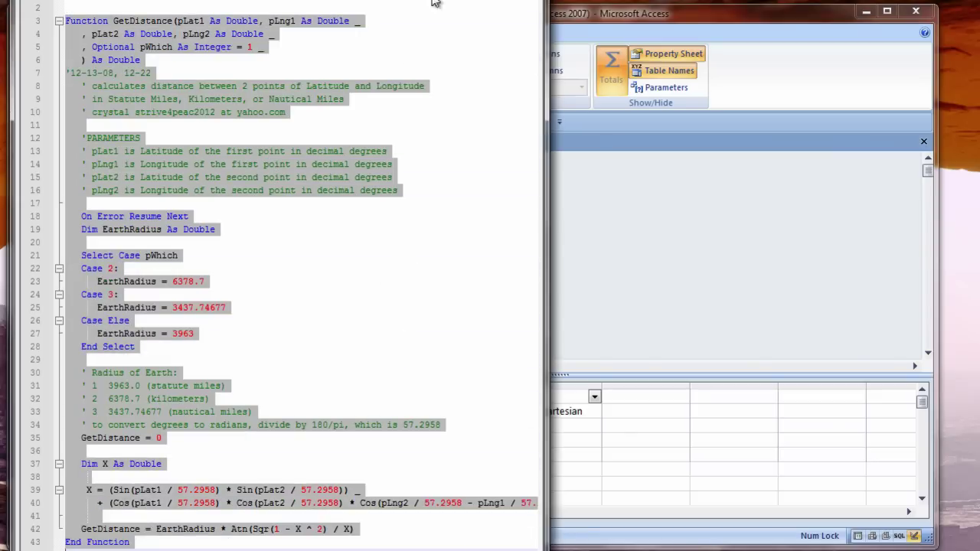
key(alt+F11)
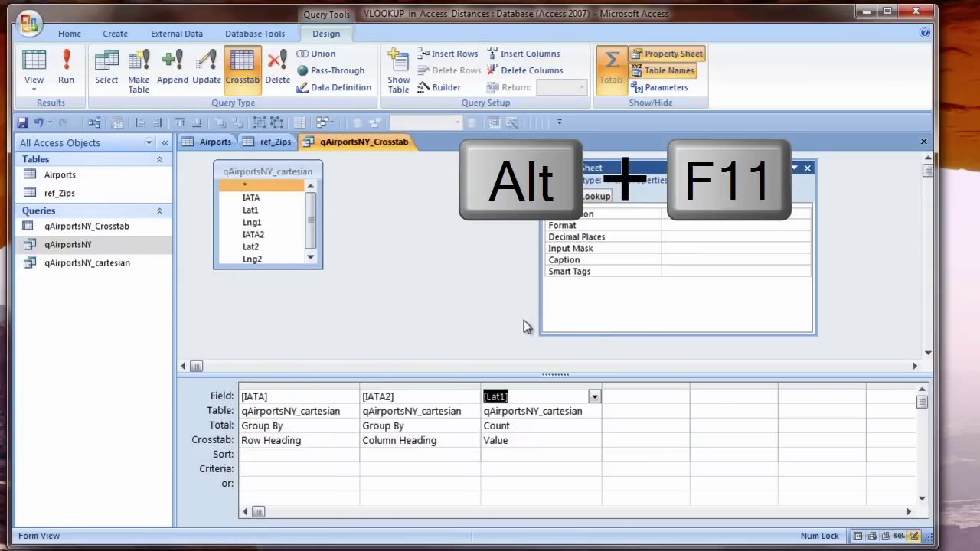
Insert a new module into VLOOKUP_in_Access_Distances, paste the GetDistance function, and compile
key(alt+F11)
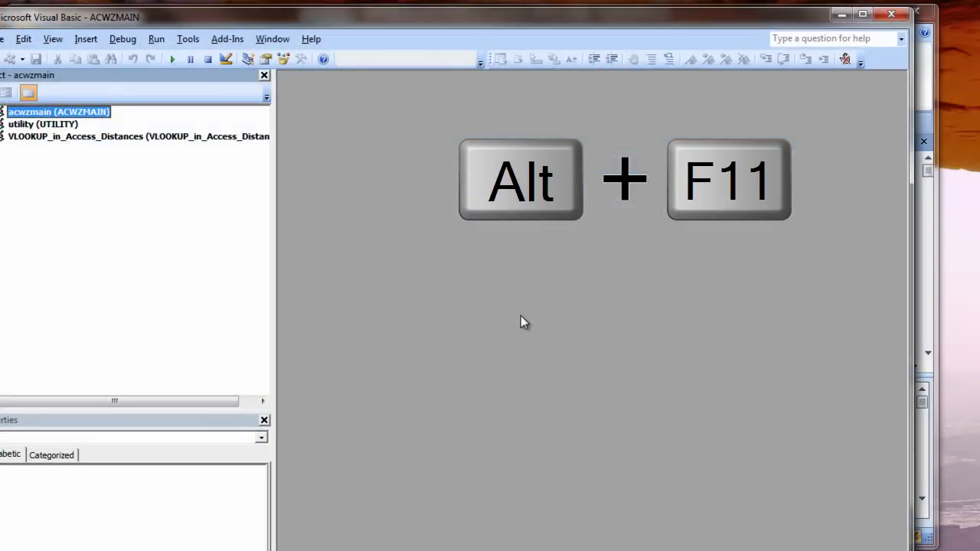
click(39, 138)
click(87, 39)
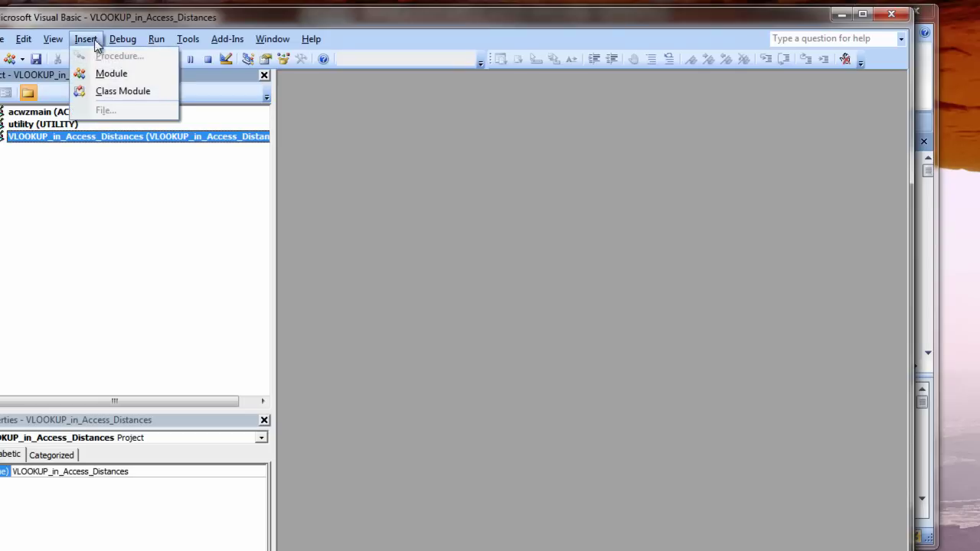
click(116, 76)
key(ctrl+v)
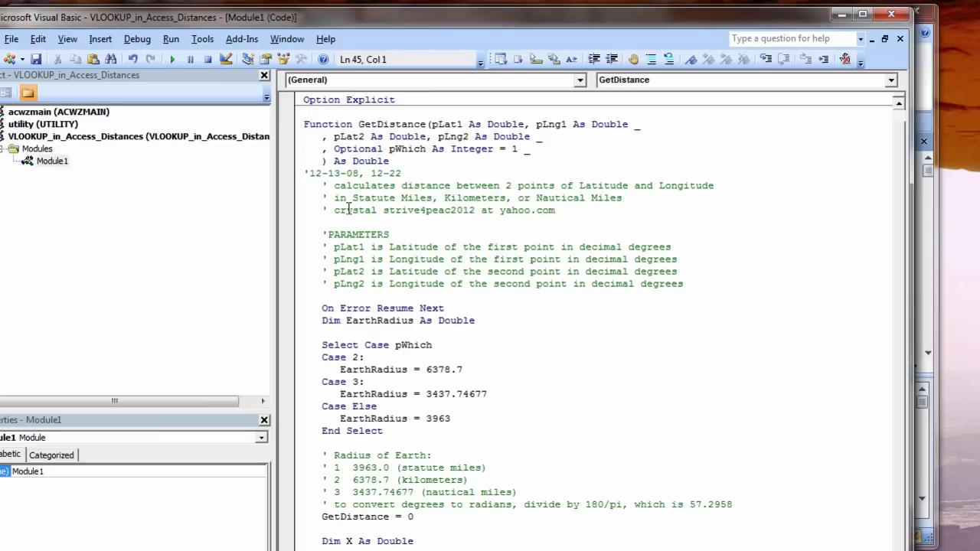
click(145, 44)
click(157, 60)
Rename the module mod_GetDistance, point out its pLat1/pLng1/pLat2/pLng2 parameters, save, and minimize the editor
click(63, 471)
text(mod_GetDistance)
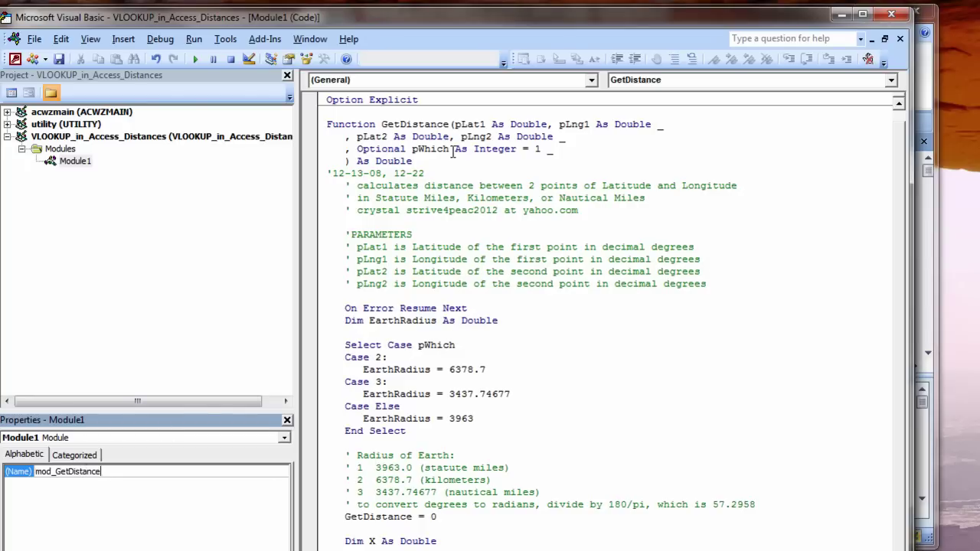
click(453, 151)
double_click(472, 125)
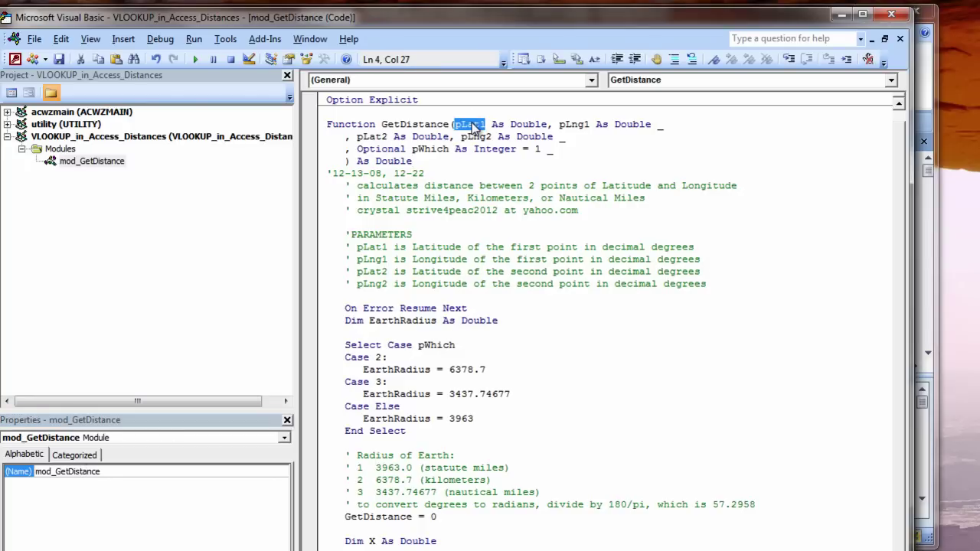
double_click(573, 125)
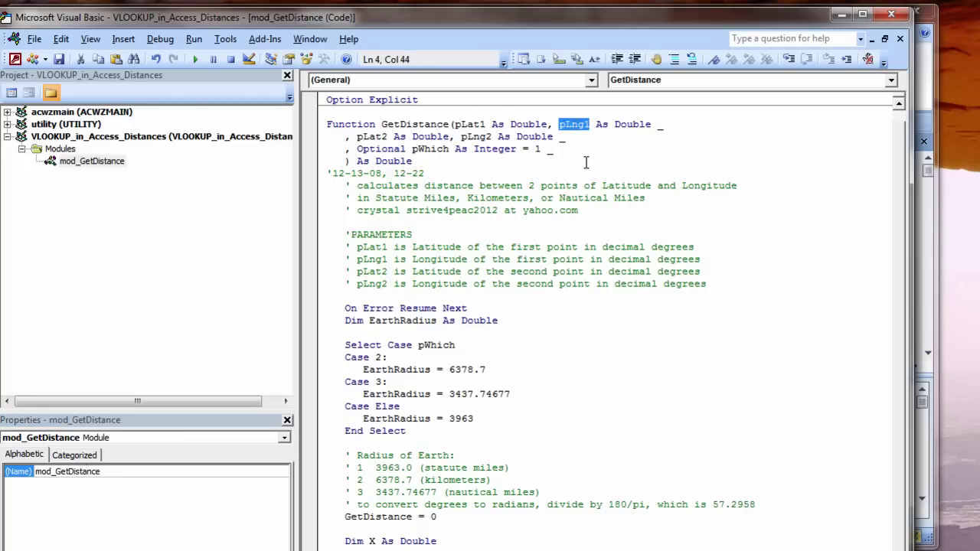
double_click(372, 137)
double_click(475, 137)
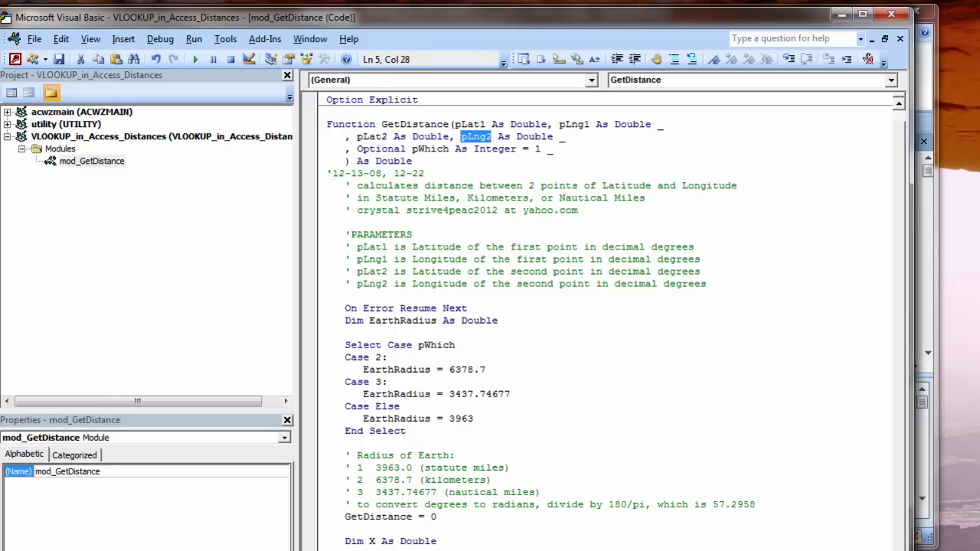
click(867, 426)
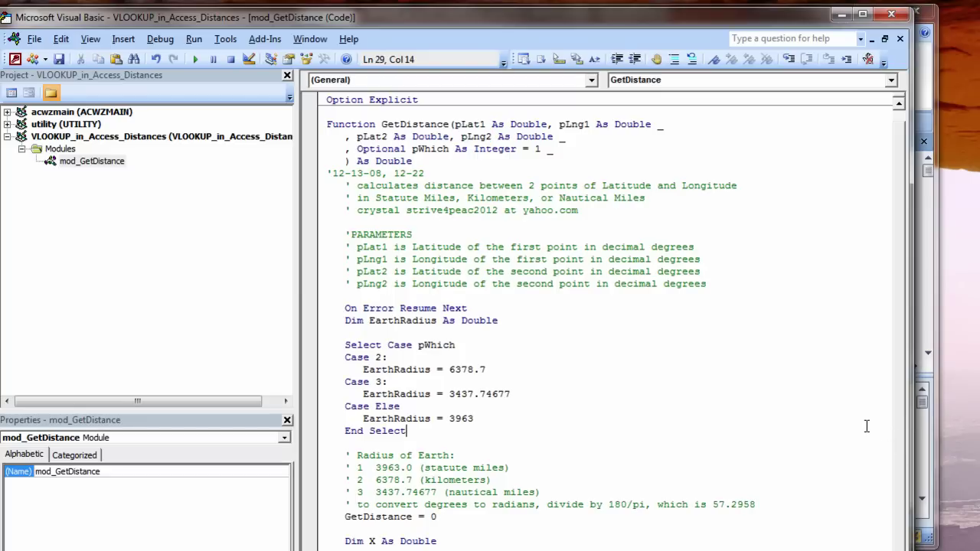
click(59, 59)
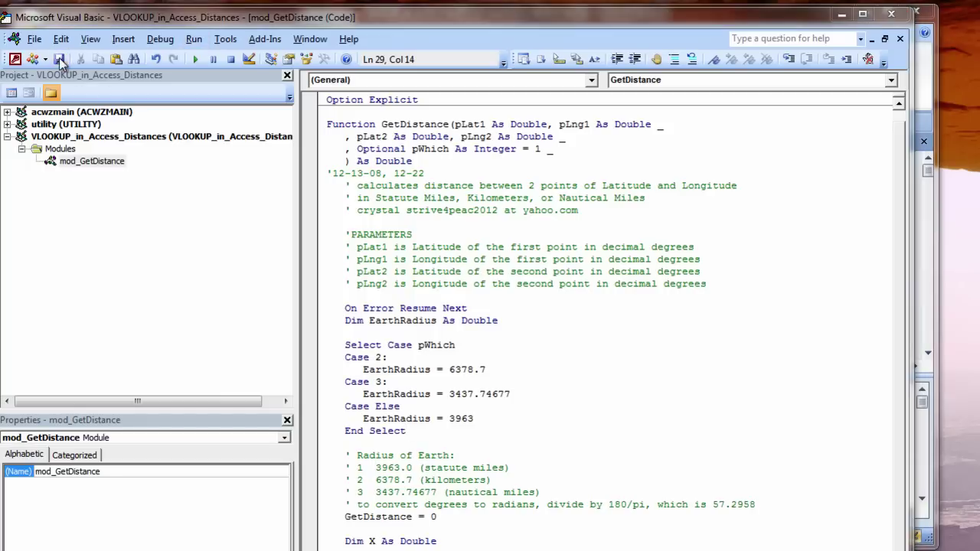
click(538, 227)
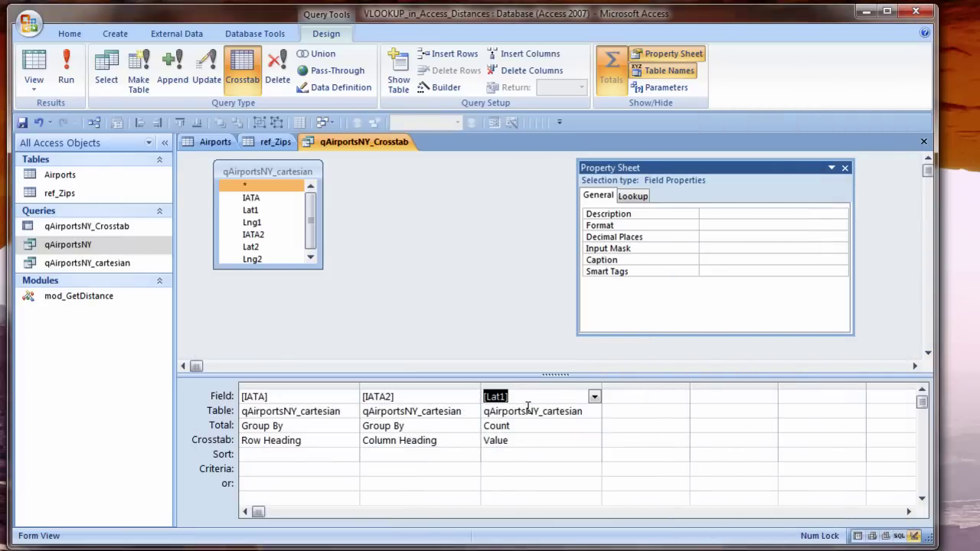
Replace the value with GetDistance(Lat1,Lng1,Lat2,Lng2) and save the crosstab query
text(GetDistance()
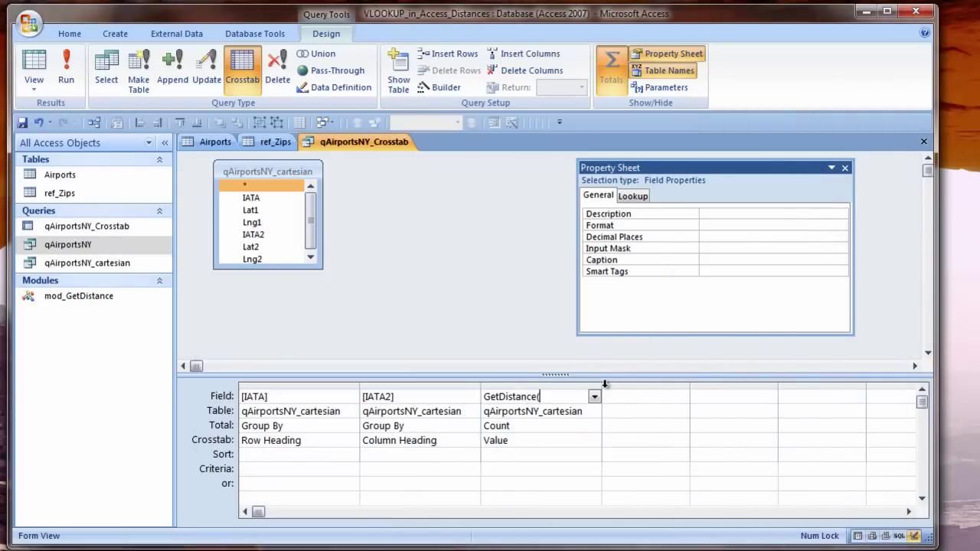
drag(602, 386, 813, 455)
text(Lat1,Lat2)
key(BackSpace)
key(BackSpace)
key(BackSpace)
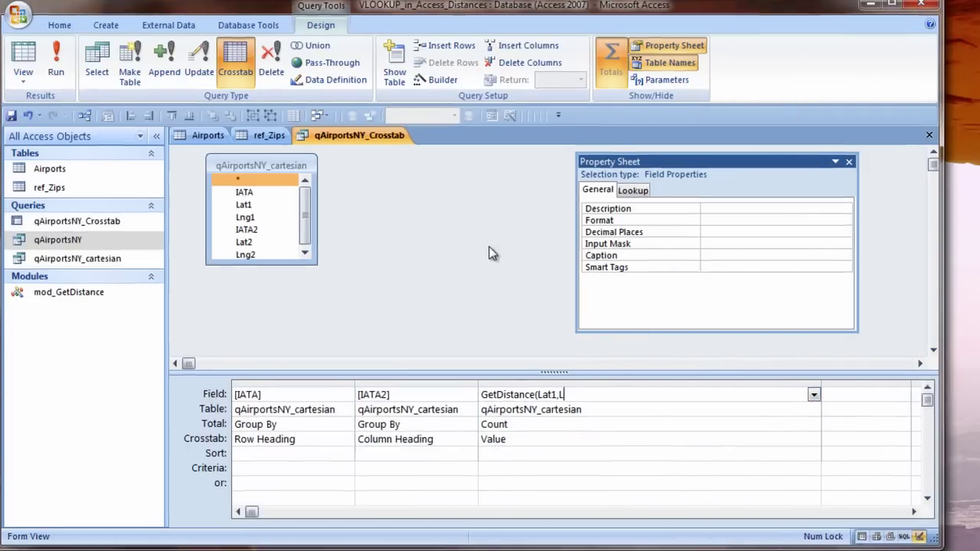
text(ng1,)
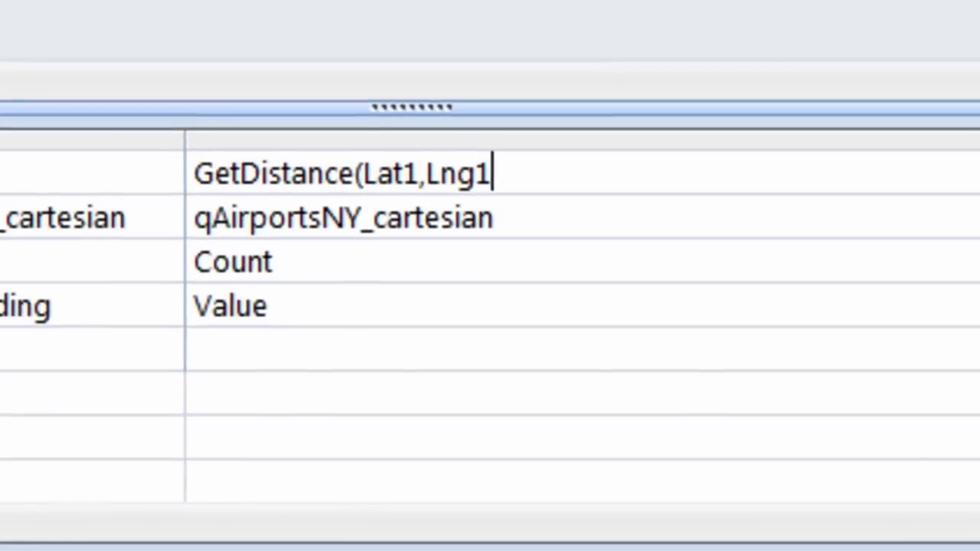
text(Lat2,Lng2)
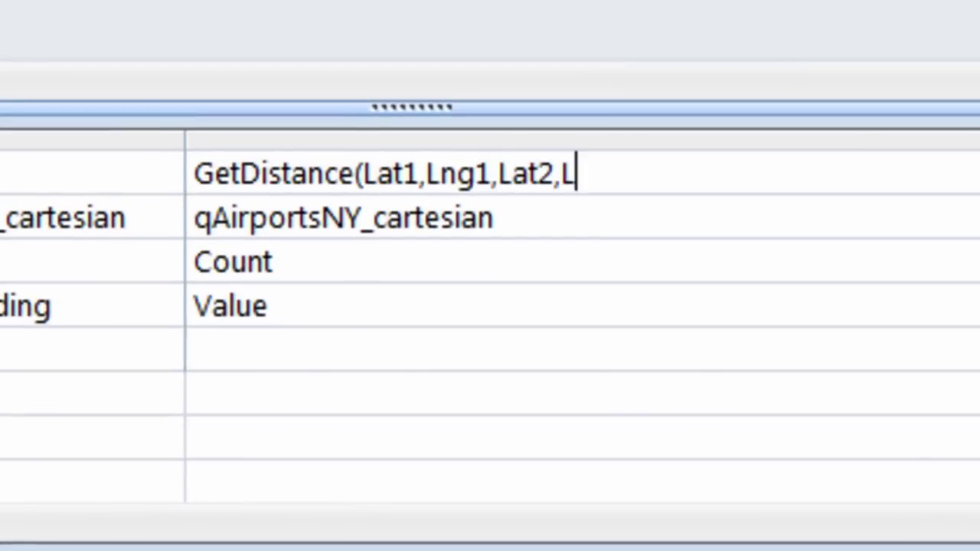
text())
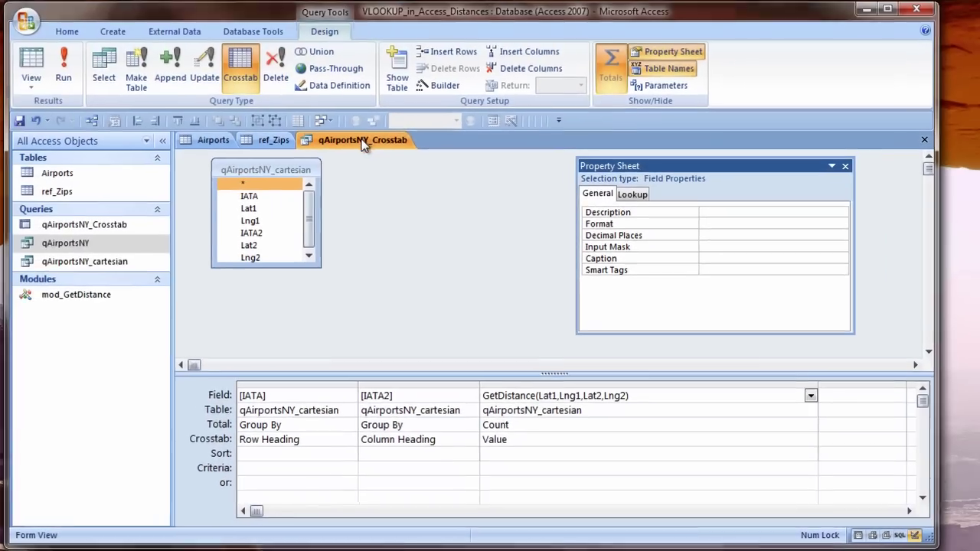
right_click(381, 146)
click(395, 151)
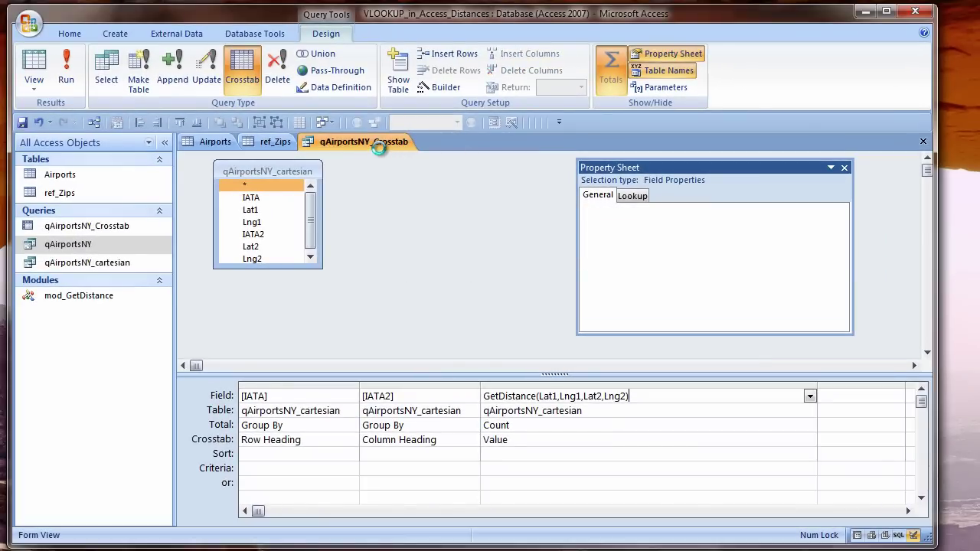
Change the distance column's Total from Count to First
right_click(380, 147)
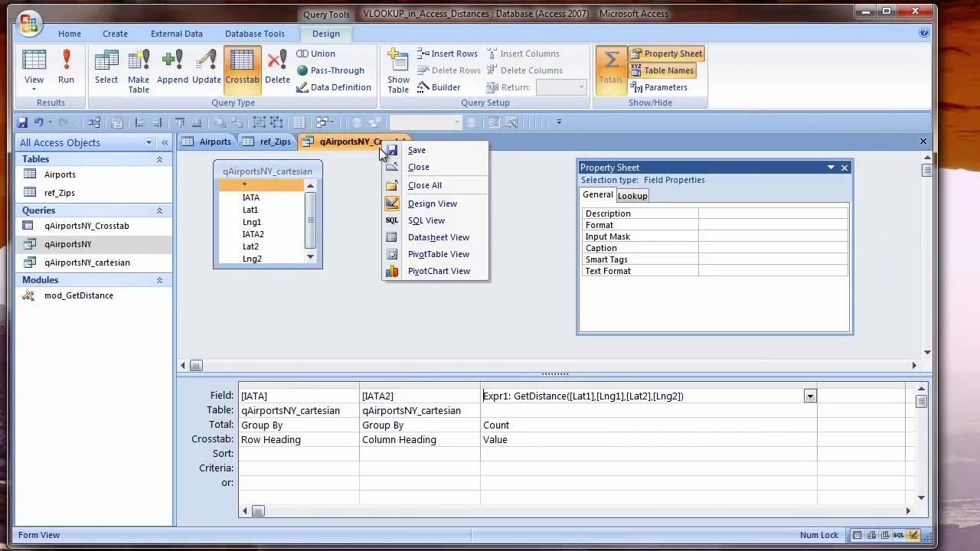
click(381, 141)
key(Down)
key(Down)
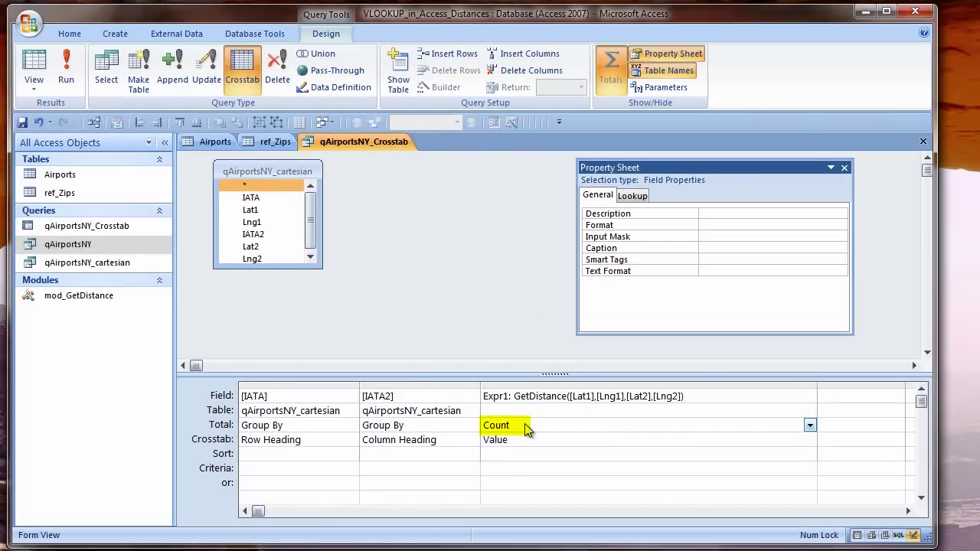
key(alt+Down)
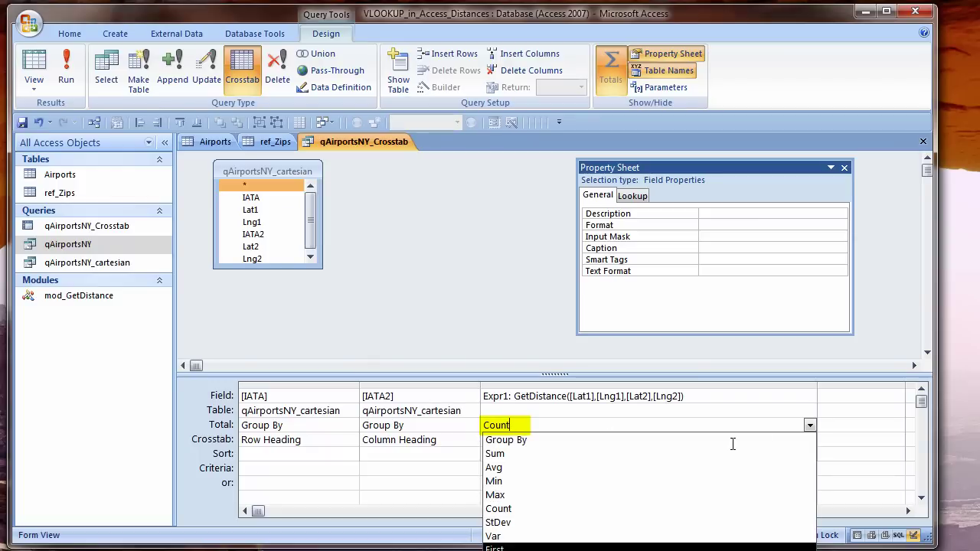
key(Return)
right_click(391, 146)
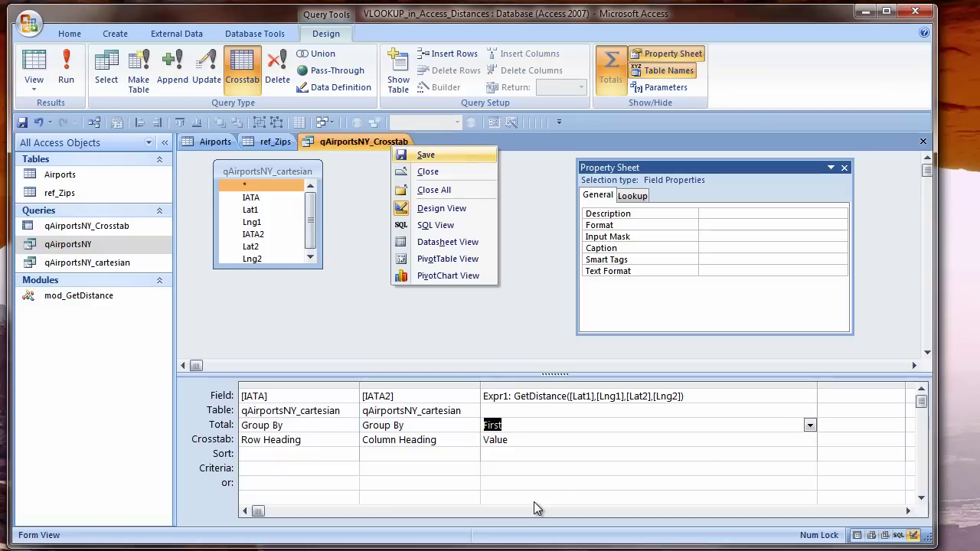
key(Escape)
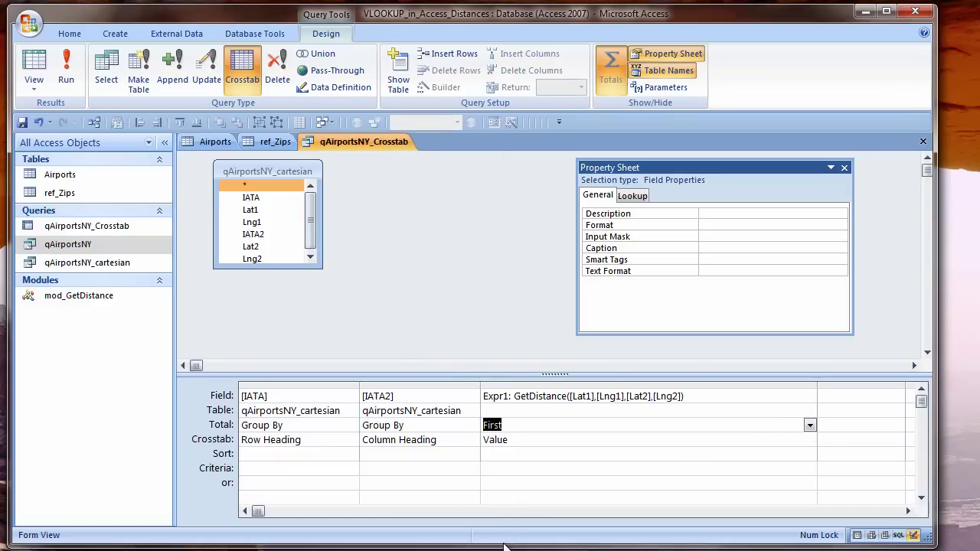
right_click(375, 144)
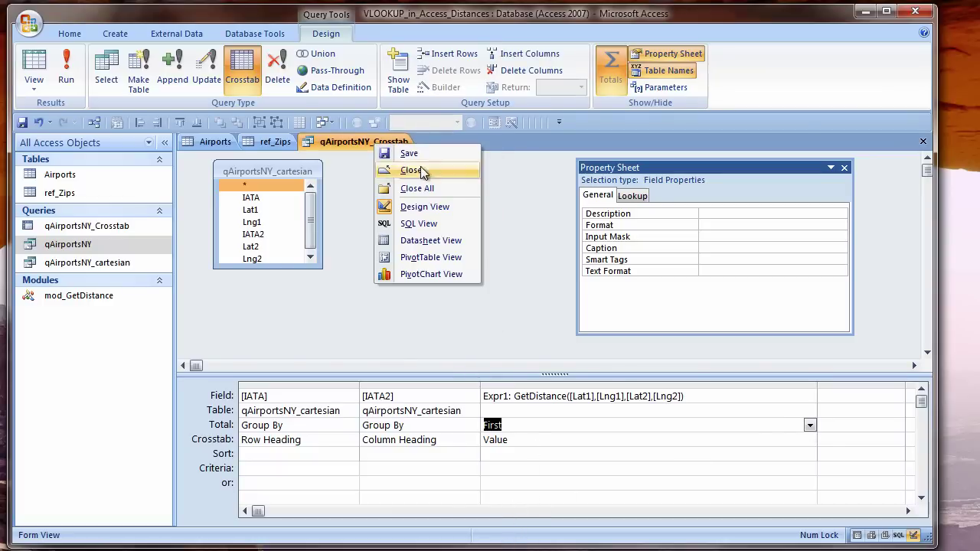
key(Escape)
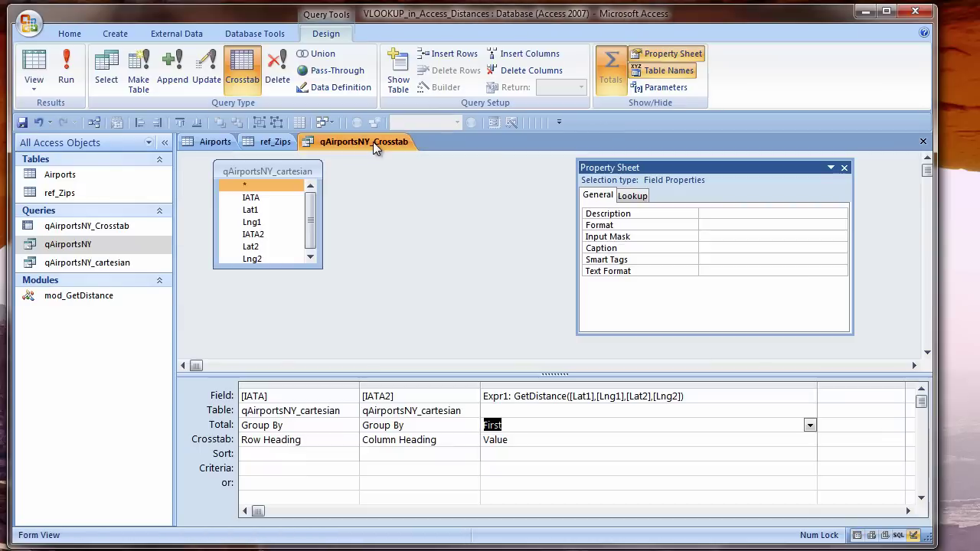
Show the crosstab datasheet and compare it with the Excel distance sheet
right_click(373, 144)
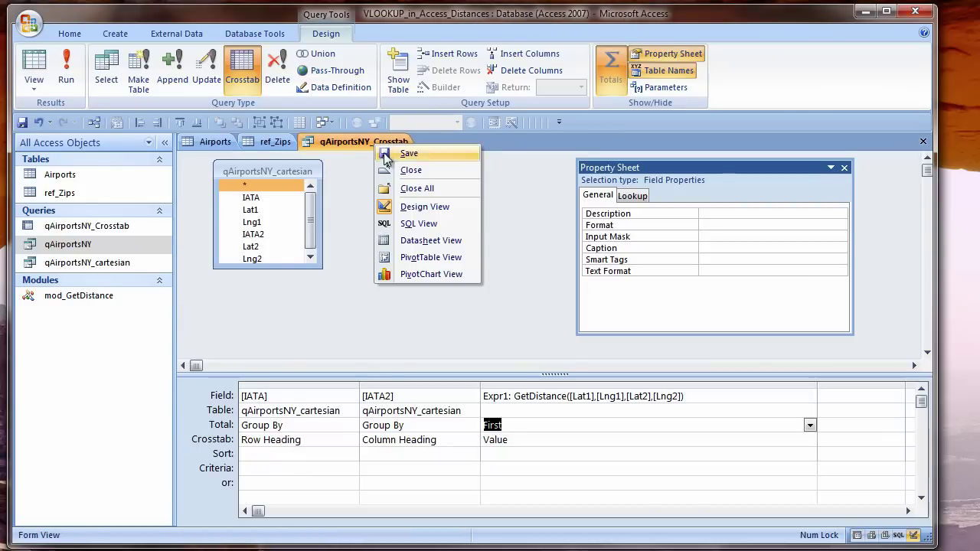
click(416, 241)
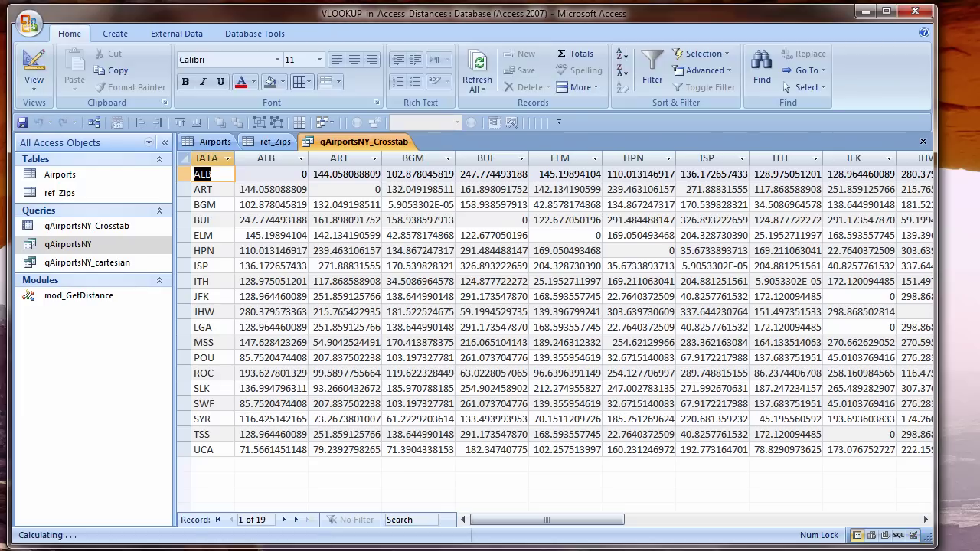
key(alt+Tab)
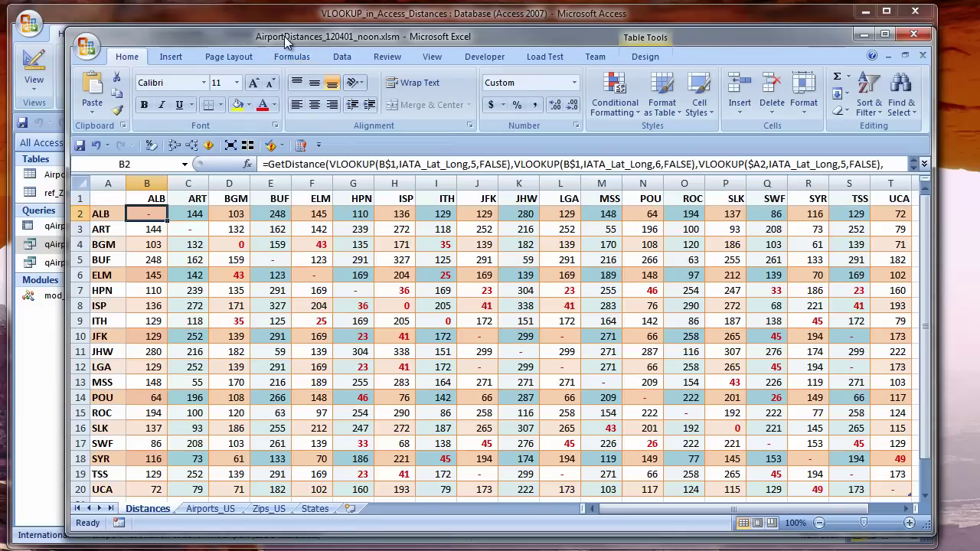
drag(284, 36, 589, 155)
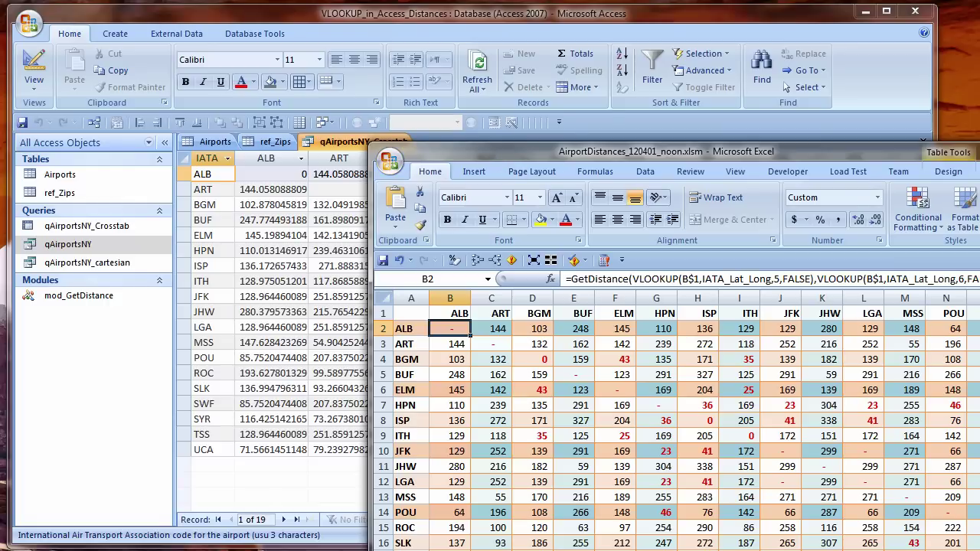
key(super+Down)
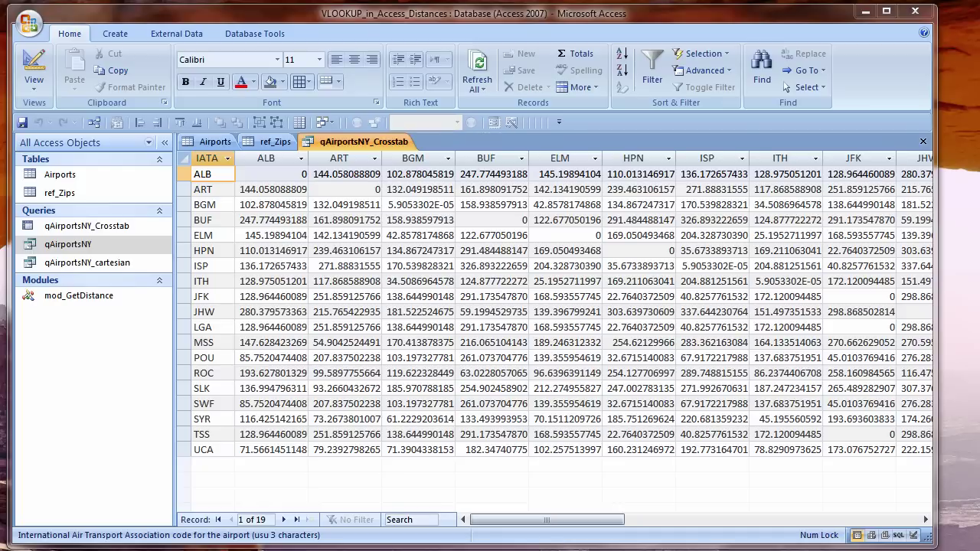
Close the qAirportsNY_Crosstab query and the Airports and ref_Zips tables
right_click(389, 141)
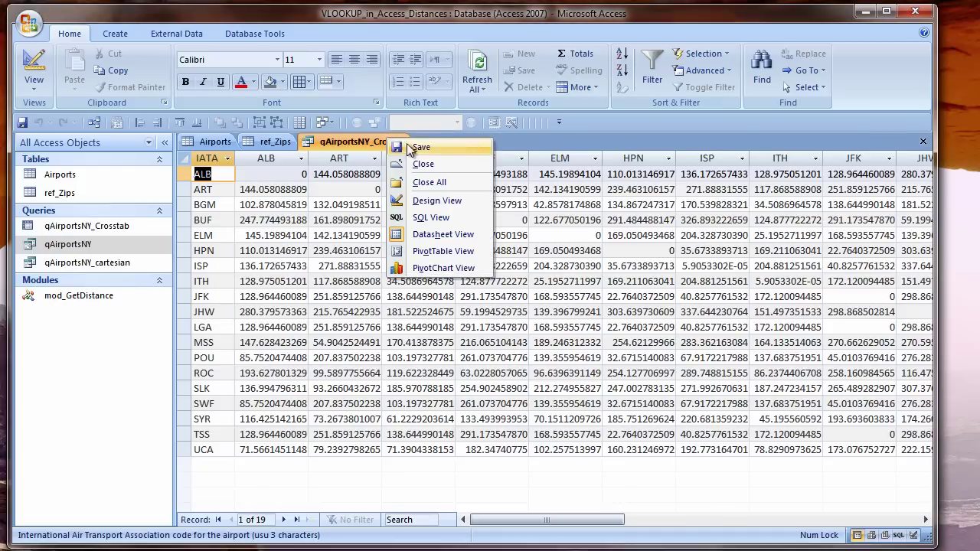
click(416, 160)
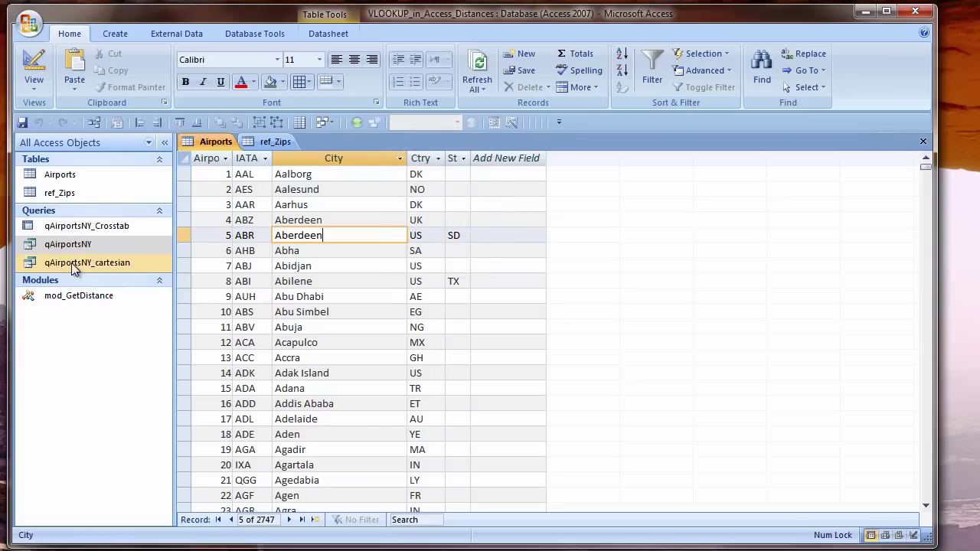
right_click(210, 141)
click(238, 161)
right_click(228, 145)
click(248, 166)
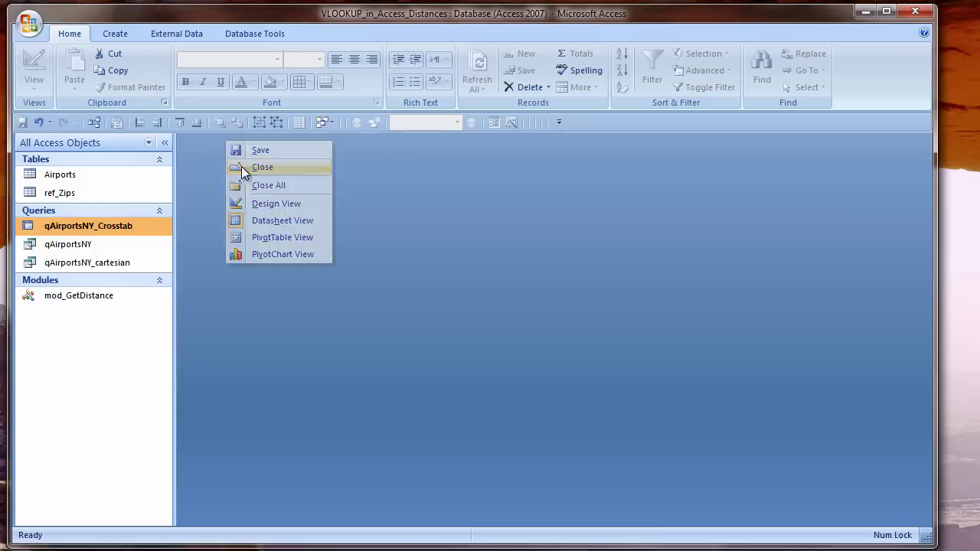
Create a report from qAirportsNY_Crosstab and compare its ALB, JFK and POU rows with Excel
click(115, 32)
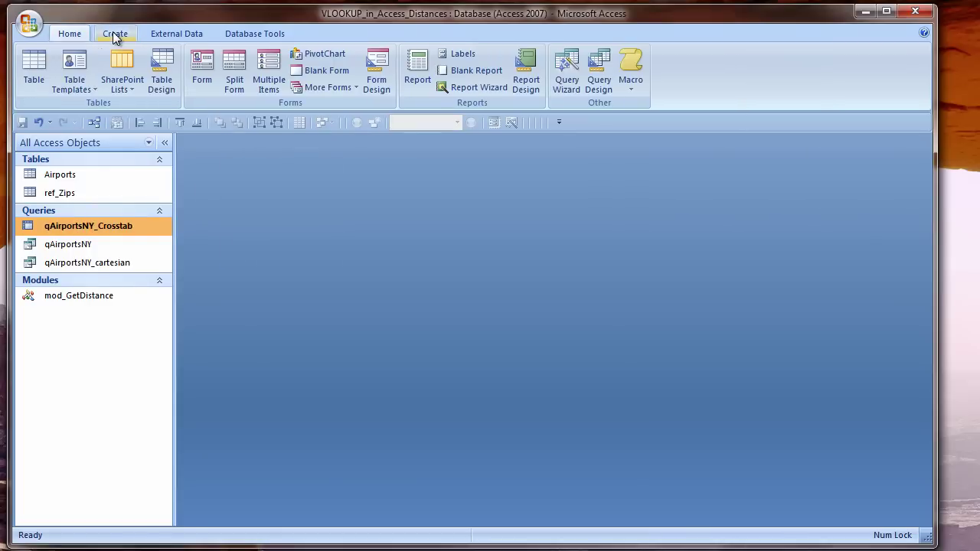
click(417, 72)
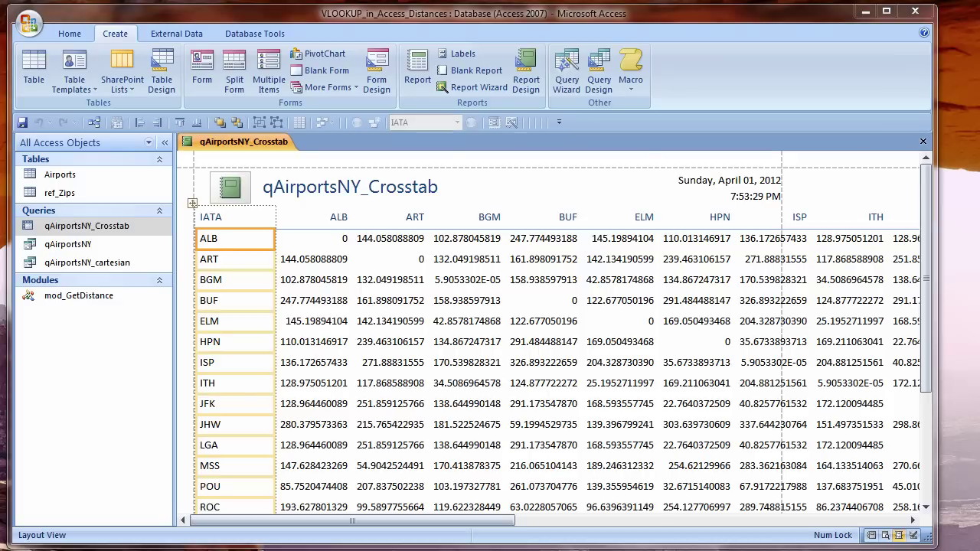
key(alt+Tab)
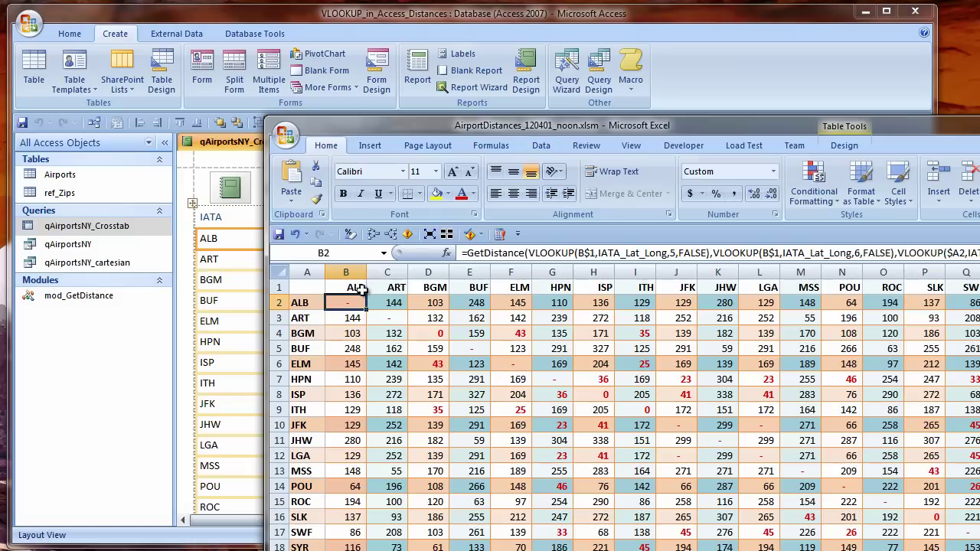
click(280, 302)
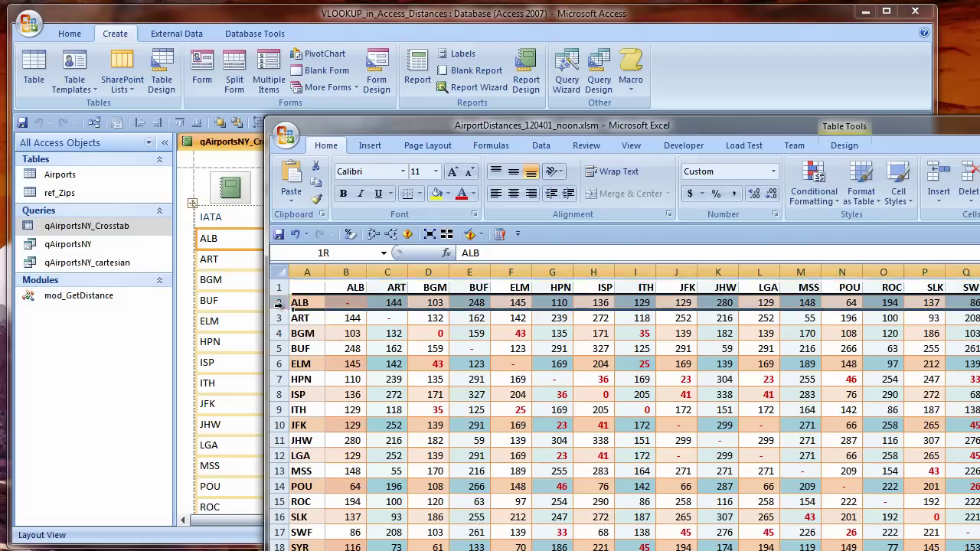
click(279, 425)
click(279, 487)
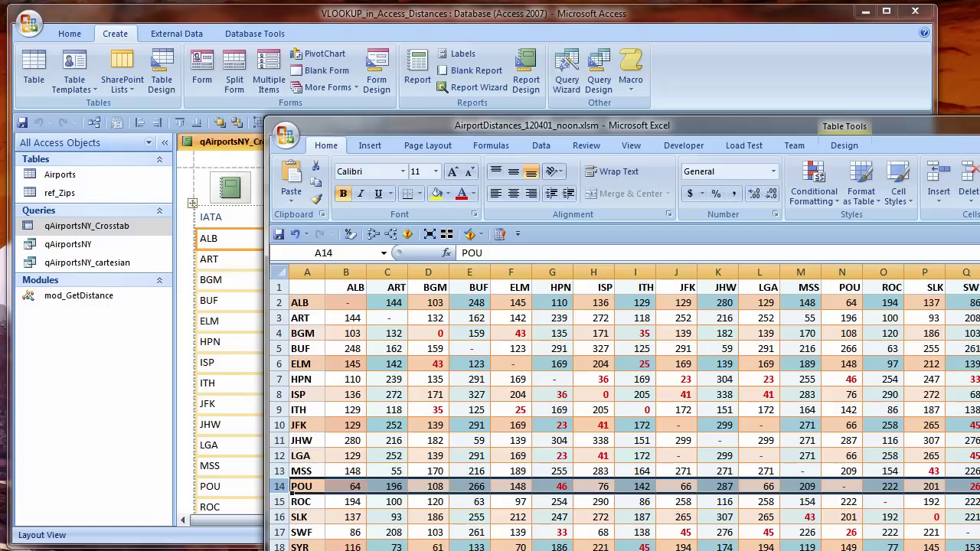
key(alt+Tab)
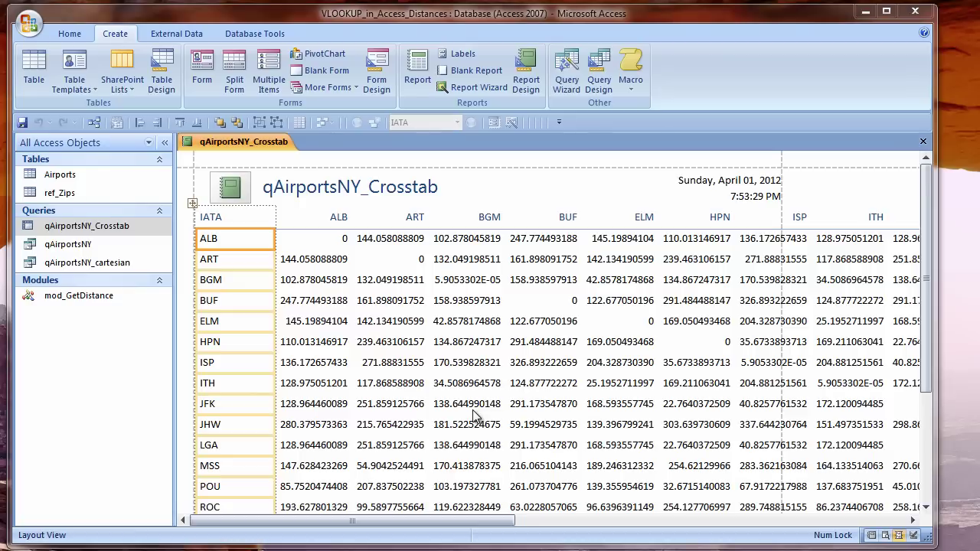
Switch the report to Design View, collapse the navigation pane, and reposition the property sheet
right_click(249, 141)
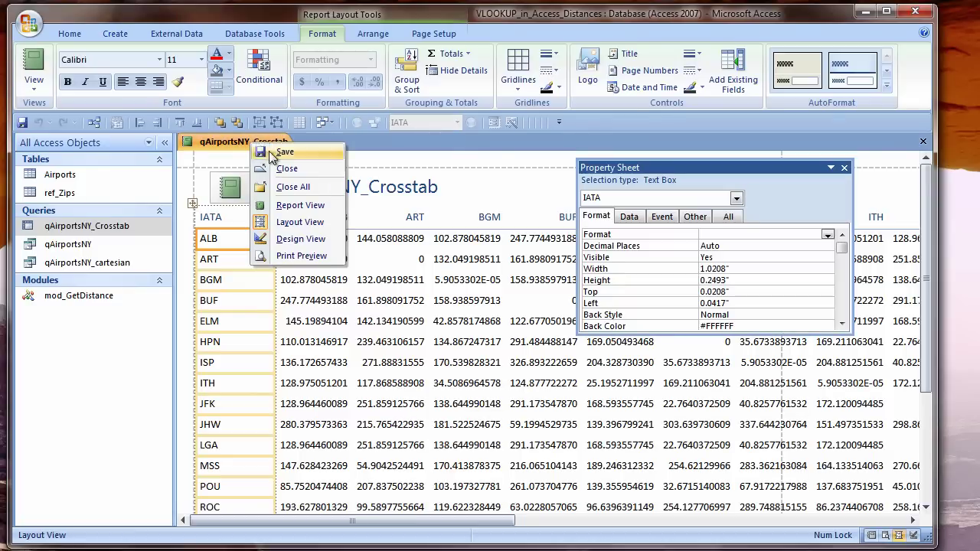
click(301, 239)
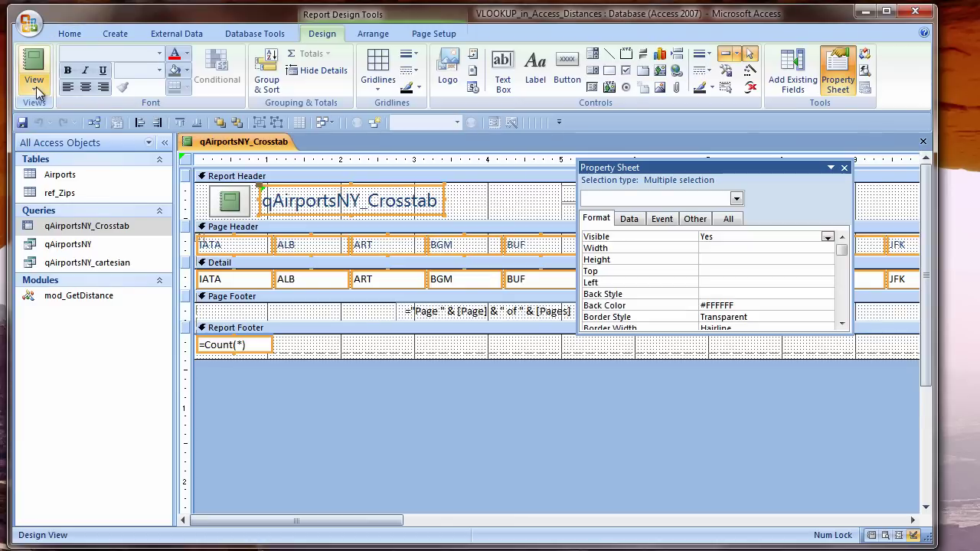
click(36, 92)
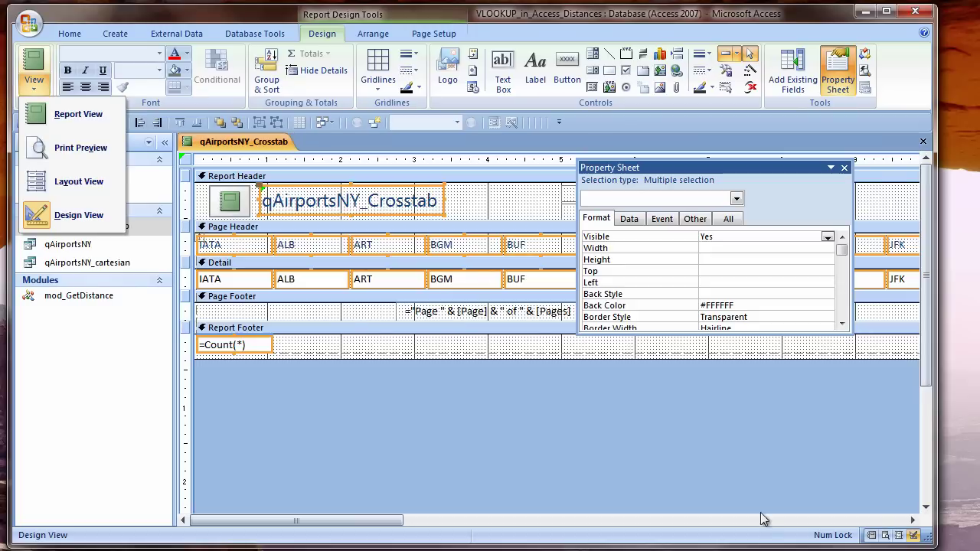
click(751, 169)
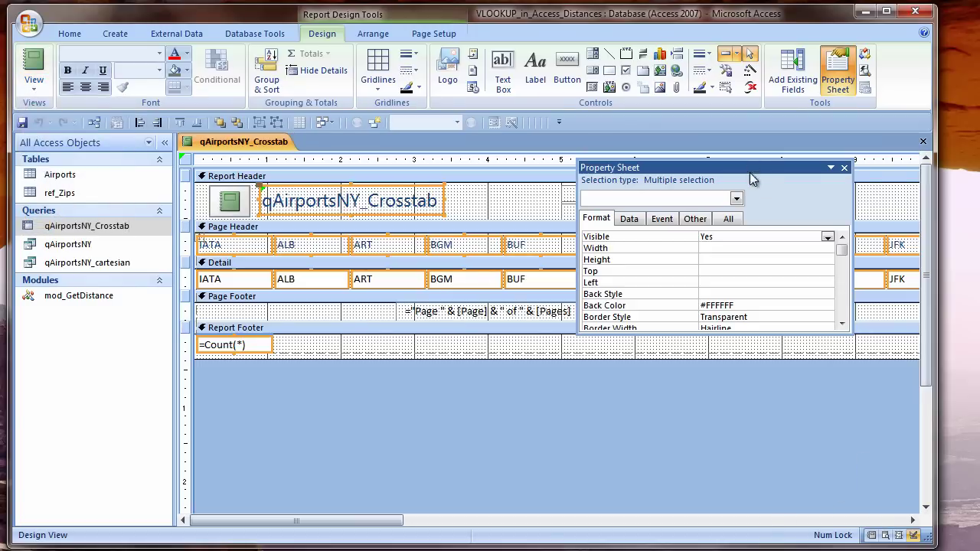
click(163, 142)
drag(684, 168, 734, 199)
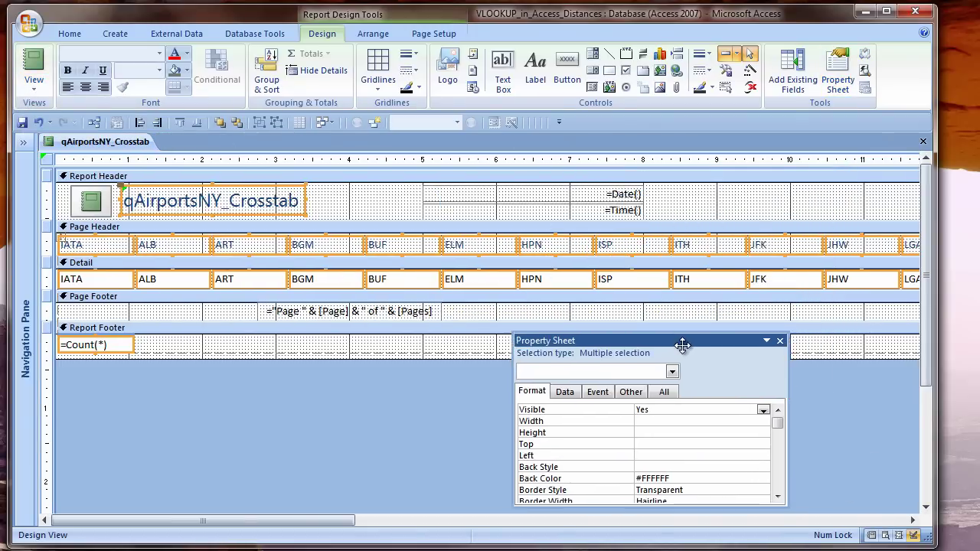
drag(681, 351, 676, 365)
Set all Page Header and Detail controls to a 0.65" width
click(46, 244)
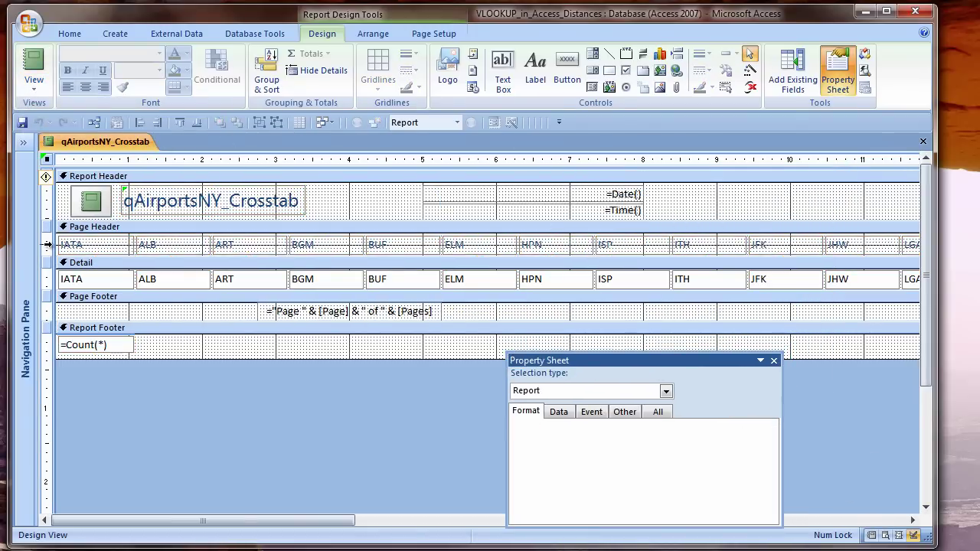
drag(46, 243, 42, 279)
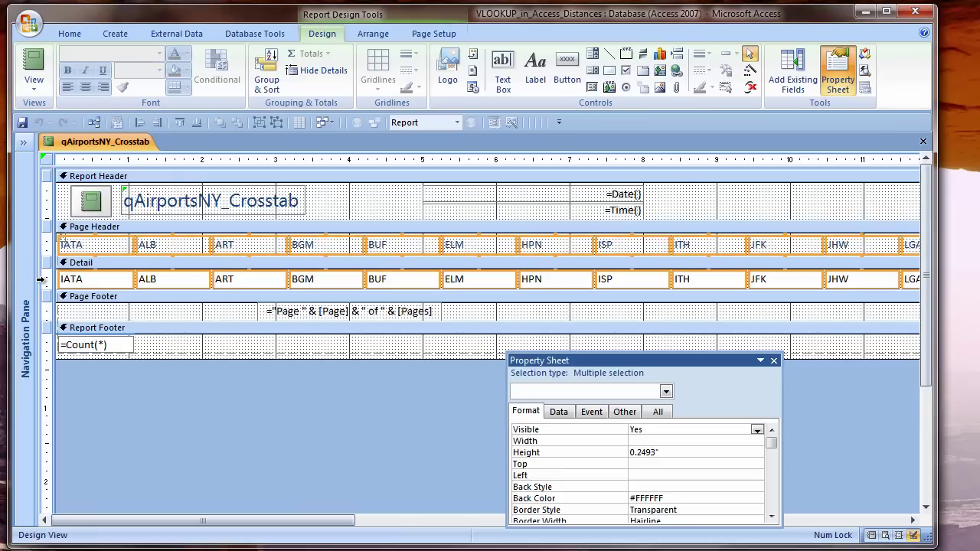
click(668, 441)
text(.65)
key(Return)
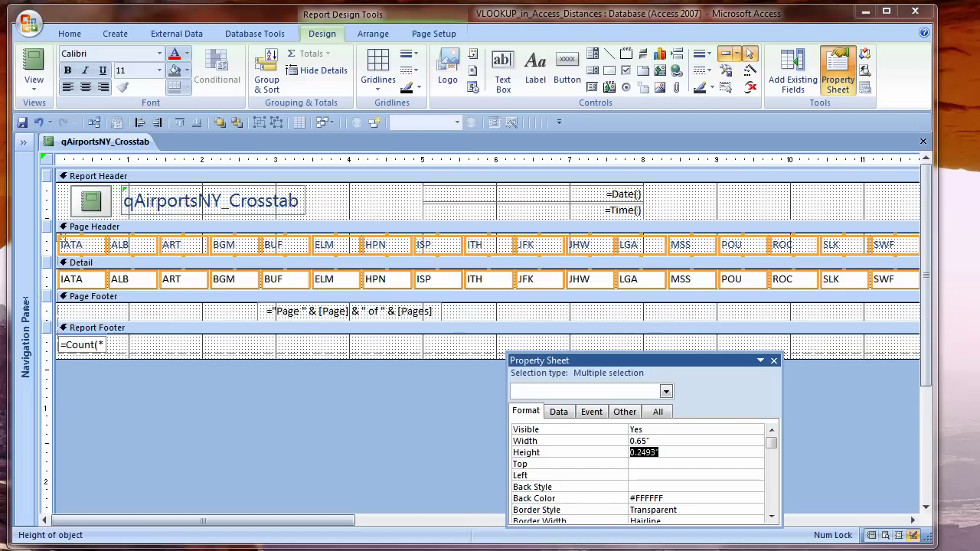
click(79, 249)
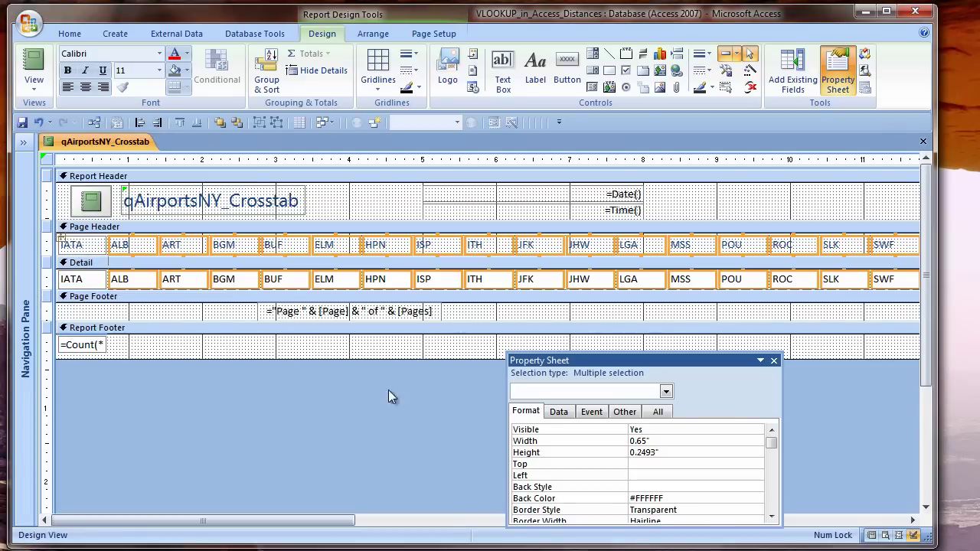
Give the distance fields Standard format with 0 decimals and move the page-number box into the header
click(48, 283)
shift+click(77, 280)
click(670, 430)
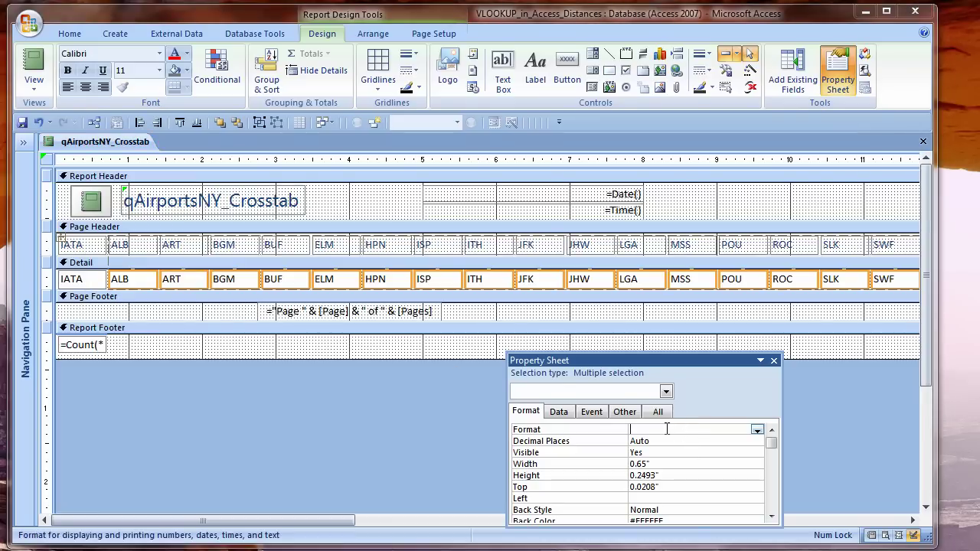
text(standard)
key(Return)
text(0)
key(Return)
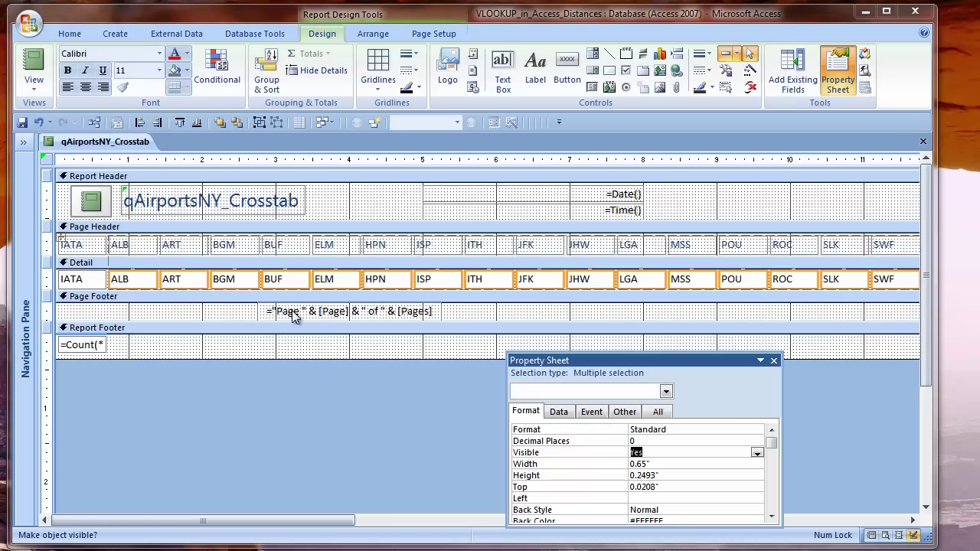
drag(294, 314, 746, 203)
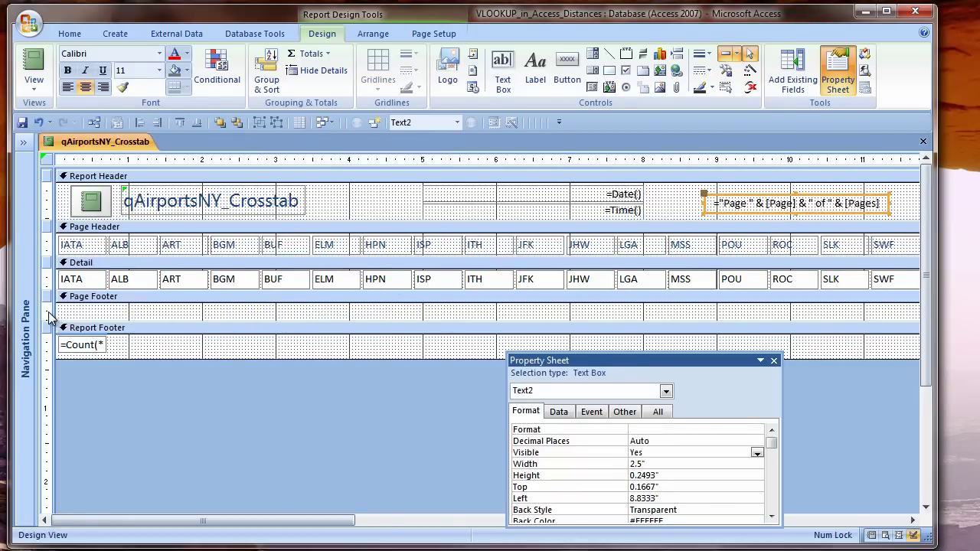
Delete the =Count(*) record count box and the logo, and collapse the empty page and report footers
click(50, 317)
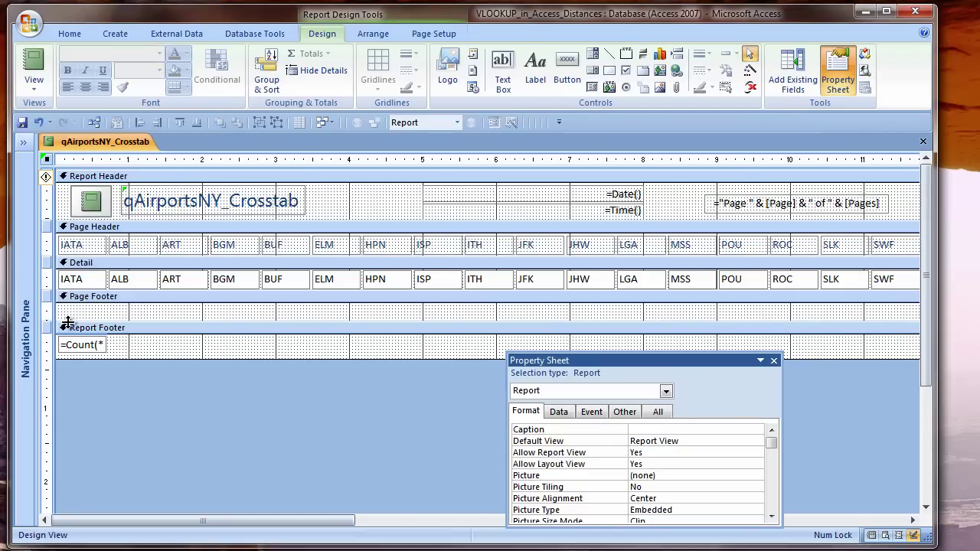
drag(69, 325, 73, 298)
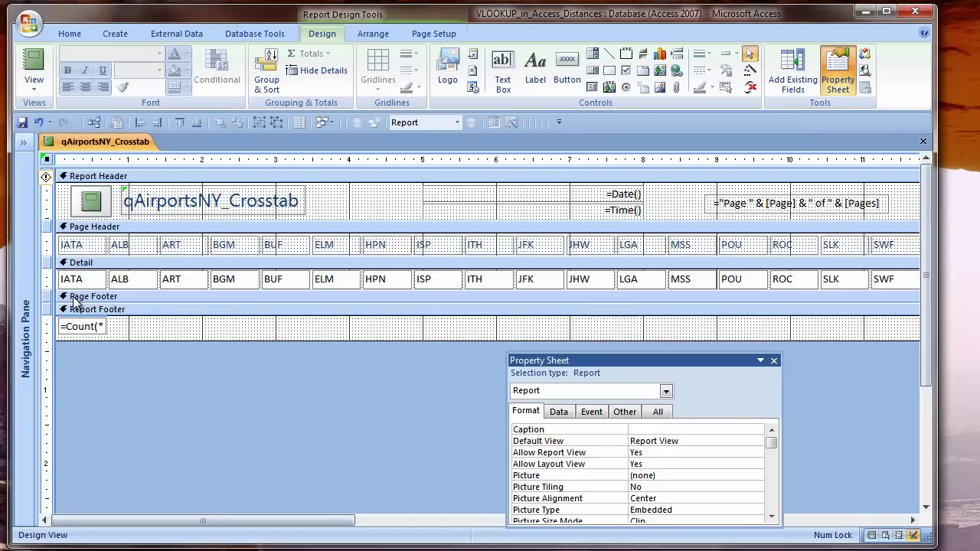
click(47, 330)
key(Delete)
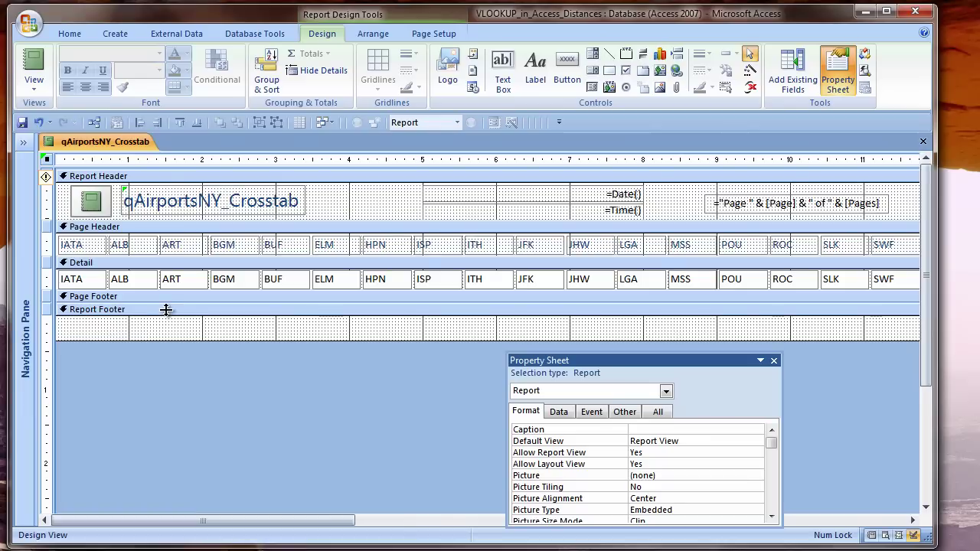
drag(166, 310, 275, 352)
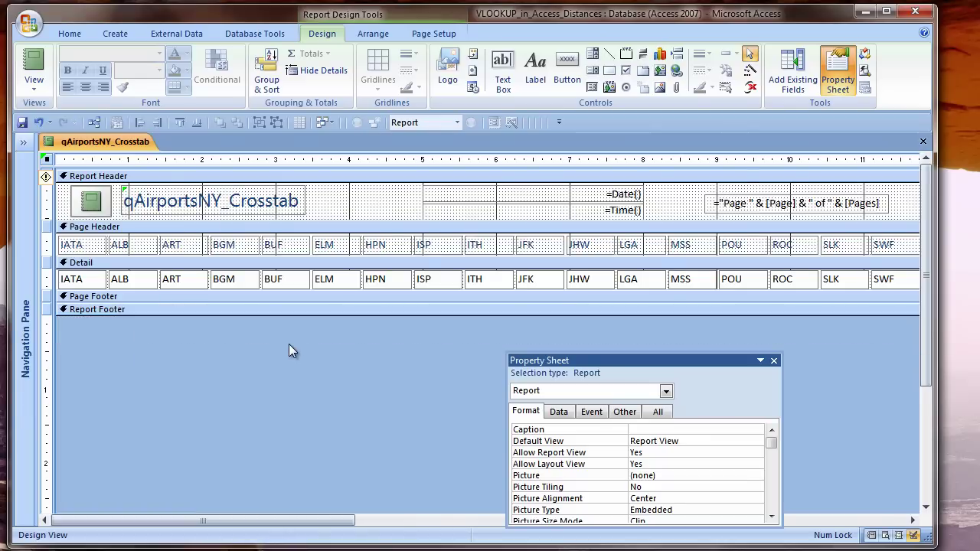
click(91, 203)
key(Delete)
Move the title label to the top-left and change its text to 'Distance Table: NY Airports'
drag(154, 206, 59, 207)
click(59, 206)
key(Delete)
text(Distance Table; NY)
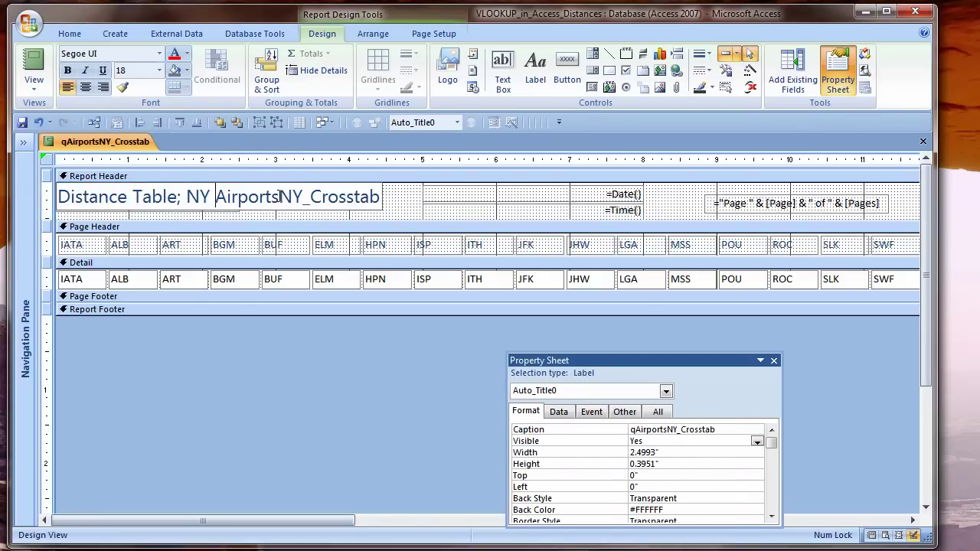
click(279, 197)
key(shift+End)
key(Delete)
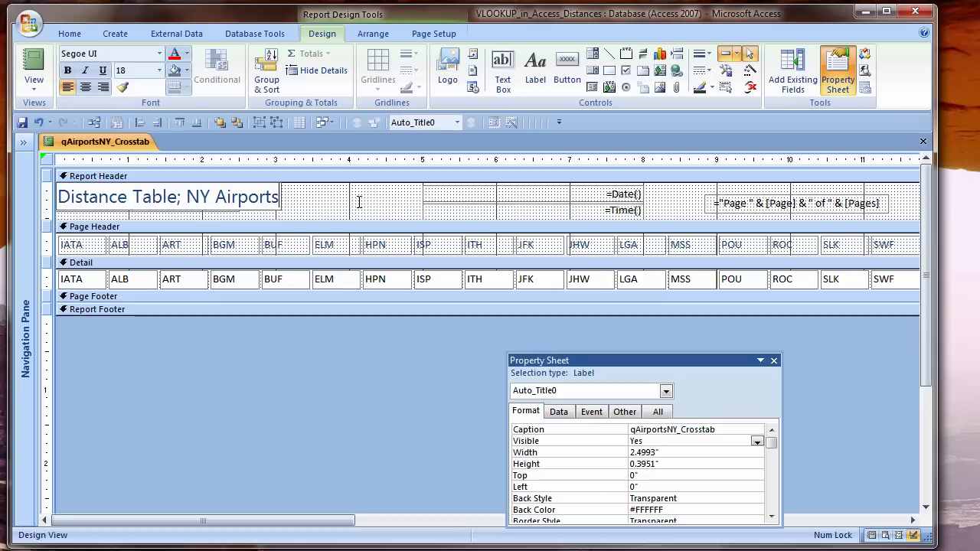
click(223, 216)
Make the title bold at 14 point and size its label to fit the text
click(180, 203)
click(160, 71)
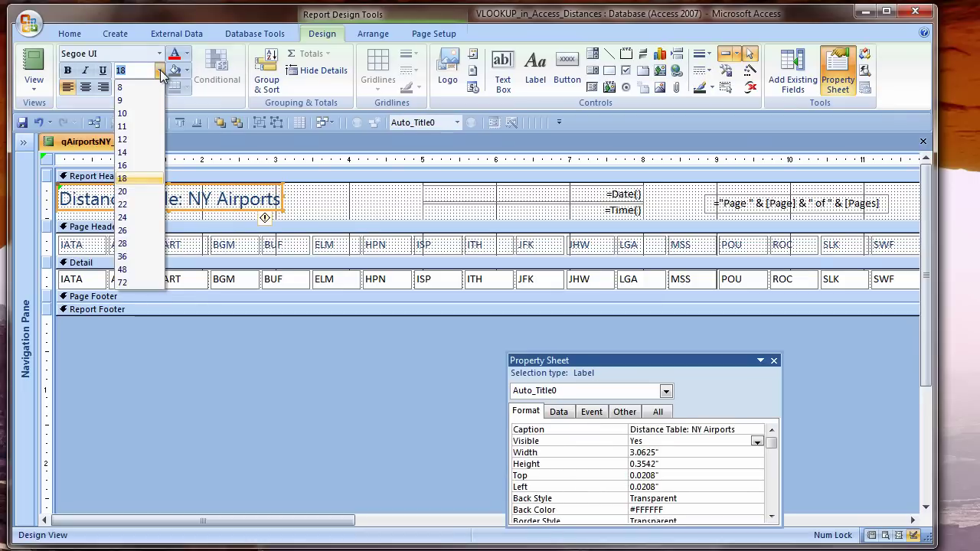
click(128, 149)
click(69, 71)
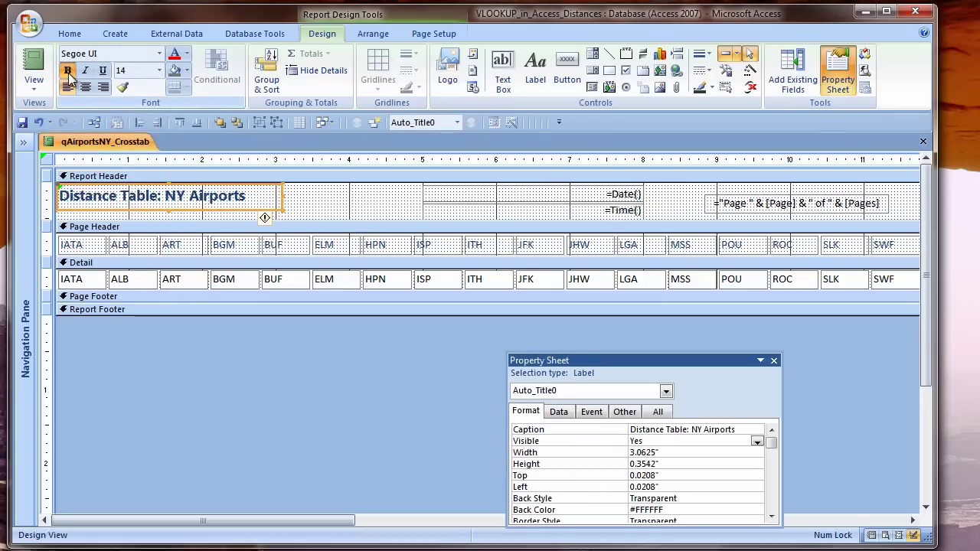
double_click(280, 208)
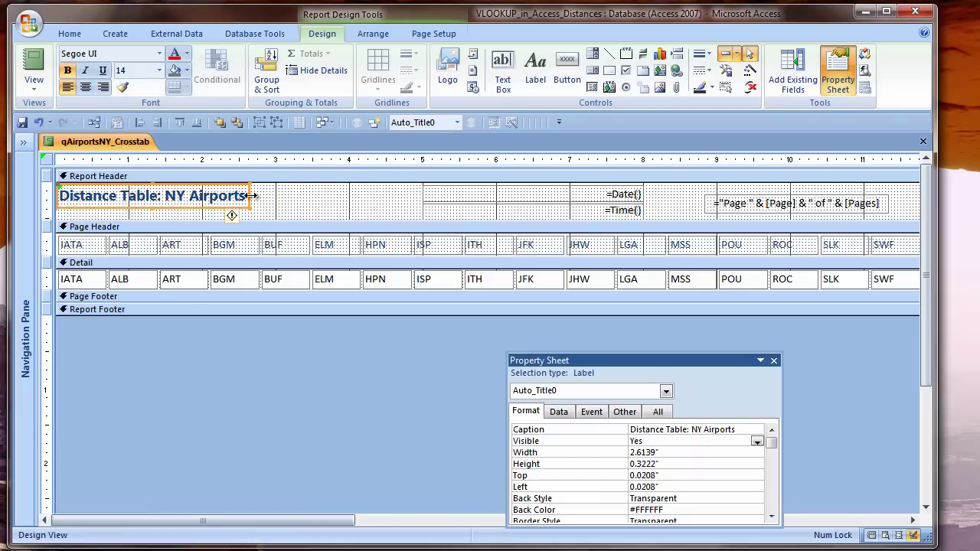
drag(254, 196, 259, 196)
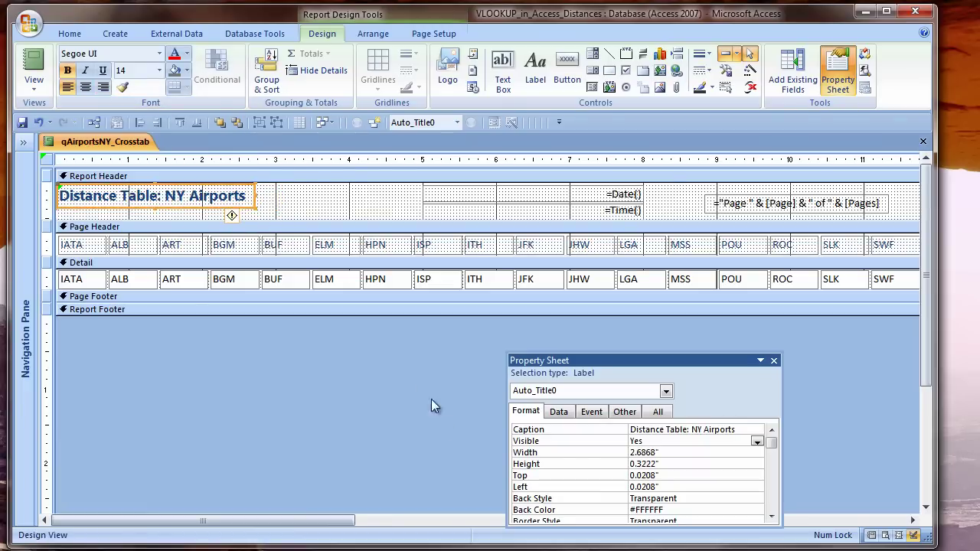
Pull the report's right edge in so the design ends after the last column
click(376, 438)
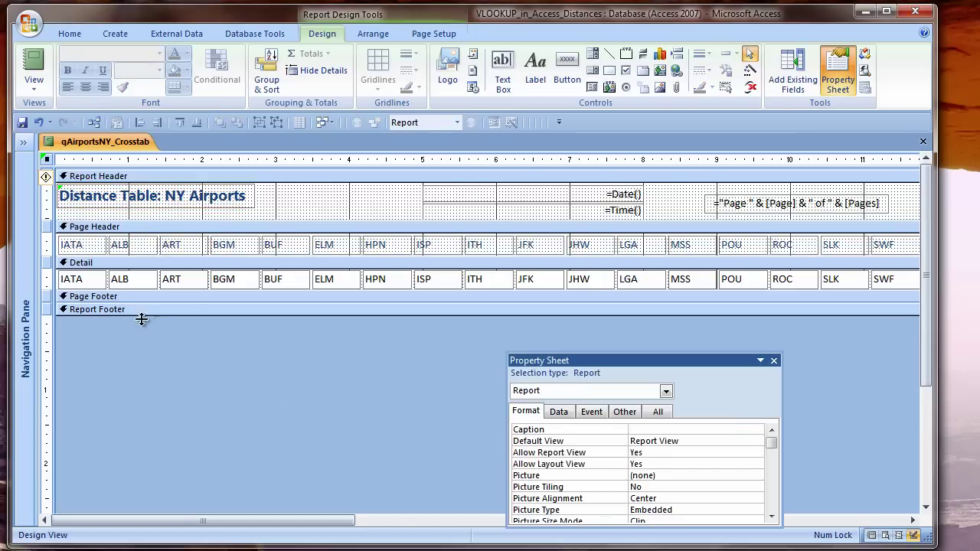
click(61, 240)
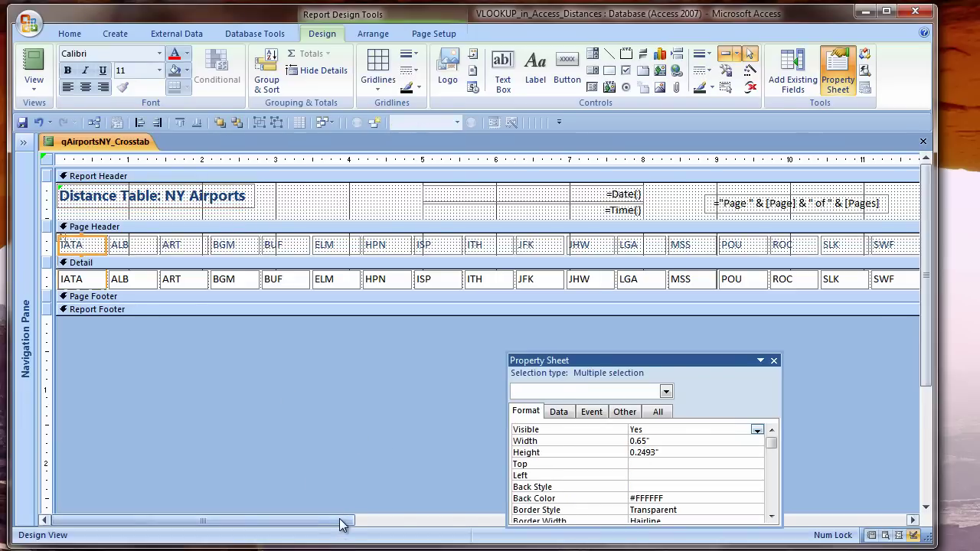
click(833, 521)
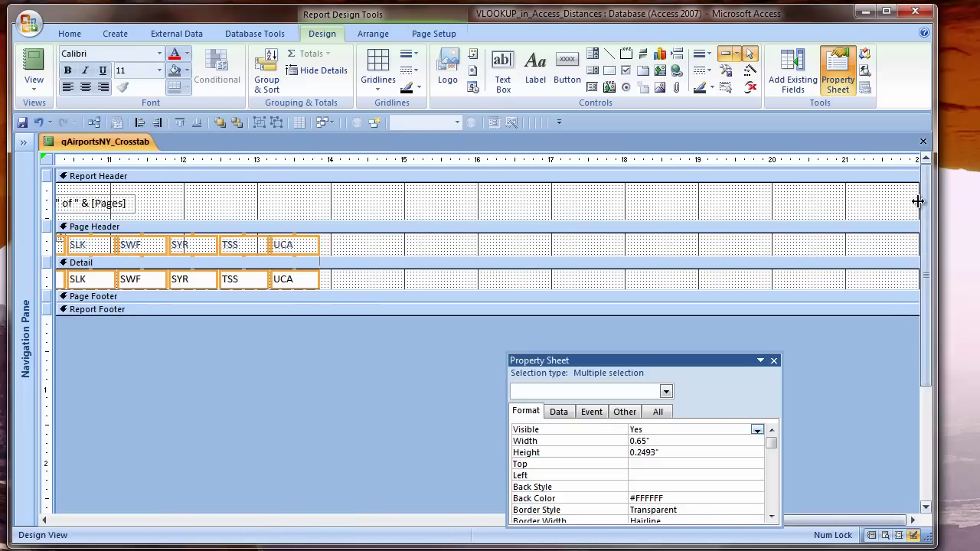
drag(918, 201, 273, 217)
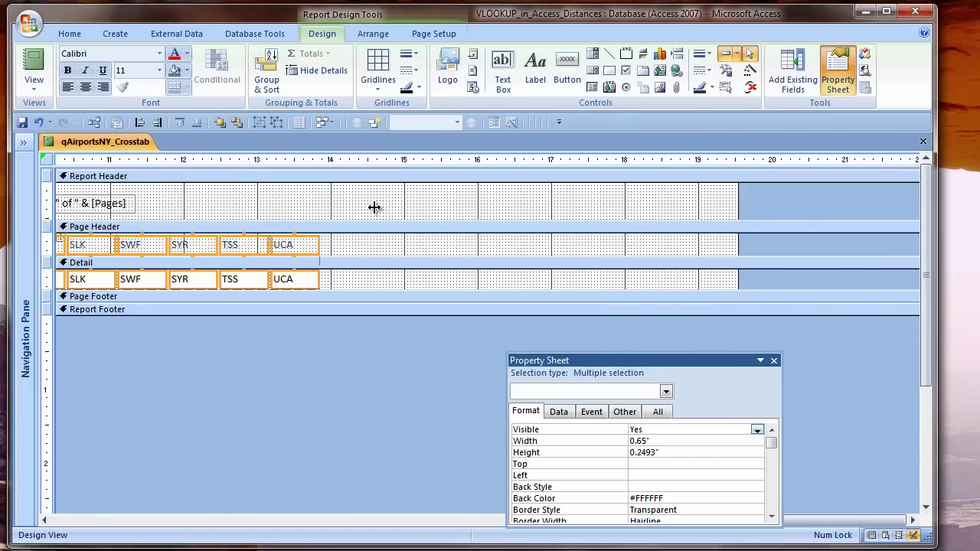
Set the report's page setup to Landscape orientation on Legal paper
click(433, 33)
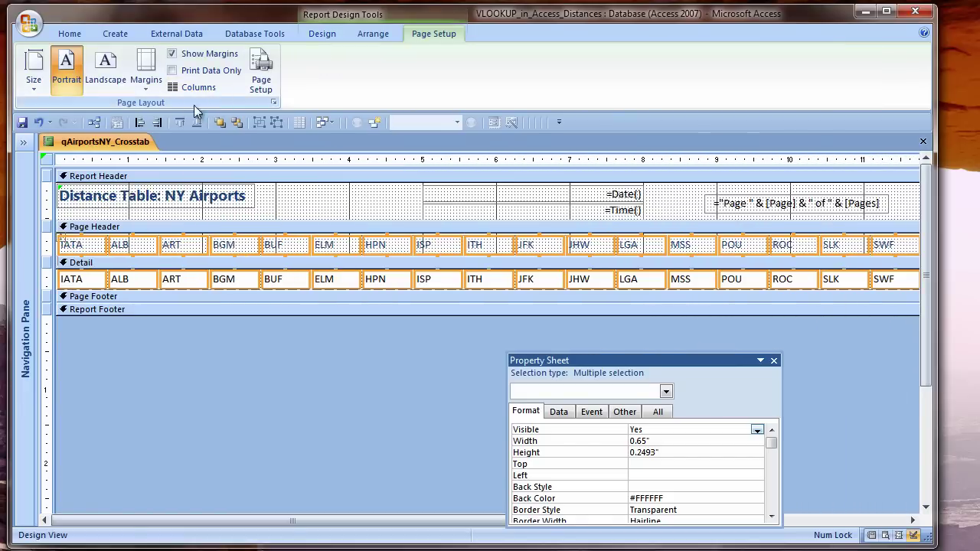
click(275, 102)
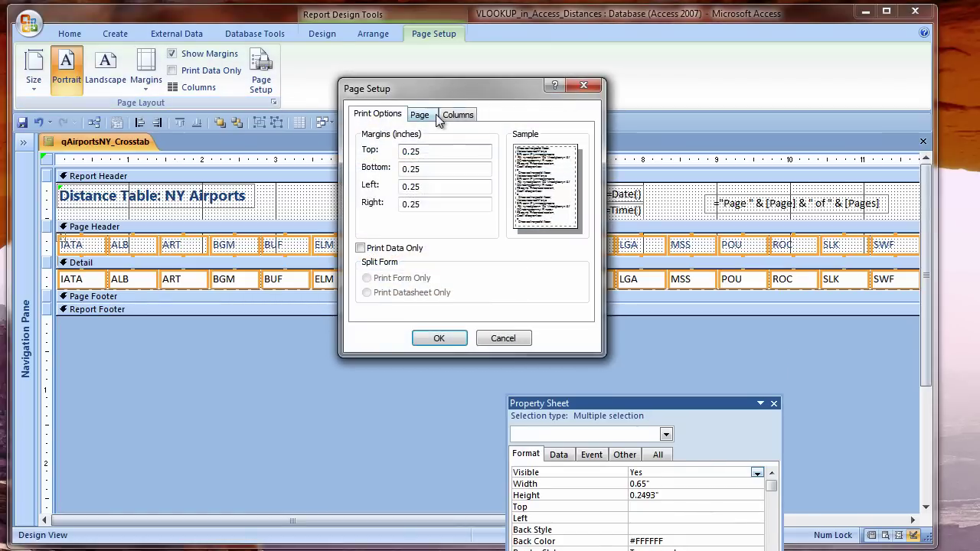
click(426, 116)
click(535, 153)
click(560, 200)
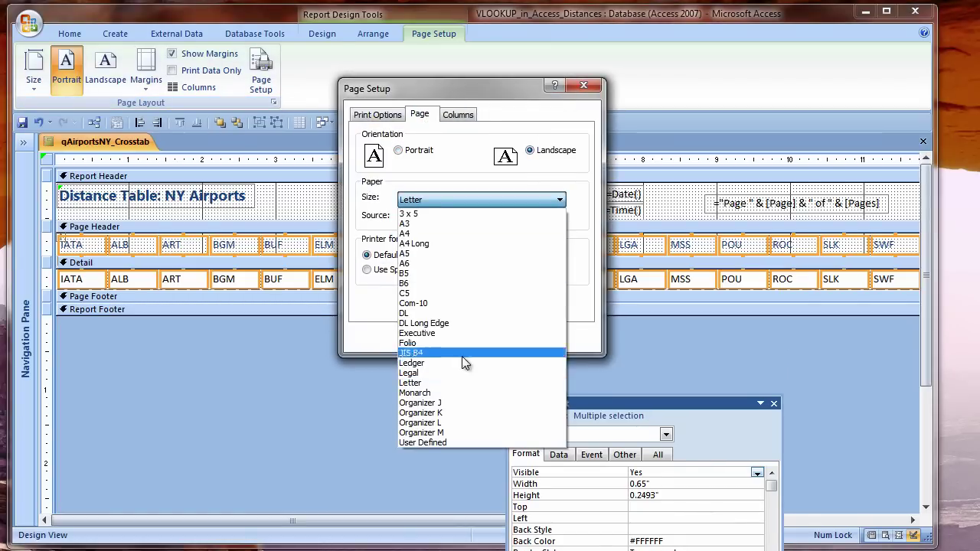
click(445, 373)
click(440, 339)
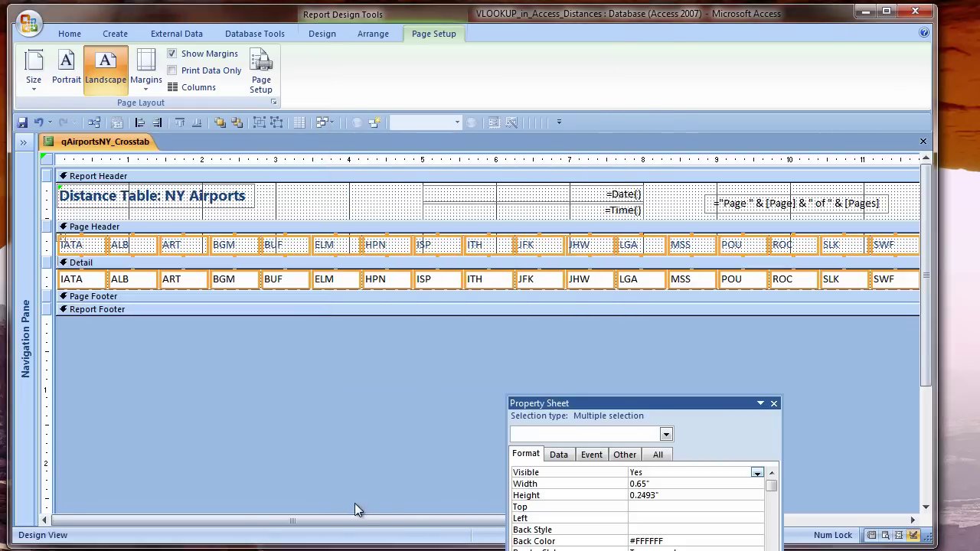
click(816, 521)
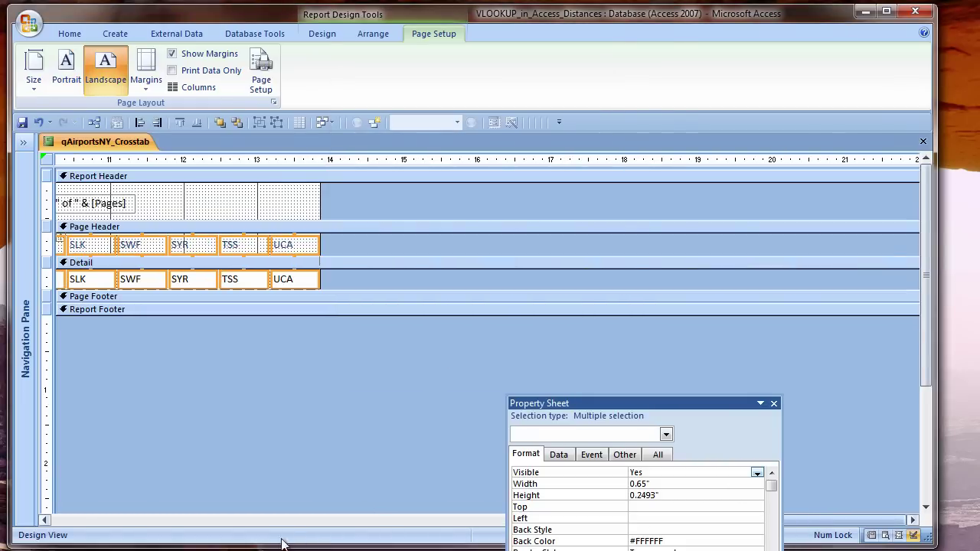
Remove the column controls from their layout, left-align them and nudge them slightly left
click(75, 521)
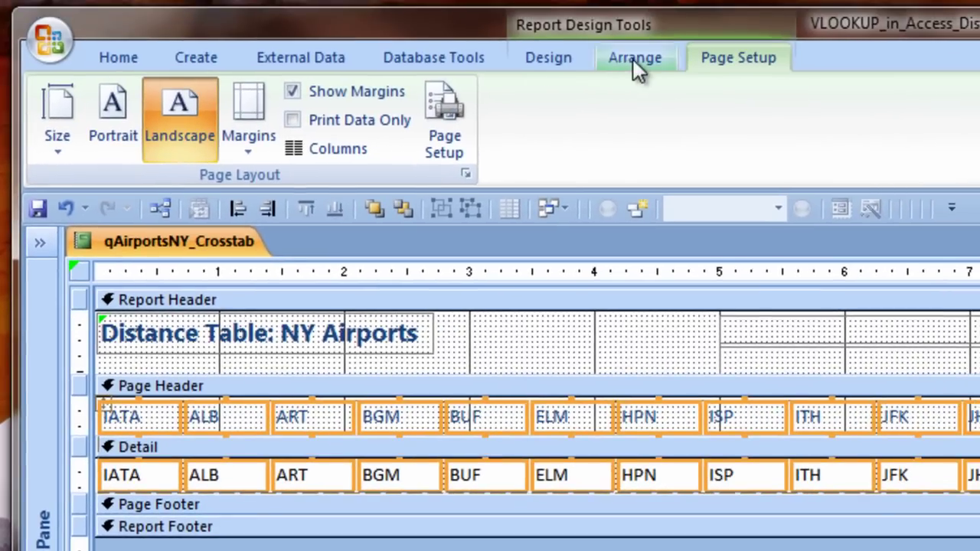
click(635, 59)
click(292, 110)
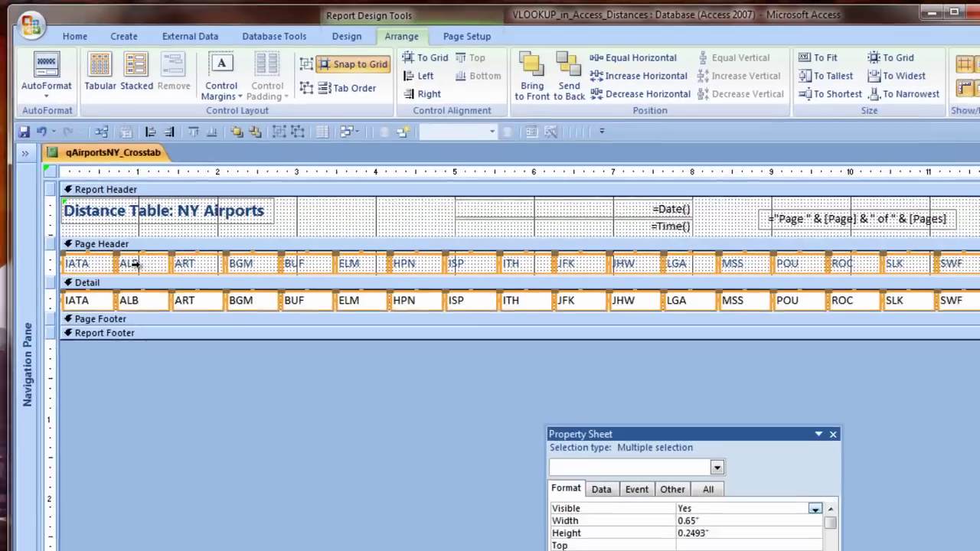
right_click(211, 419)
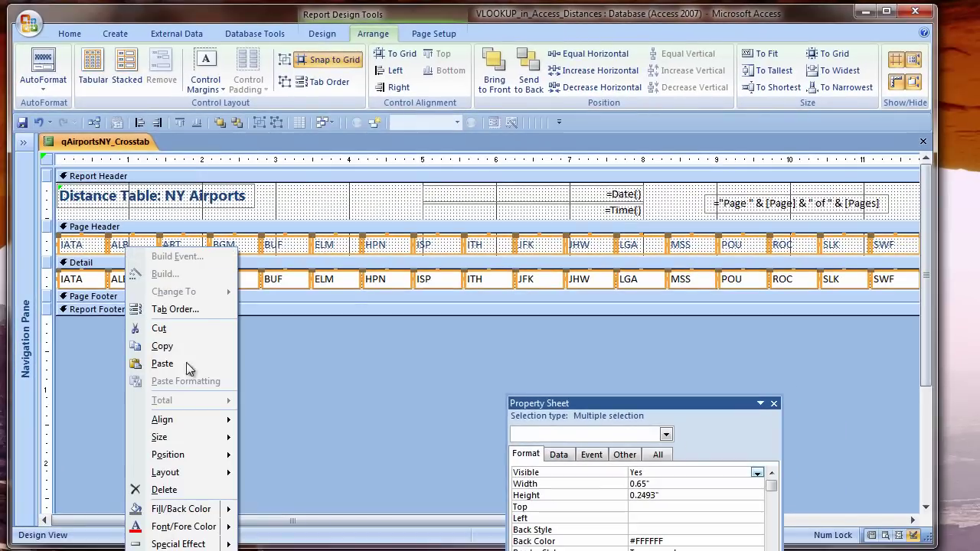
mouse_move(209, 426)
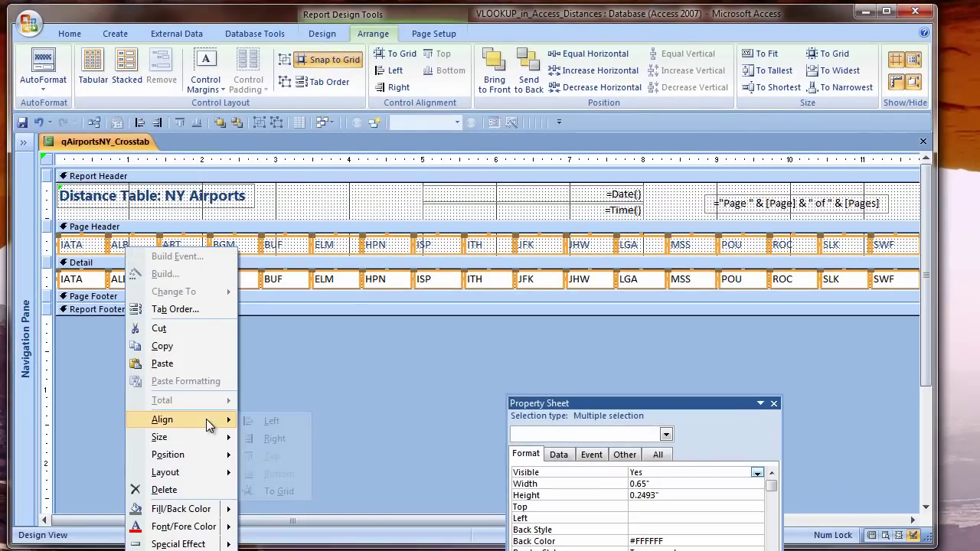
click(287, 417)
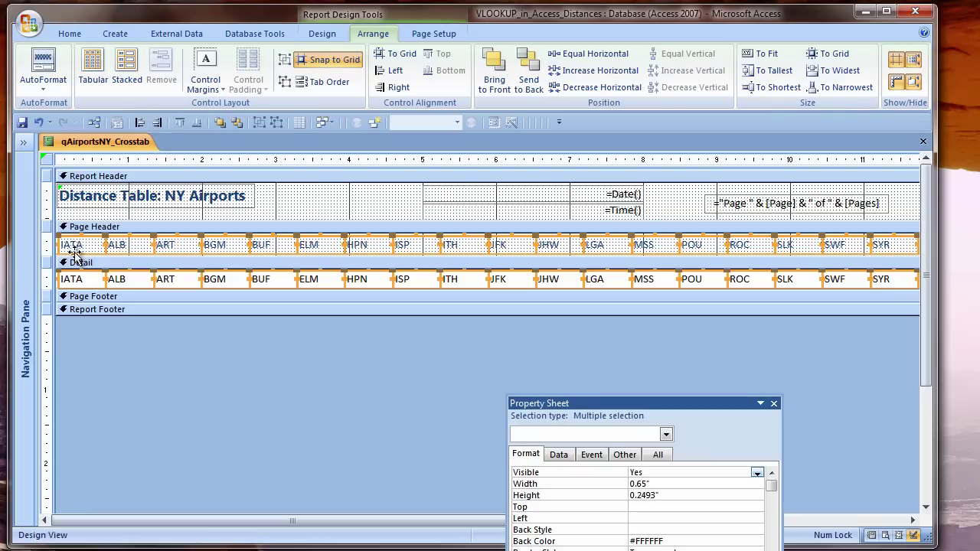
drag(74, 252, 71, 251)
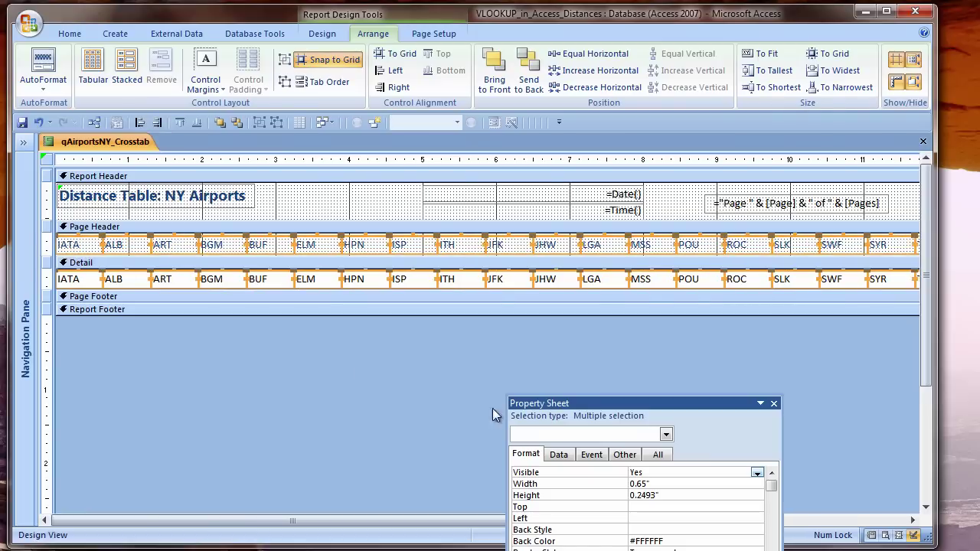
Set the report width to 13 inches, move the Property Sheet aside, and select all heading and detail boxes
click(848, 520)
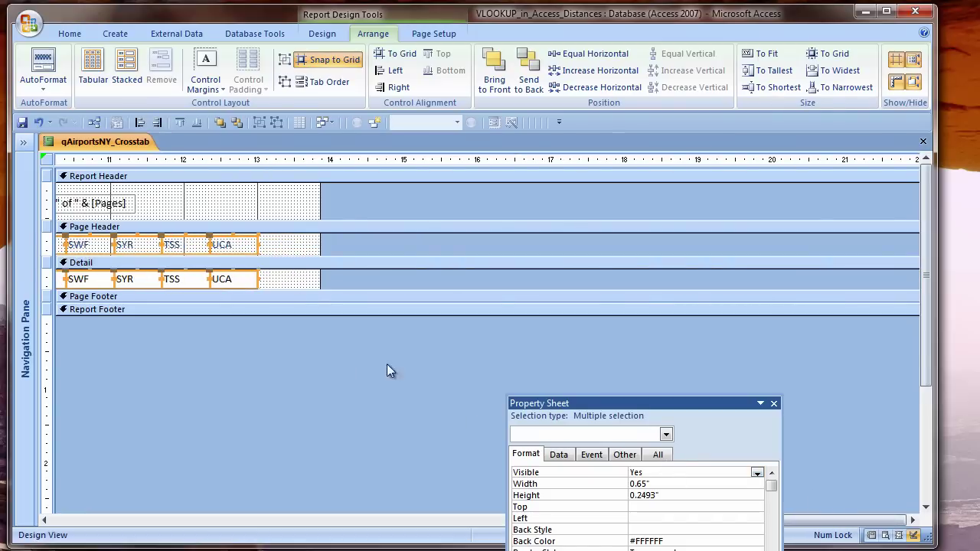
click(46, 159)
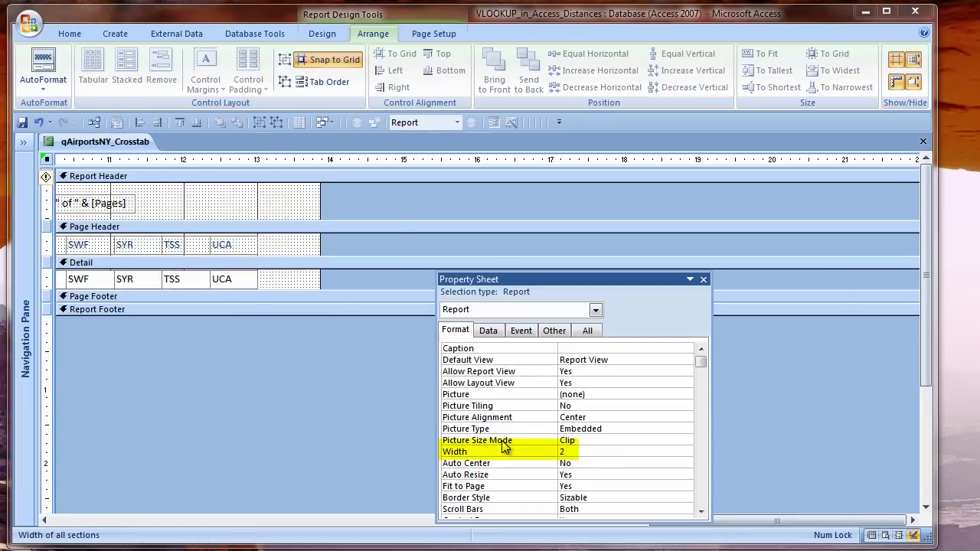
key(Return)
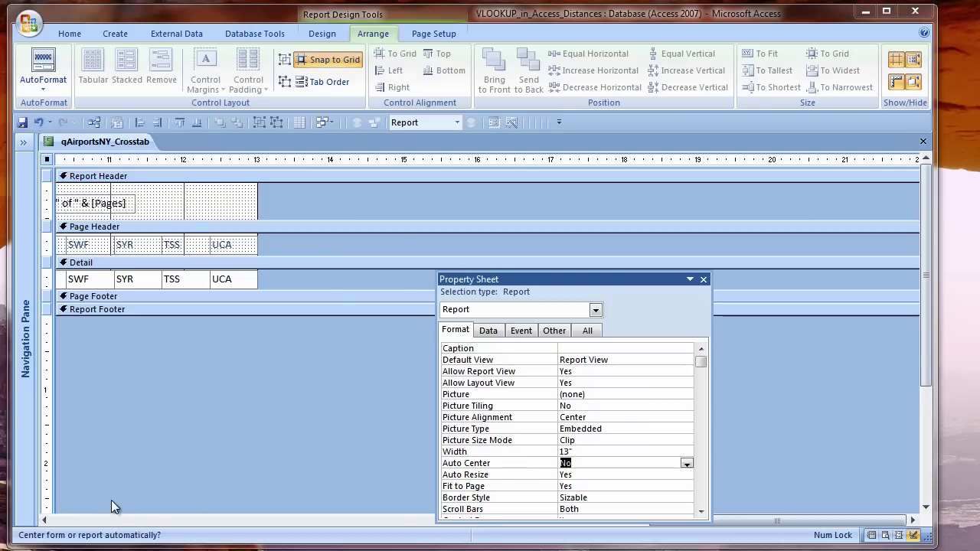
click(64, 523)
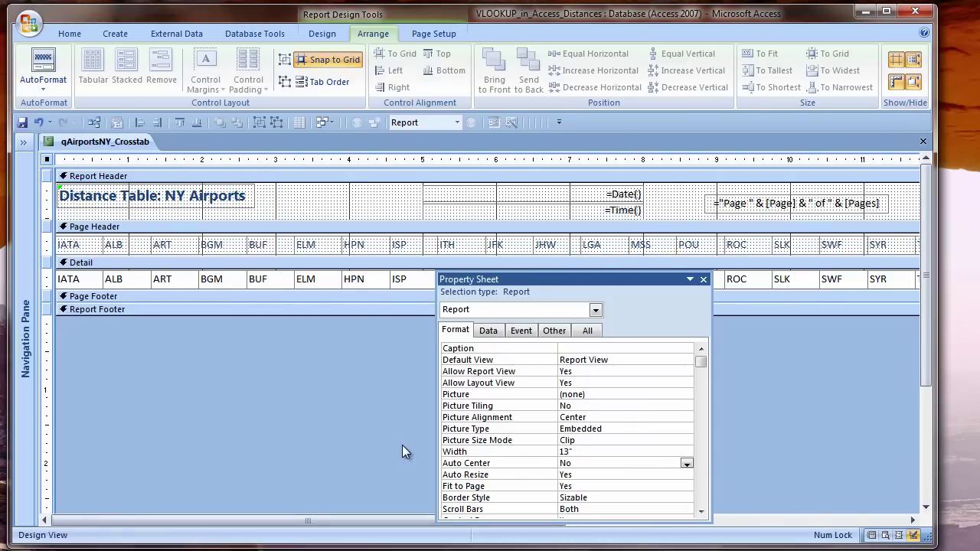
drag(537, 280, 569, 292)
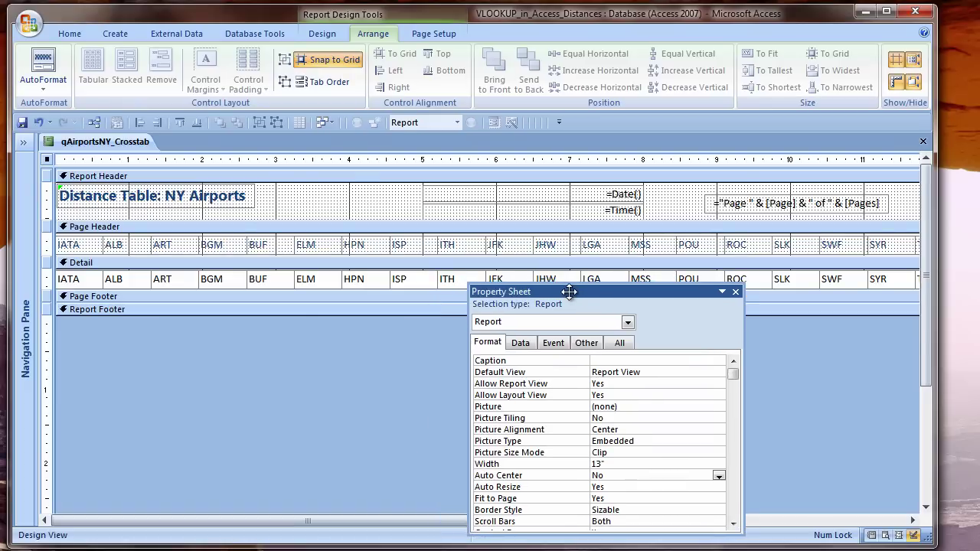
drag(122, 330, 775, 244)
Right-align the selected headings and values, and bold the headings and the IATA value
click(69, 35)
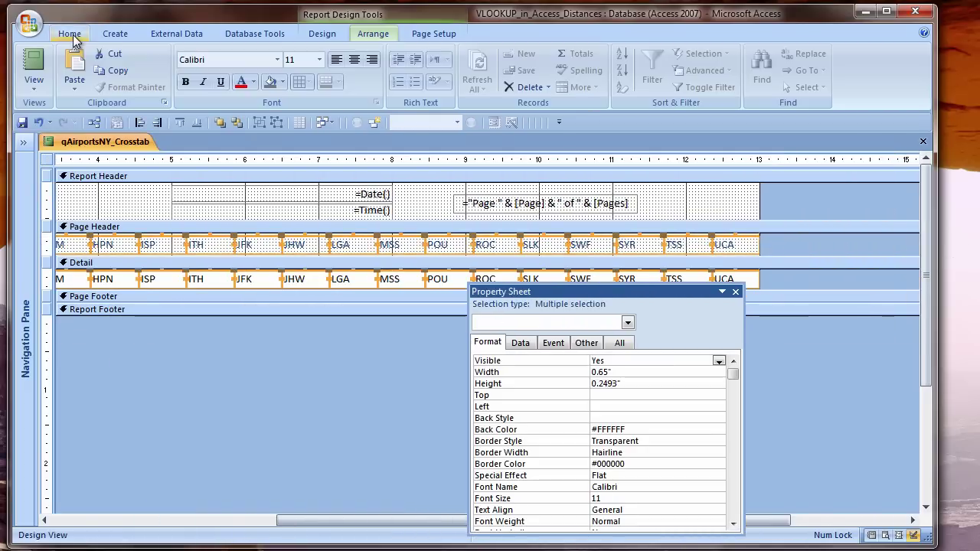
click(372, 59)
click(184, 82)
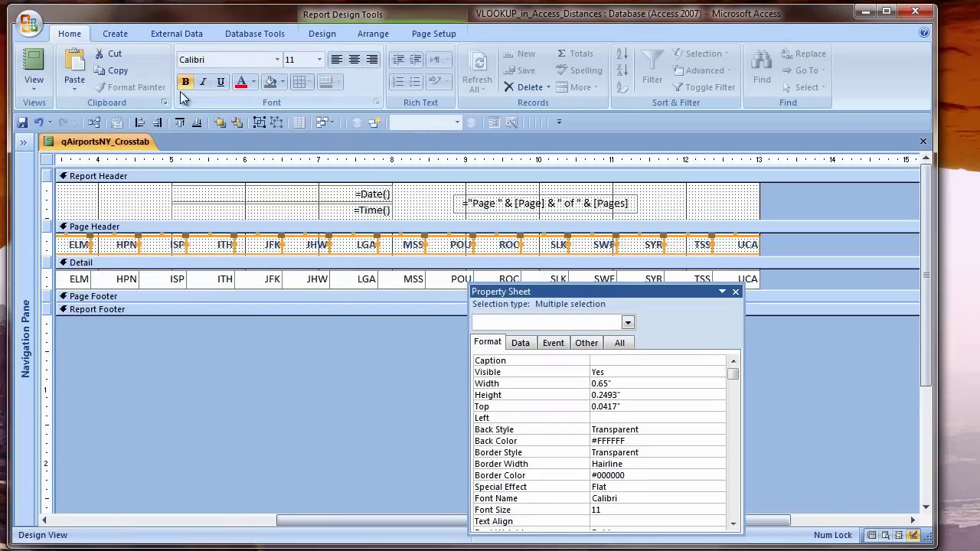
drag(284, 520, 30, 519)
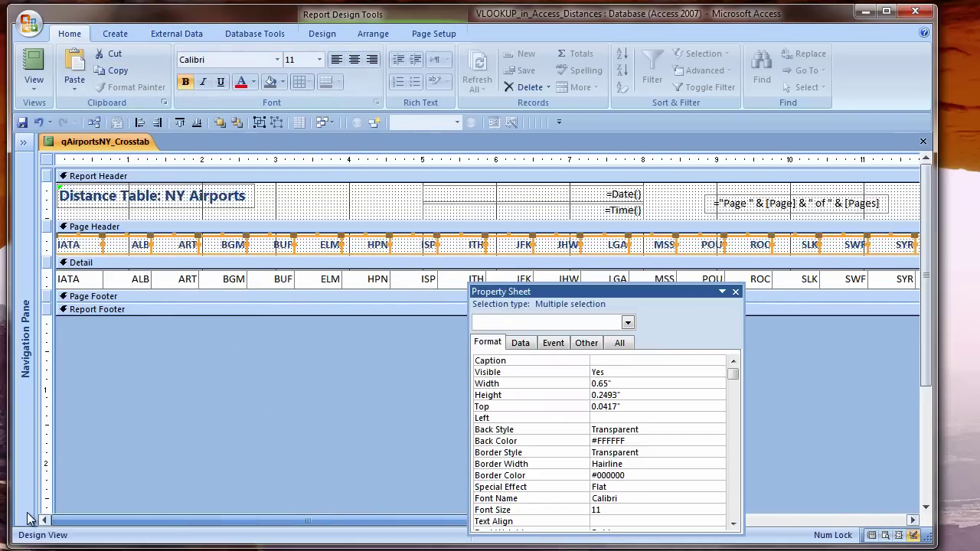
click(69, 279)
click(184, 82)
Set the detail boxes' Top to 0 and shrink the Detail section to fit them
click(51, 278)
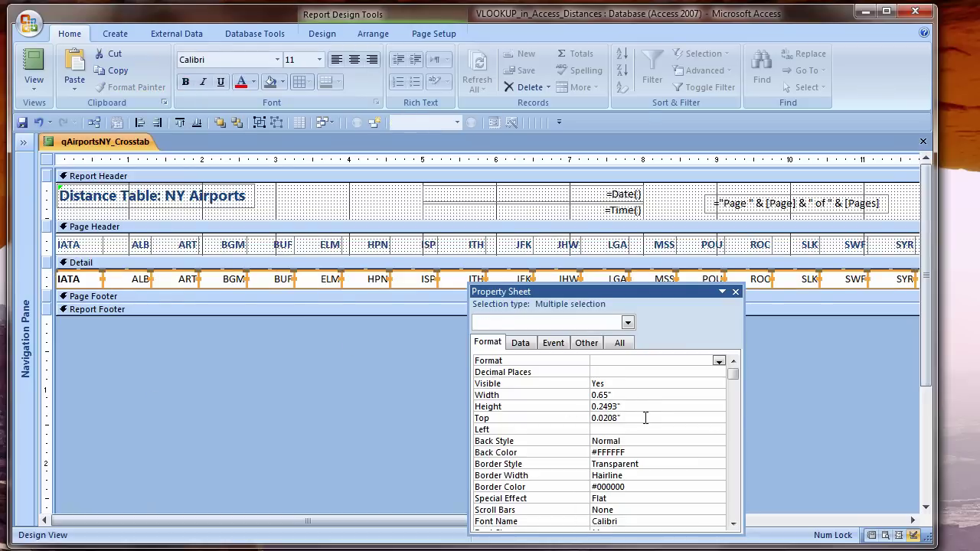
click(543, 417)
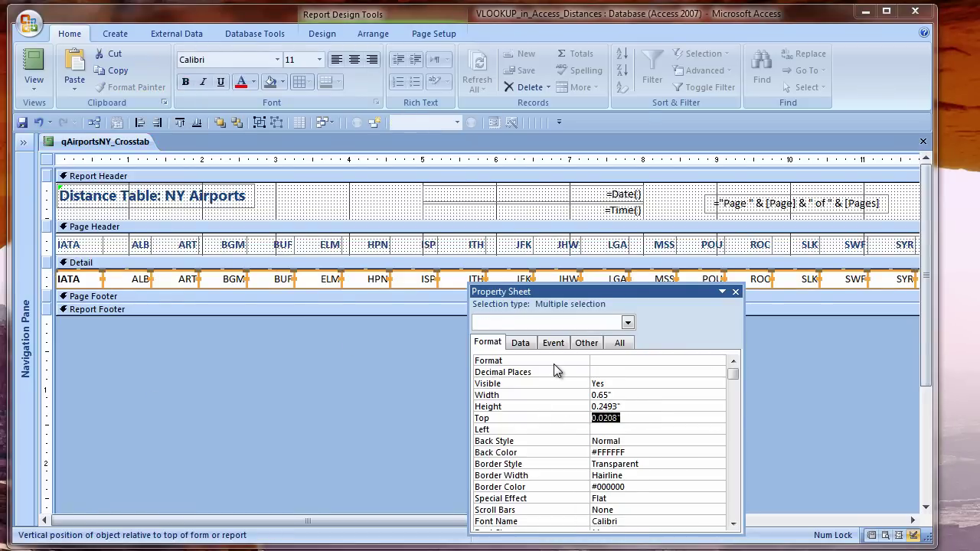
text(0)
key(Return)
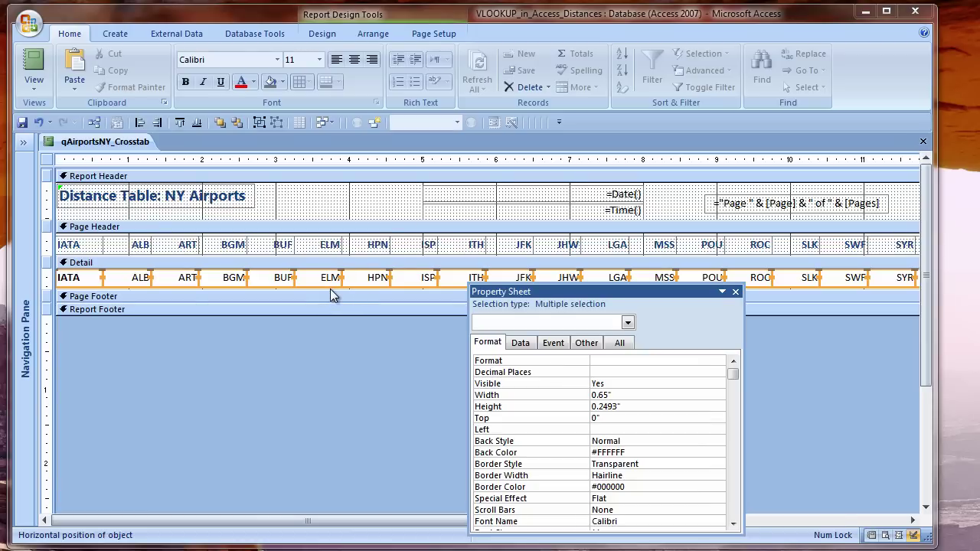
click(330, 289)
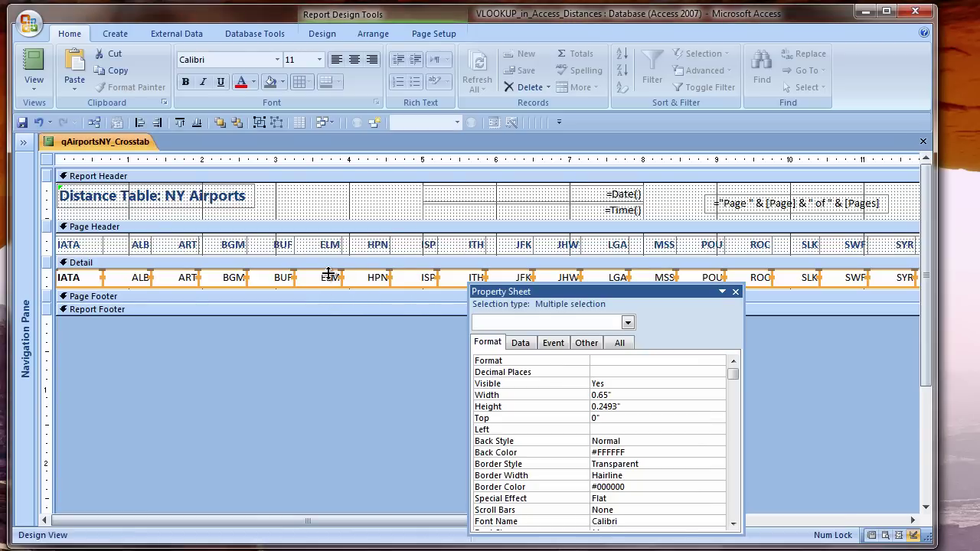
drag(327, 273, 328, 270)
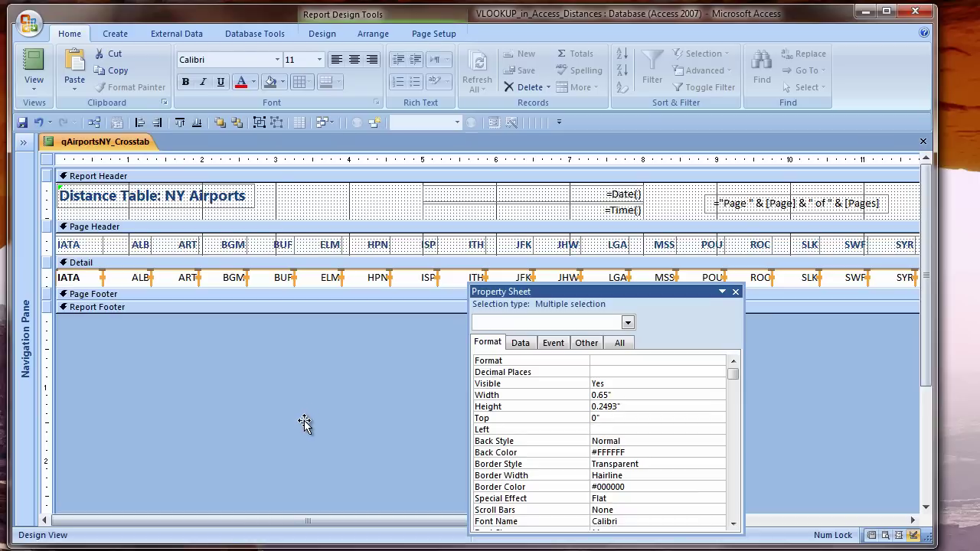
Add a text box to the report header, delete its label and make it narrow
click(323, 34)
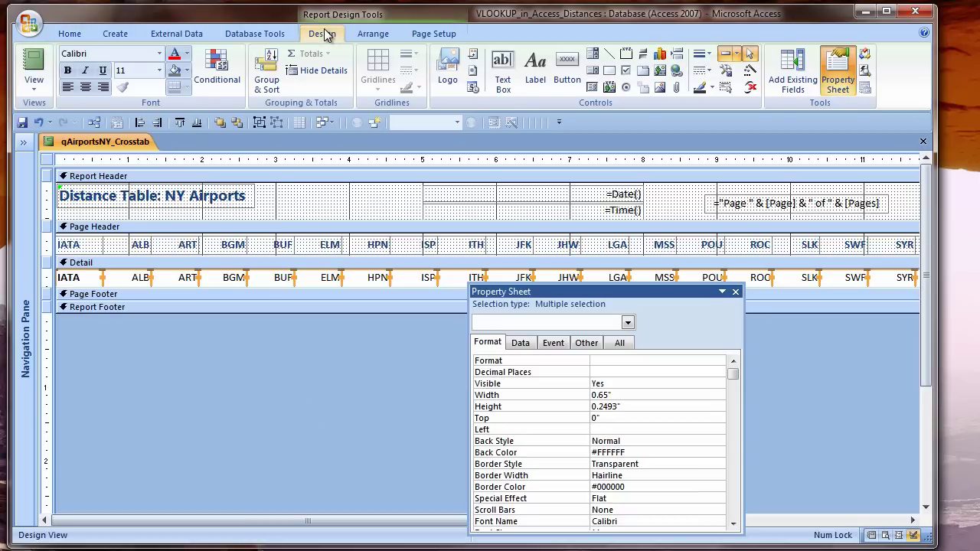
click(502, 69)
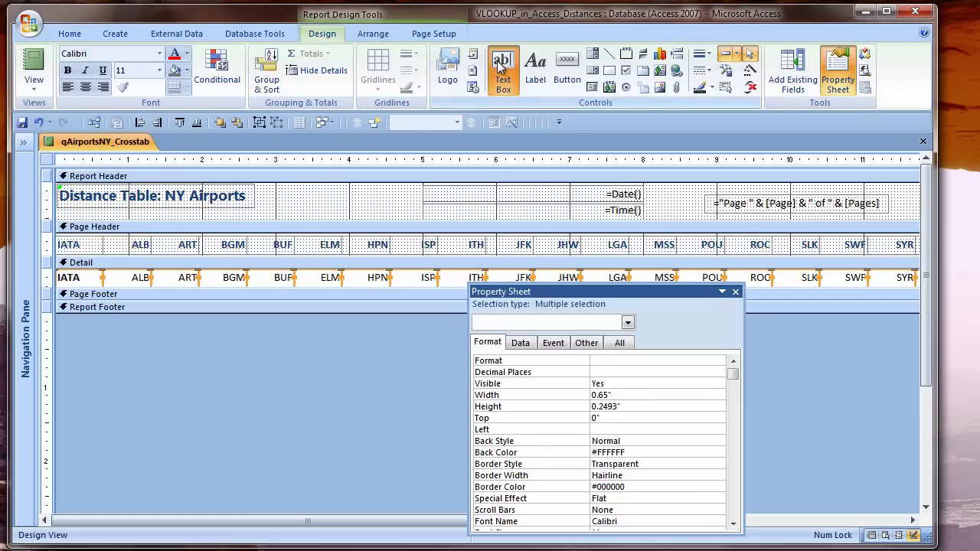
click(350, 192)
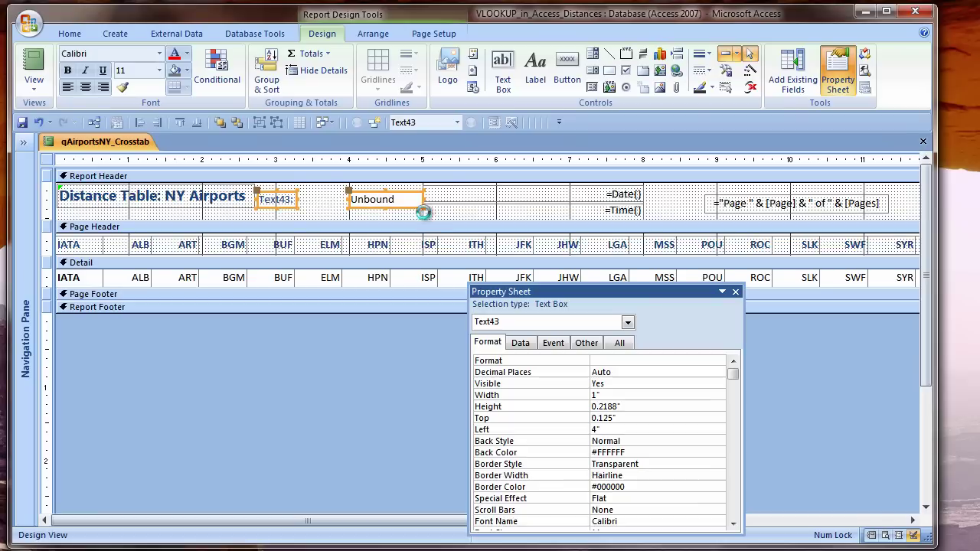
key(Delete)
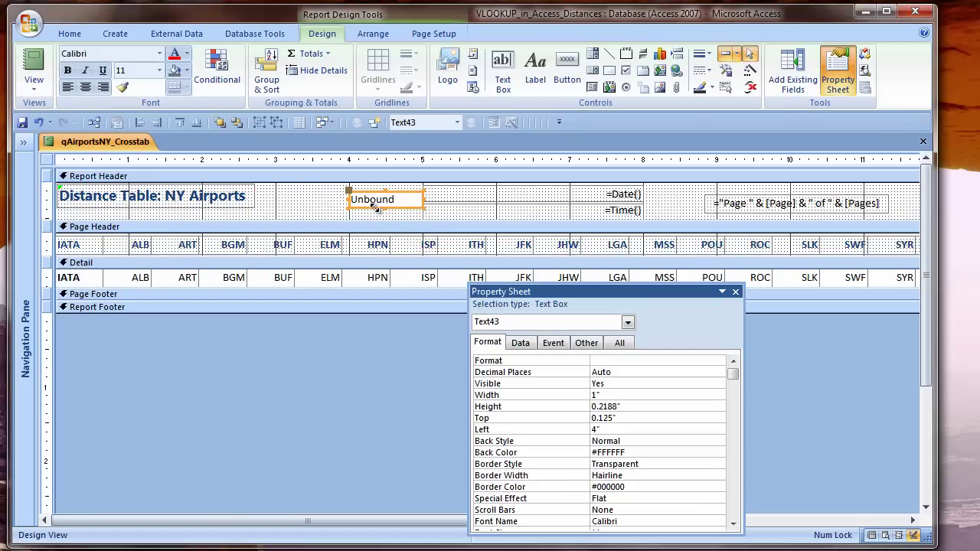
drag(376, 207, 374, 208)
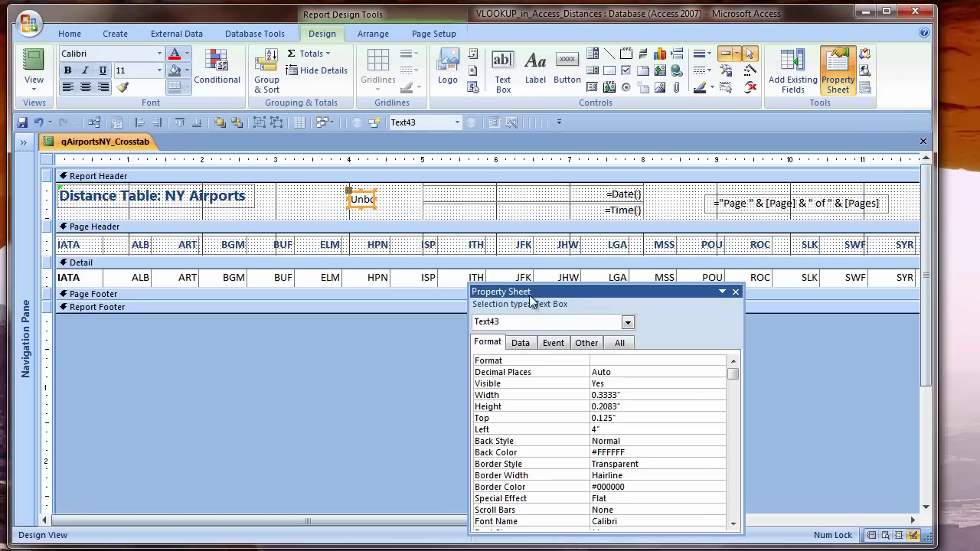
Name the box RowCounter with Control Source =1 and Running Sum Over All
click(588, 343)
click(563, 361)
text(Roqw)
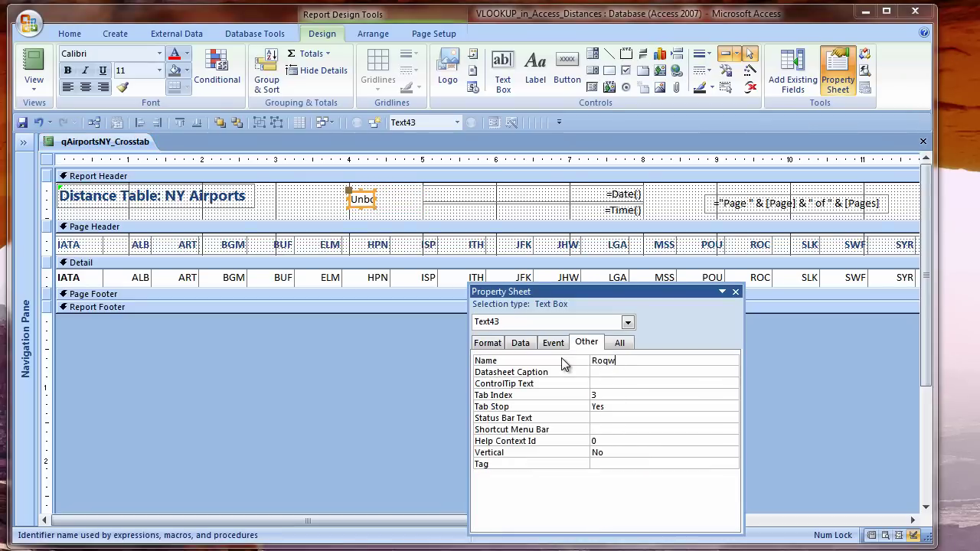
key(BackSpace)
key(BackSpace)
text(wCounter)
click(524, 344)
text(=1)
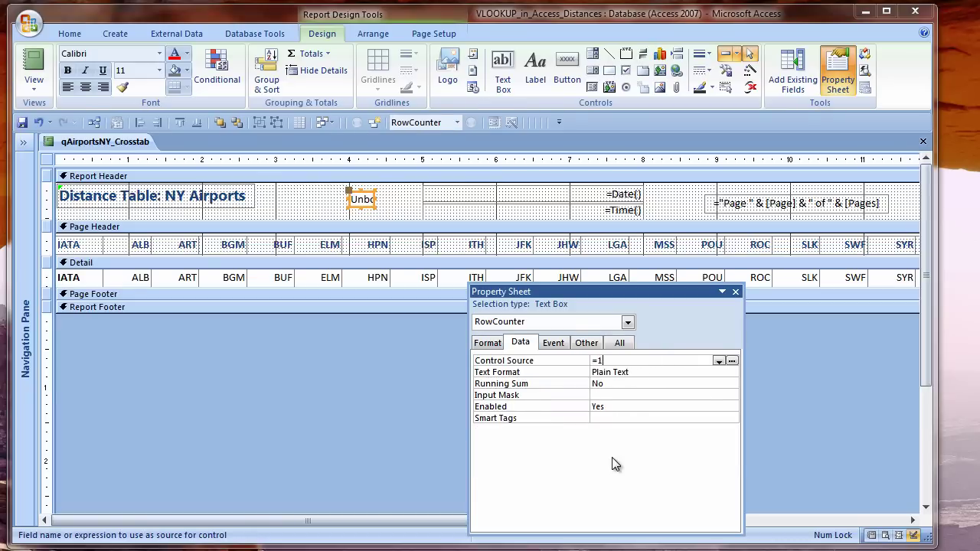
click(617, 383)
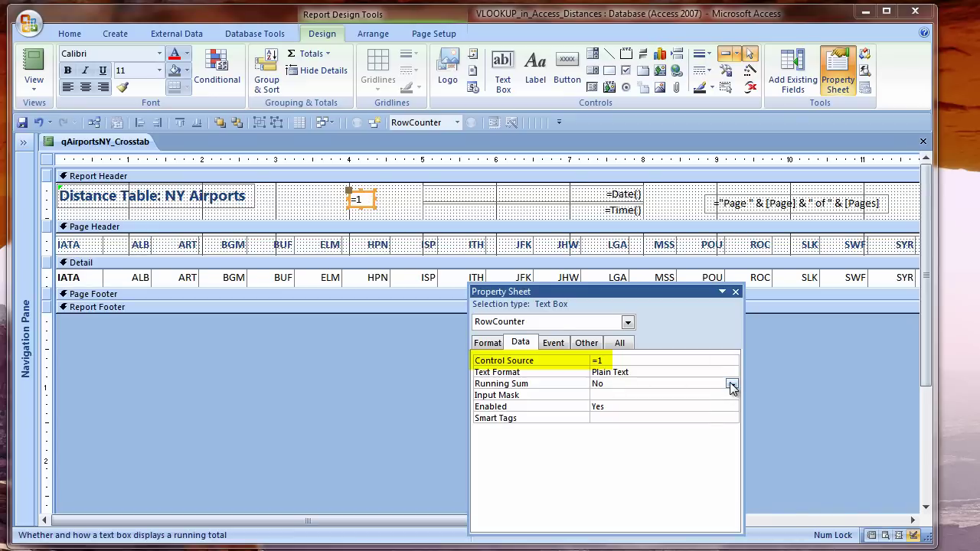
click(732, 384)
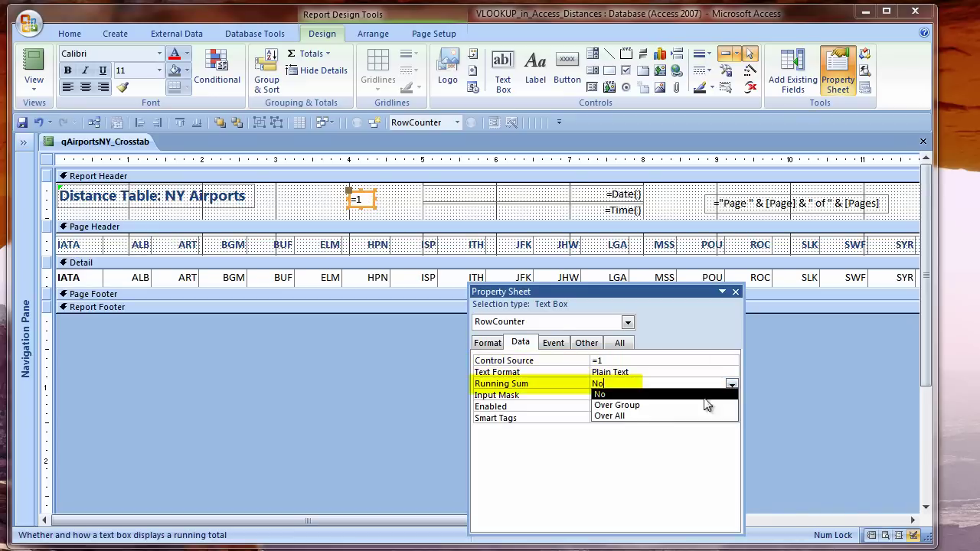
click(618, 417)
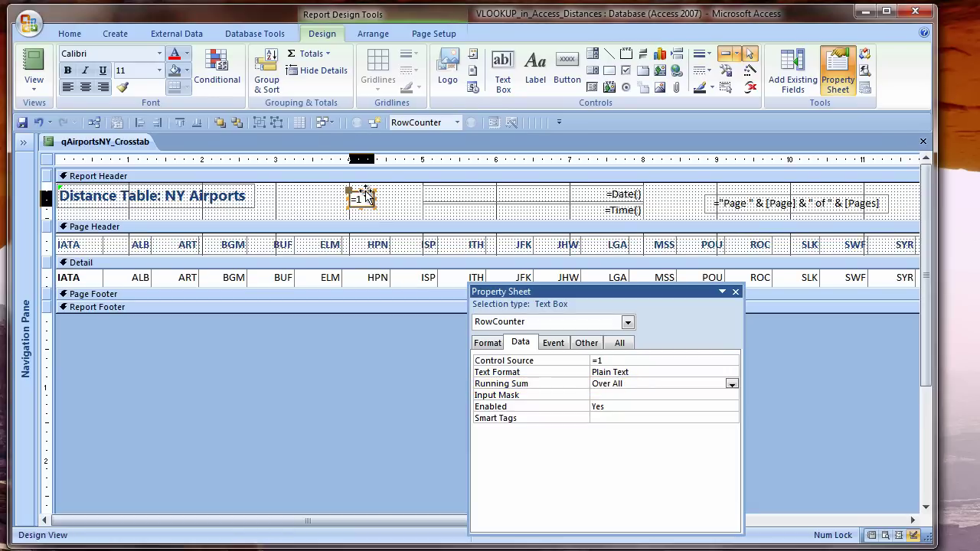
Move RowCounter beside IATA in the detail row, set Visible to No, and give it grey fill and a font colour
drag(366, 195, 104, 269)
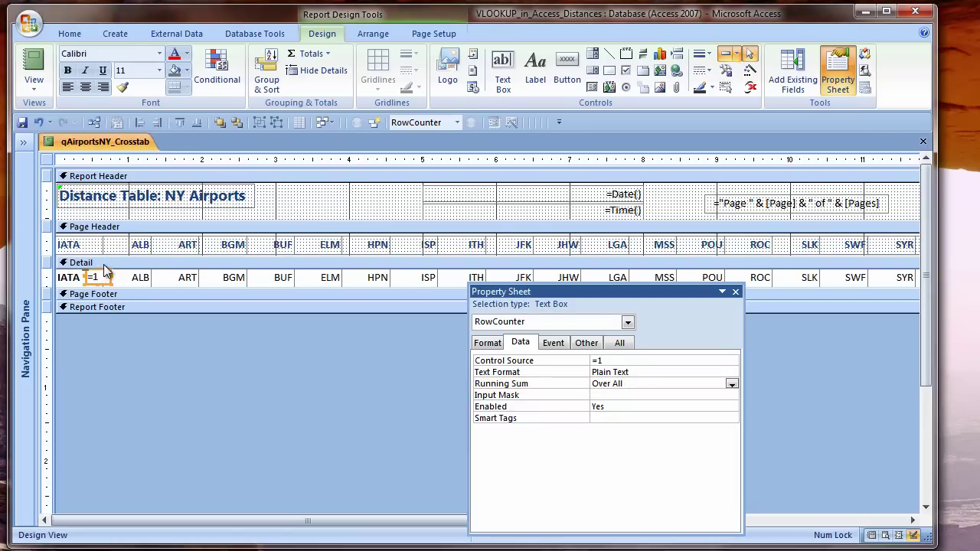
click(491, 345)
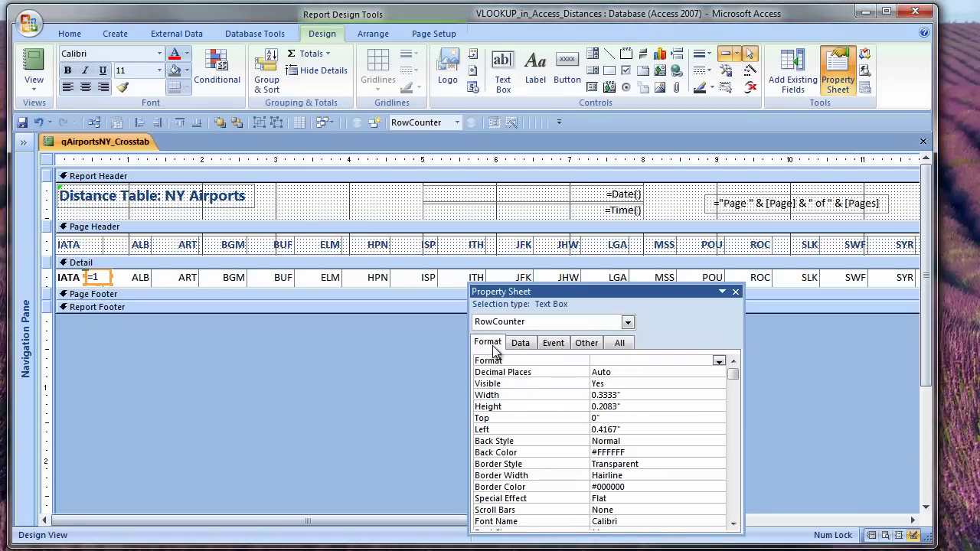
double_click(624, 384)
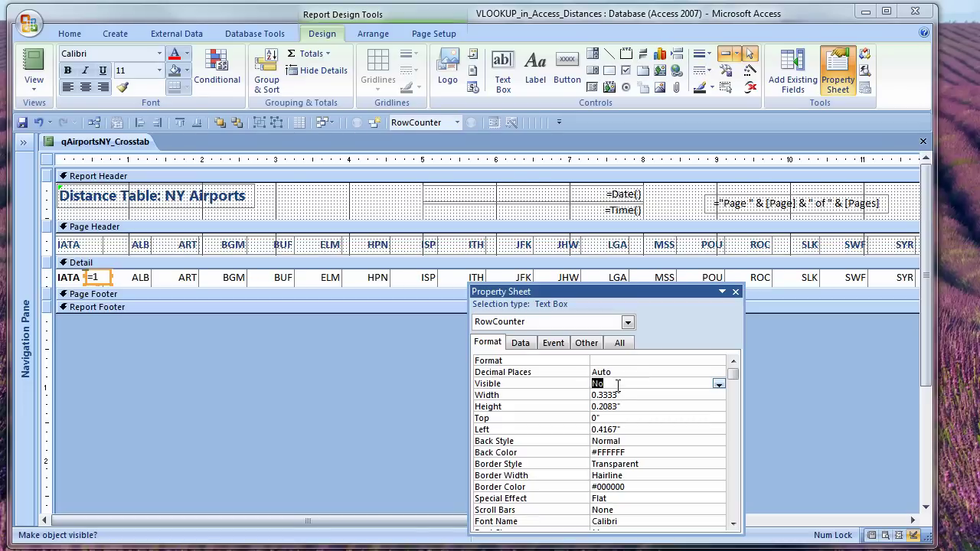
click(175, 70)
click(187, 53)
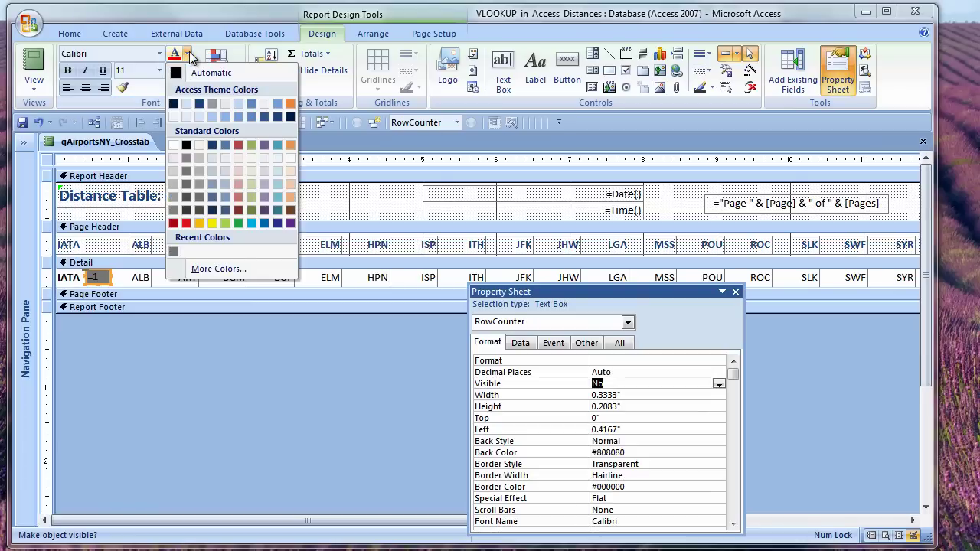
click(293, 175)
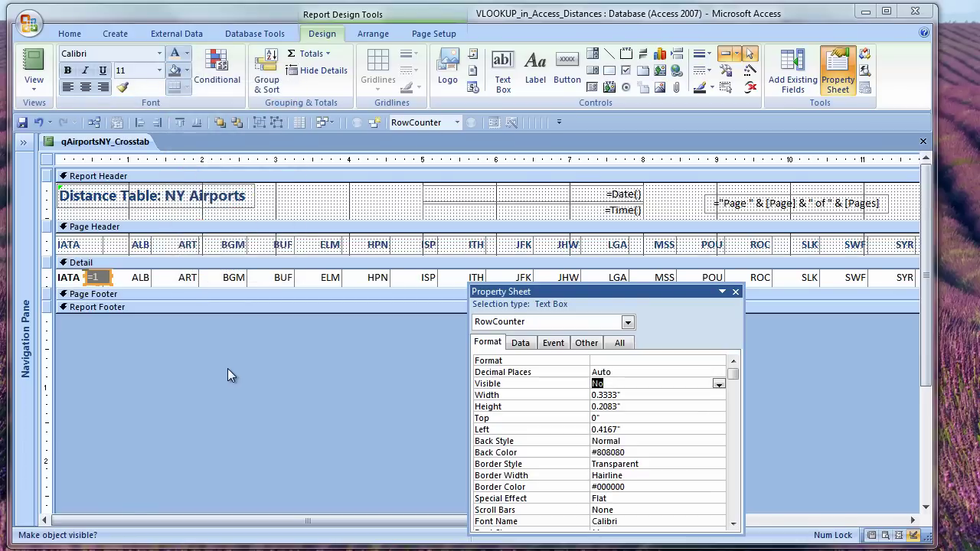
Save the report as rpt_DistanceTable_Airports_NY
right_click(134, 142)
click(161, 150)
text(rpt_DistanceTable_Airports_NY)
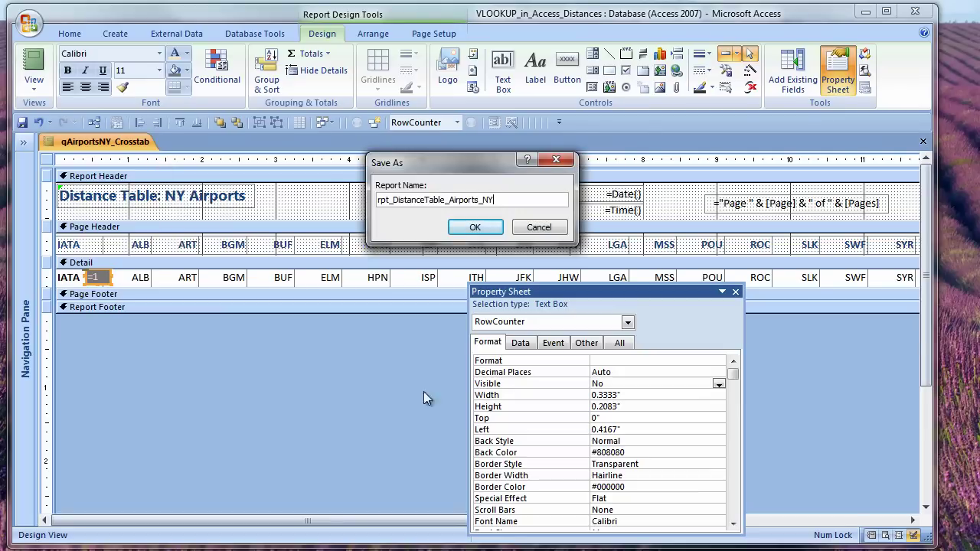
key(Return)
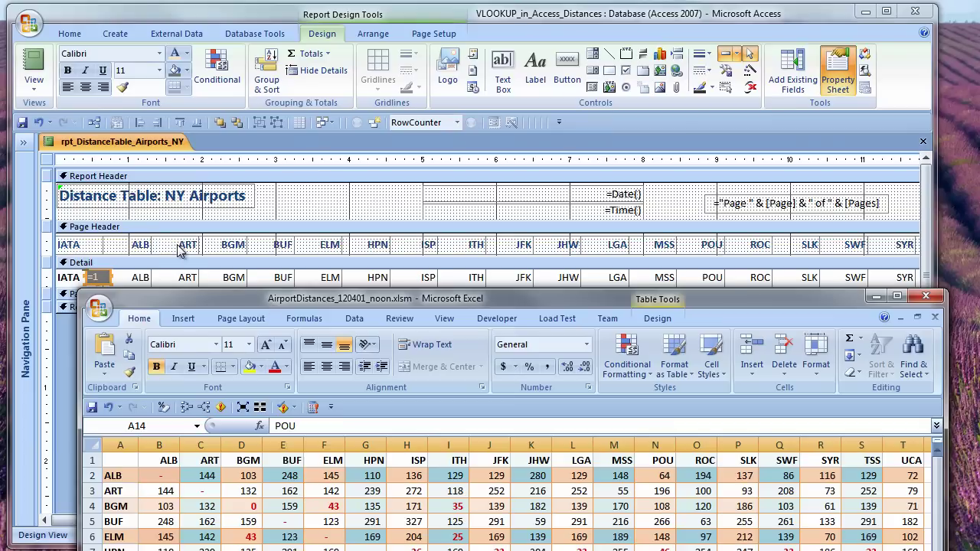
Select the alternate column headings and tint them with a light background fill
shift+click(176, 244)
shift+click(272, 245)
shift+click(367, 244)
shift+click(464, 244)
shift+click(559, 244)
shift+click(655, 244)
shift+click(760, 245)
shift+click(855, 244)
click(880, 521)
shift+click(197, 244)
click(77, 521)
click(186, 70)
click(291, 175)
Check the IATA box's background colour, leaving it unchanged, then switch to Excel to compare colours
click(68, 279)
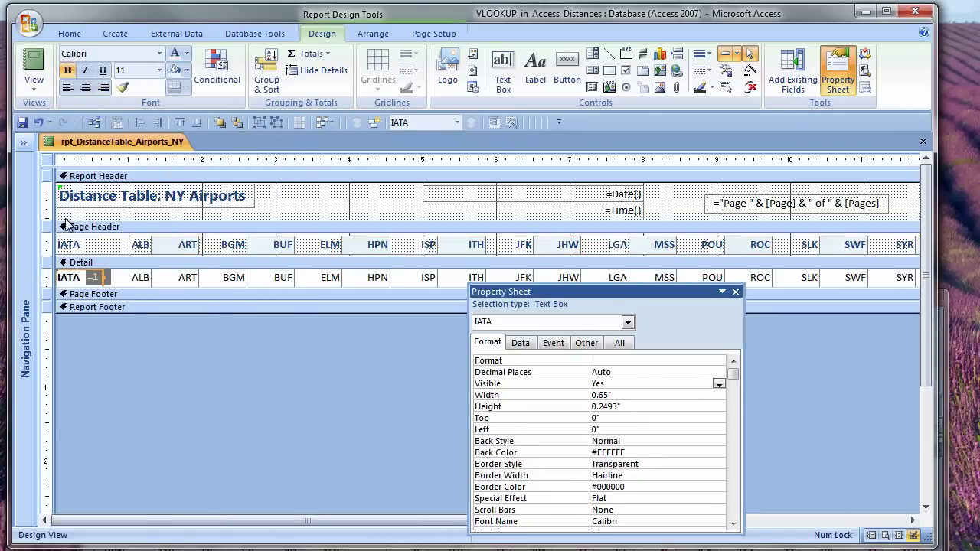
click(187, 70)
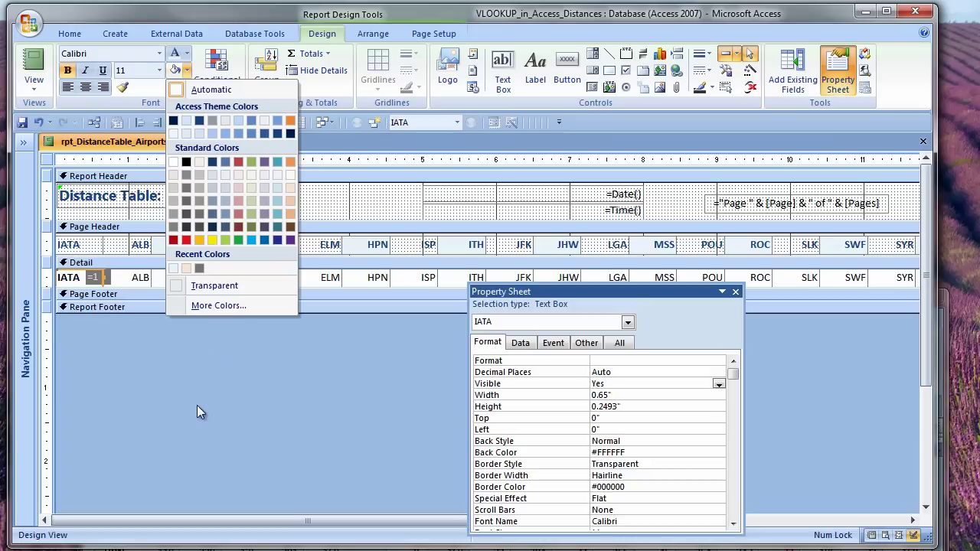
click(192, 383)
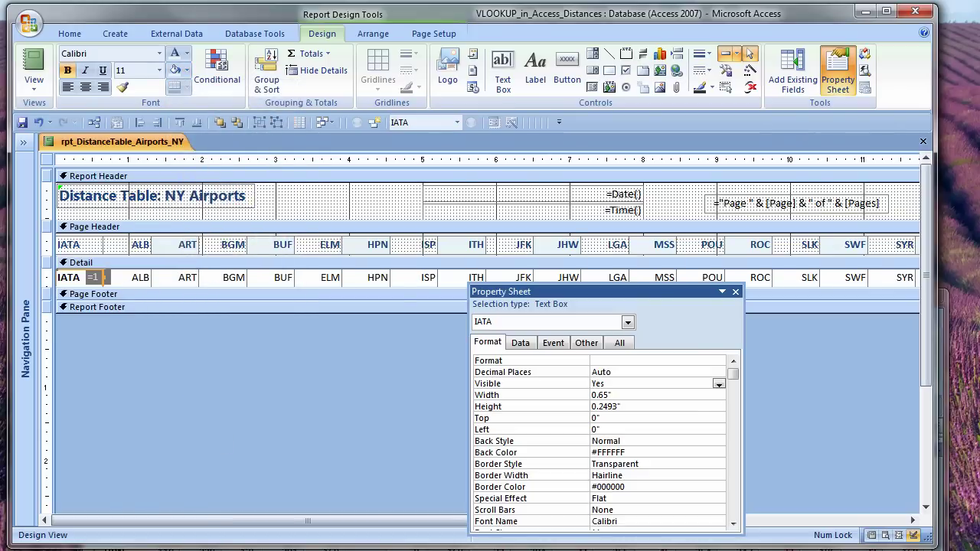
key(alt+Tab)
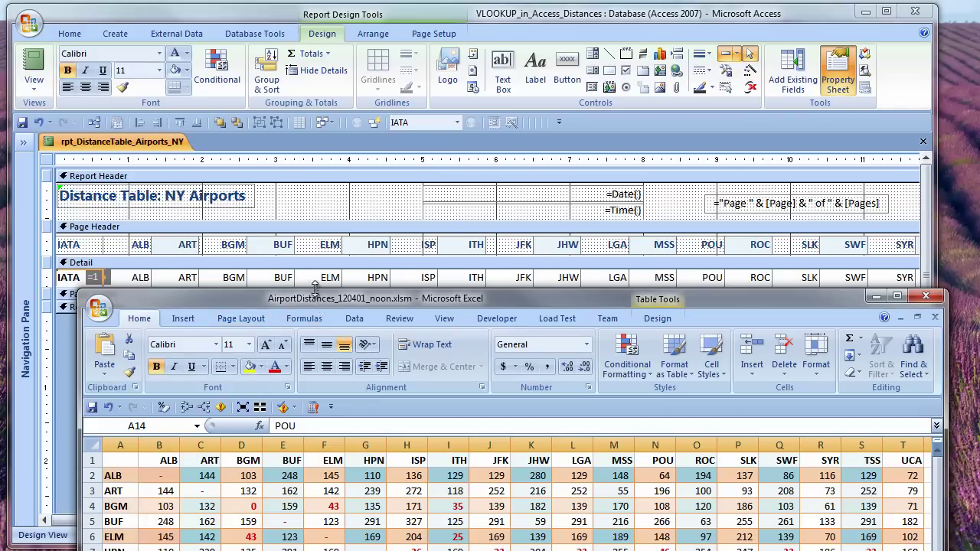
Select the Detail airport text boxes from ART to TSS and start entering 'Incl' as their Tag
click(108, 278)
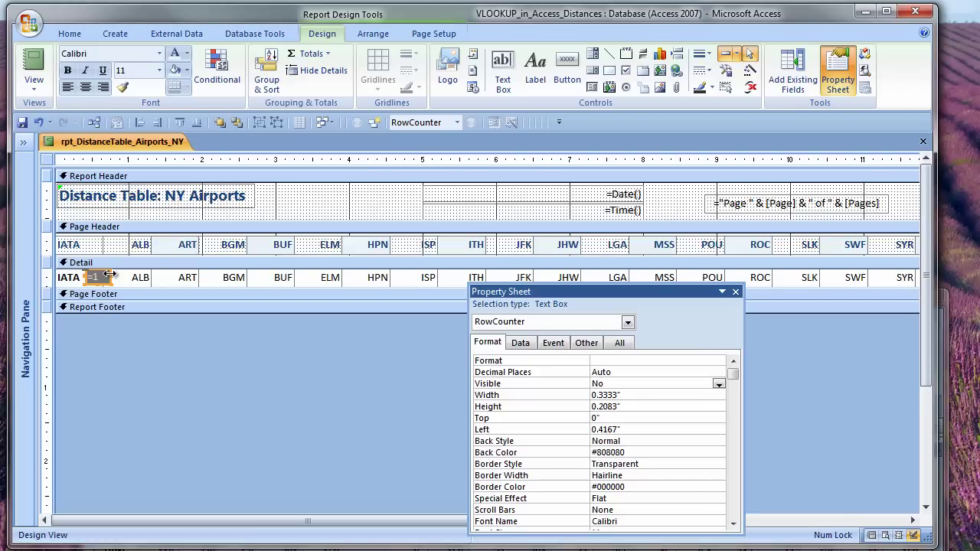
click(174, 281)
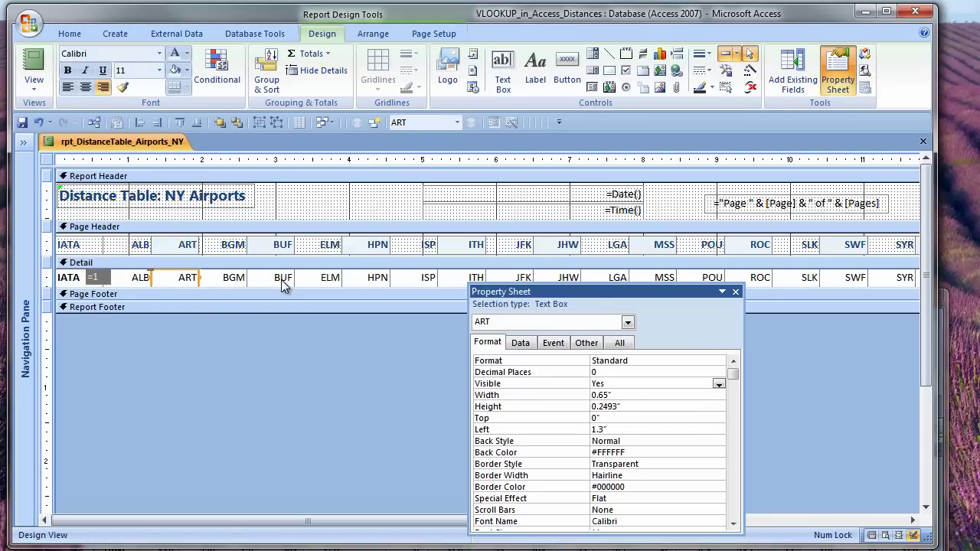
shift+click(281, 281)
shift+click(366, 281)
shift+click(464, 280)
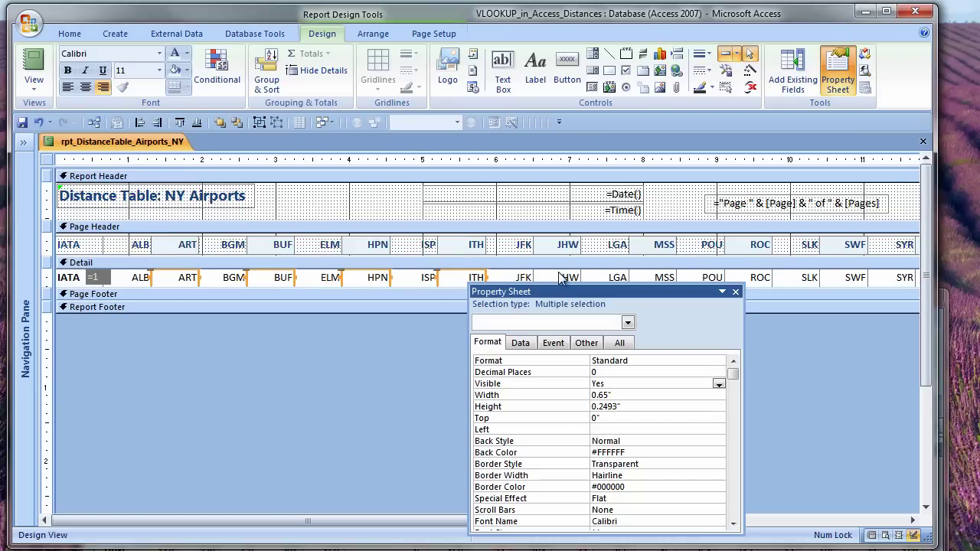
shift+click(561, 280)
shift+click(660, 280)
shift+click(755, 280)
shift+click(846, 281)
click(842, 521)
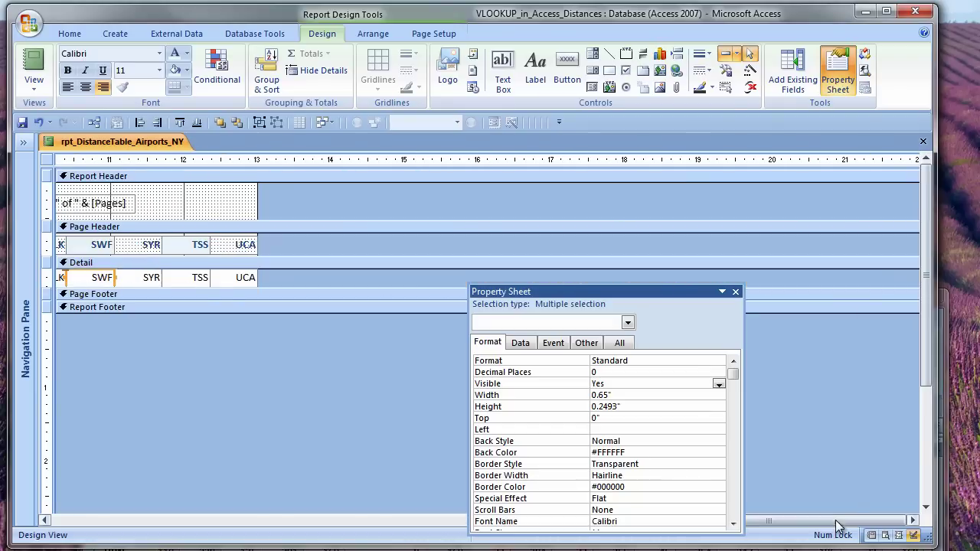
shift+click(192, 275)
click(586, 342)
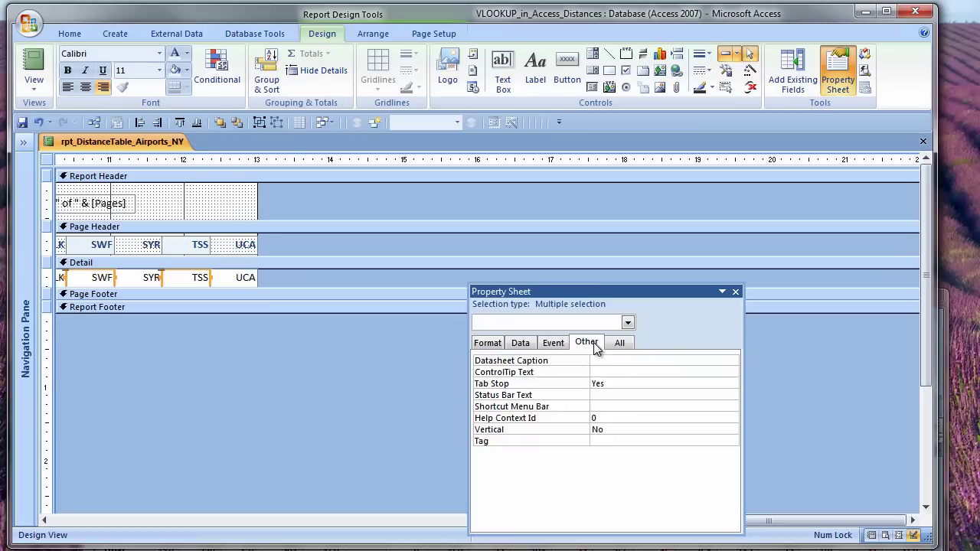
click(622, 443)
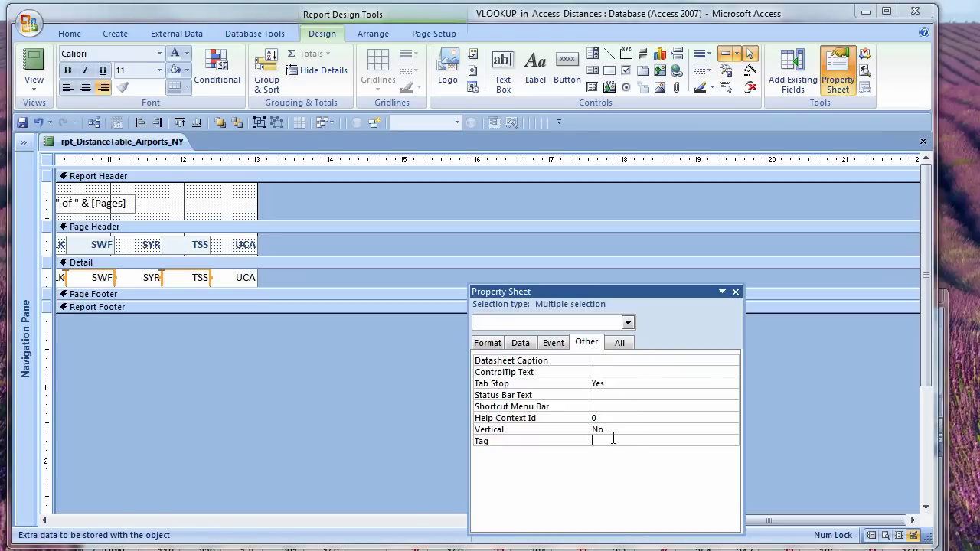
text(Incl)
Reselect all Detail airport text boxes, UCA through ART, and set their Tag to orange
click(240, 277)
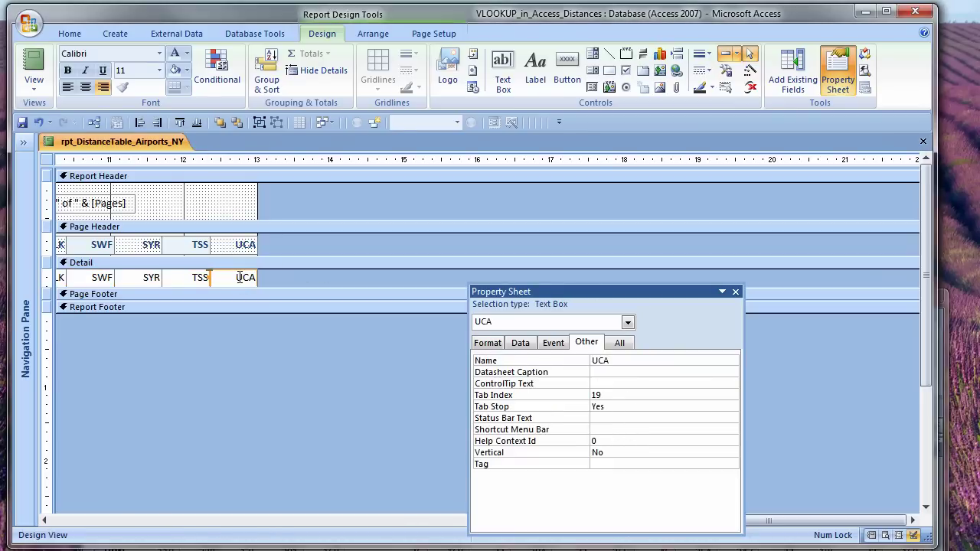
shift+click(143, 279)
click(134, 522)
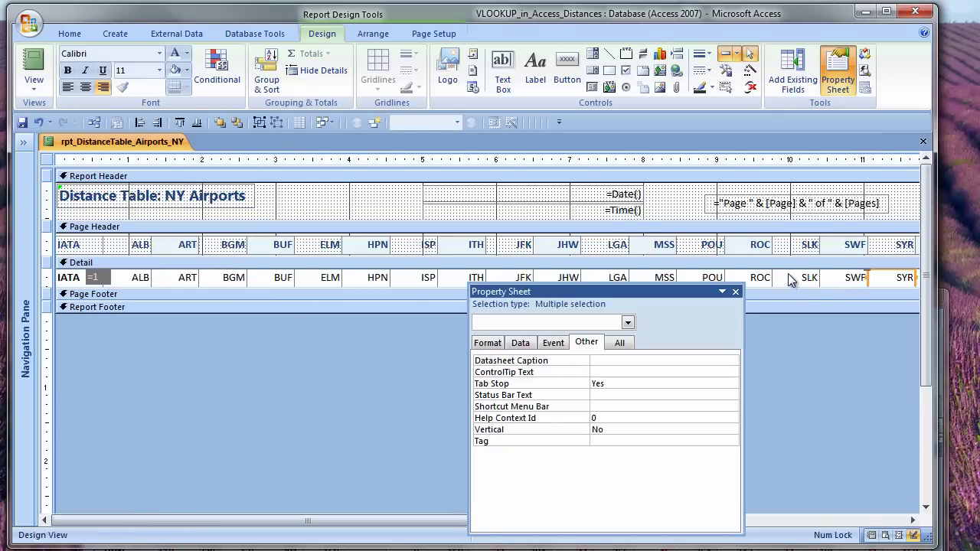
drag(780, 278, 543, 281)
drag(444, 280, 72, 279)
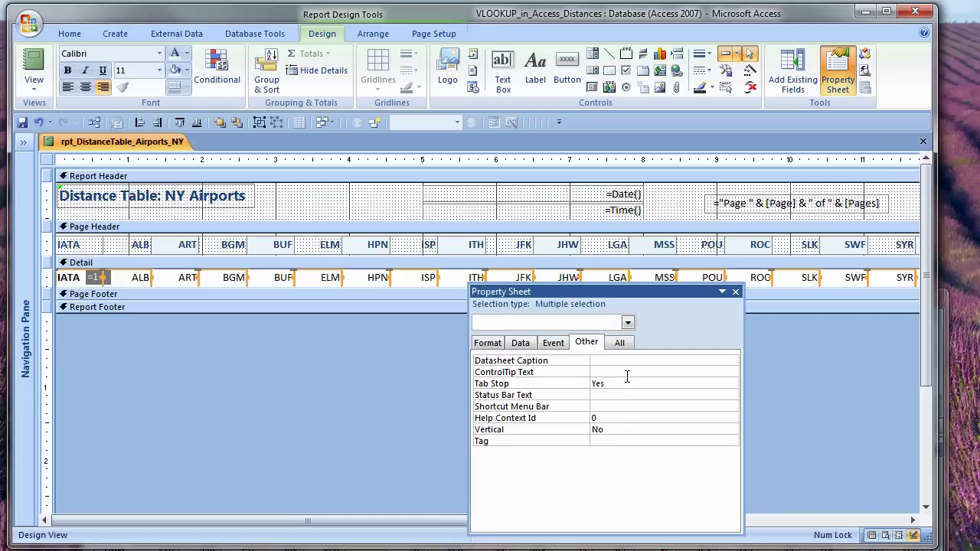
click(609, 442)
text(orange)
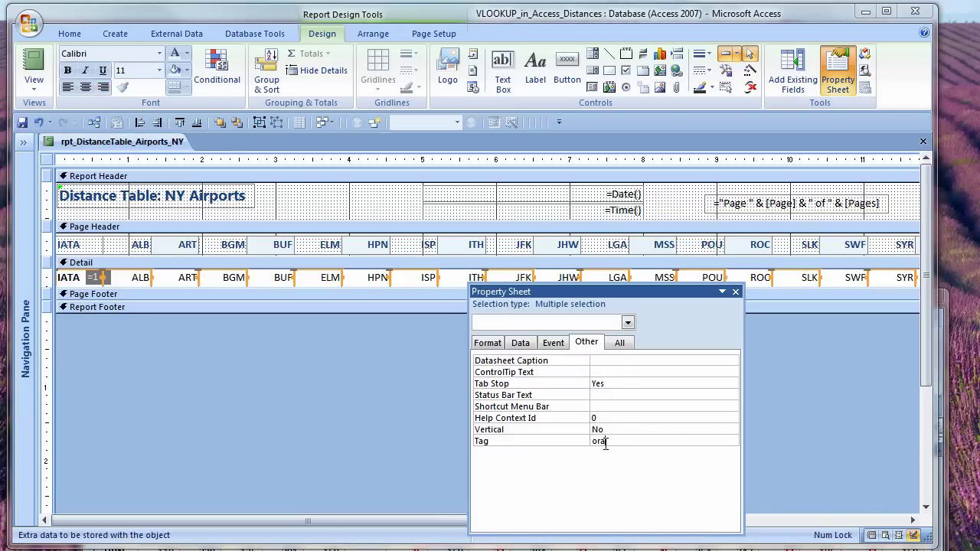
double_click(605, 441)
Create a Code Builder procedure for the Detail section's On Format event
click(306, 270)
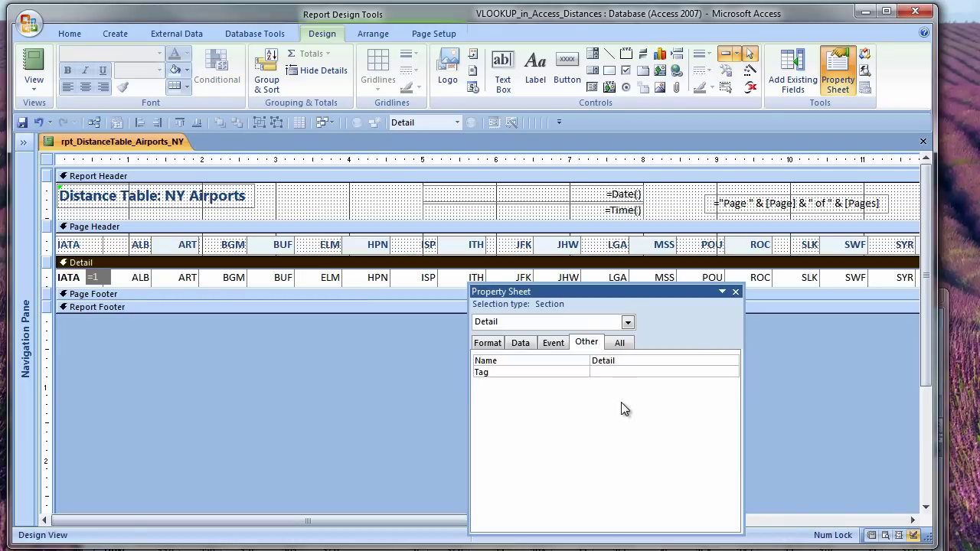
click(552, 343)
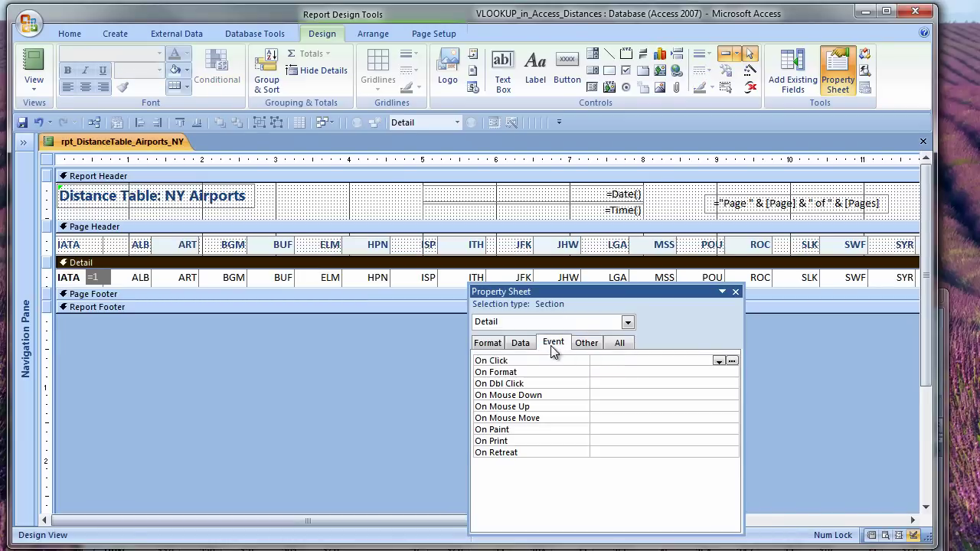
click(605, 373)
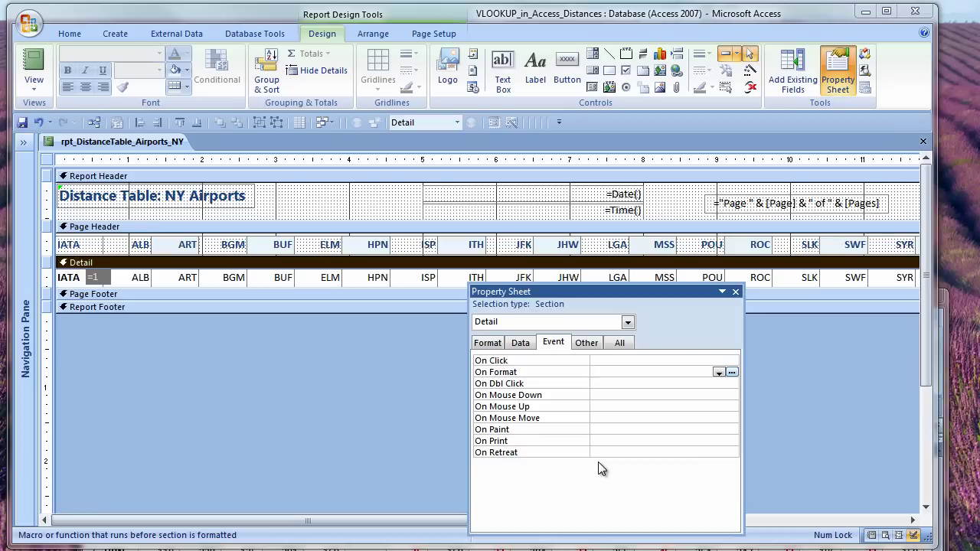
click(732, 373)
double_click(433, 166)
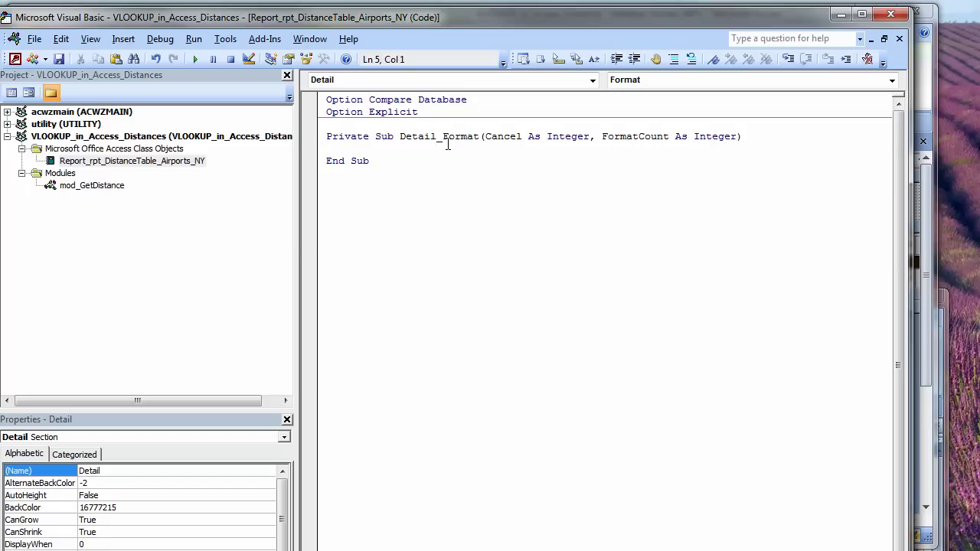
Add a dated comment line and declare ctl As Control
text('120401 Crystal)
key(Return)
text(dim ctl as control)
key(Return)
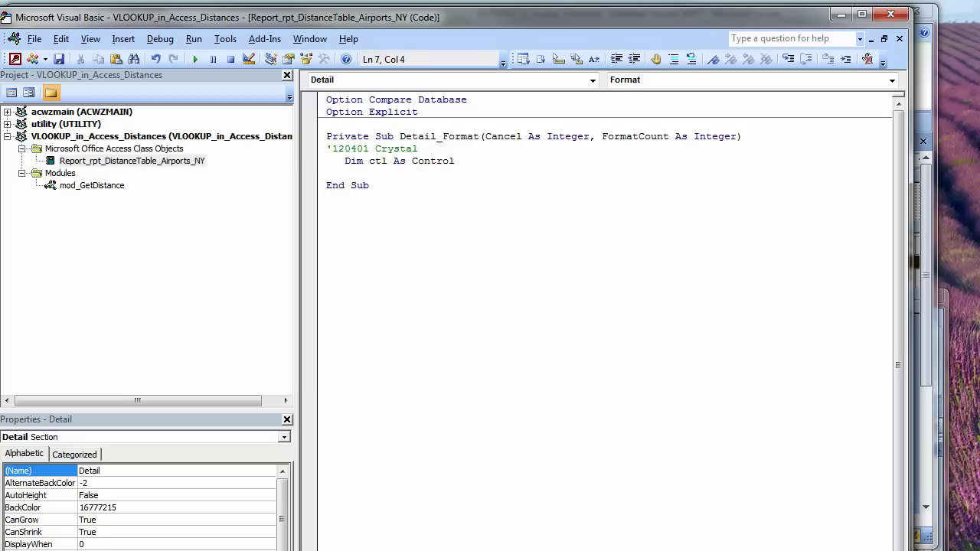
Write Select Case True with Case Me.RowCounter Mod 2 = 0 'white, and begin For Each ctl In Me.Detail.Controls
key(Return)
text(select case)
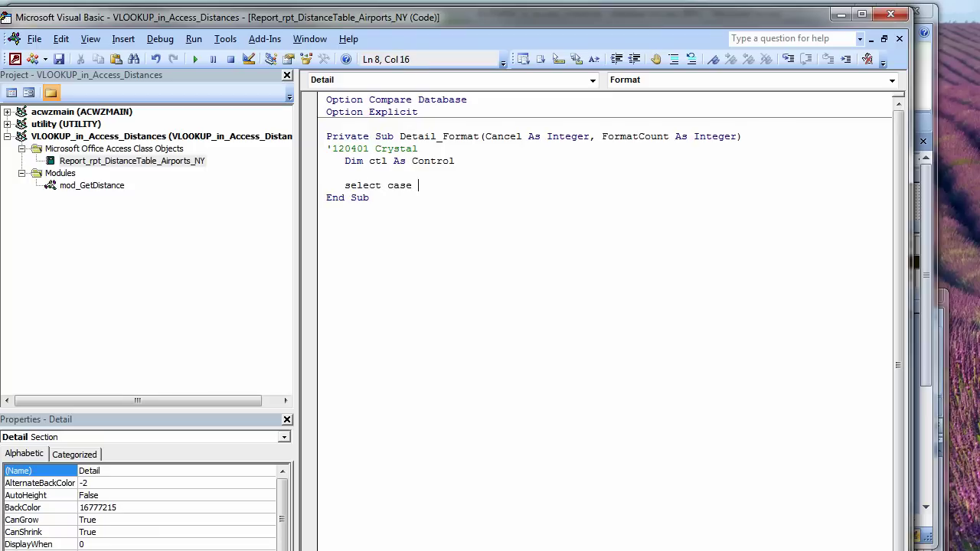
text( true)
key(Return)
key(Return)
text(case)
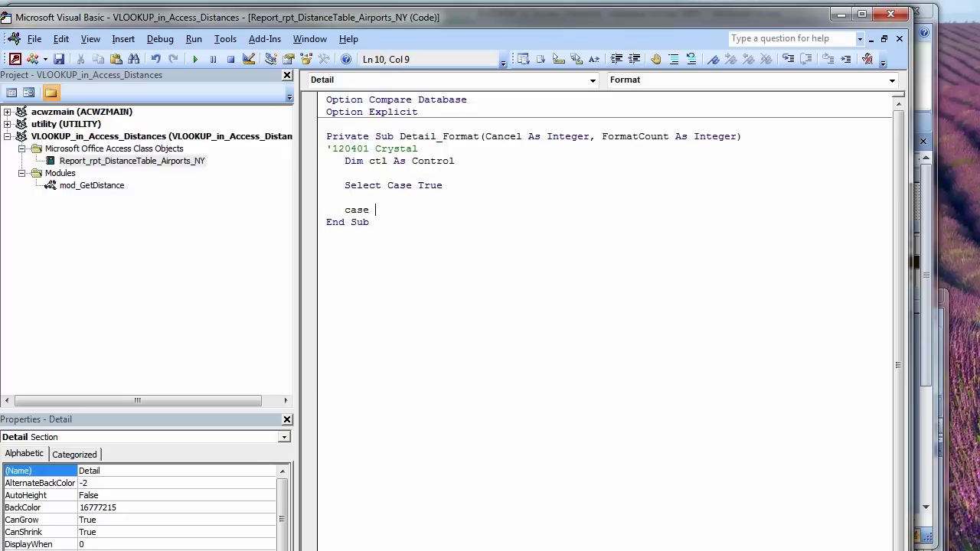
text( me.)
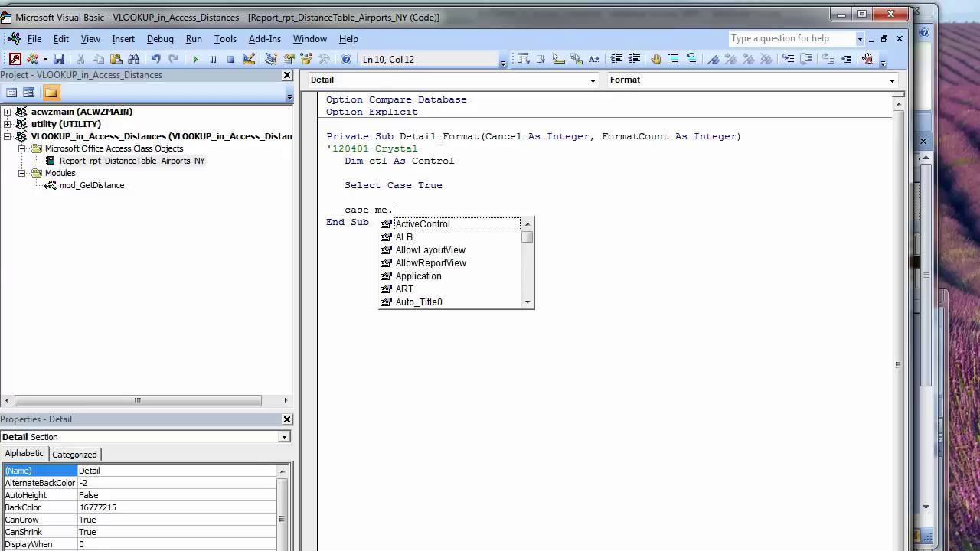
text(row)
key(Tab)
text(mod 2 = 0 'white)
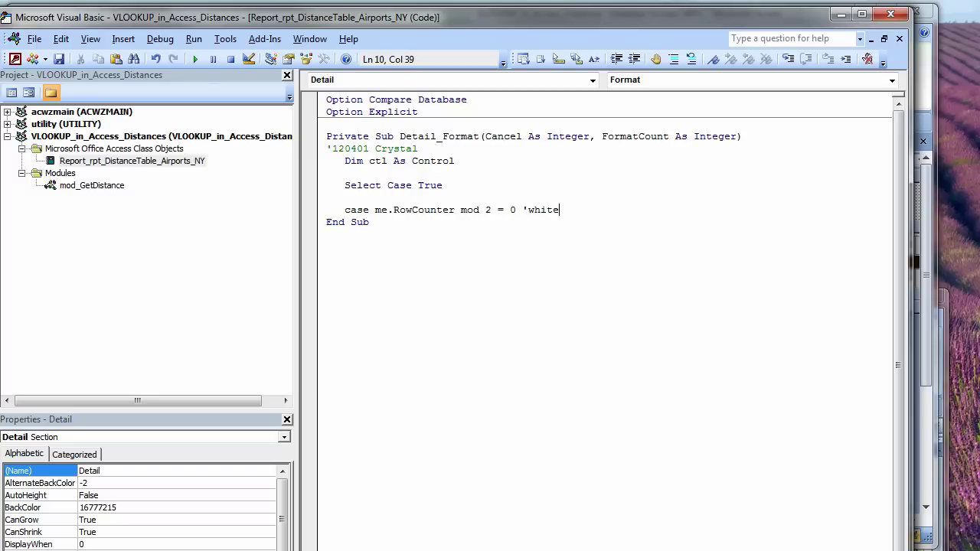
key(Return)
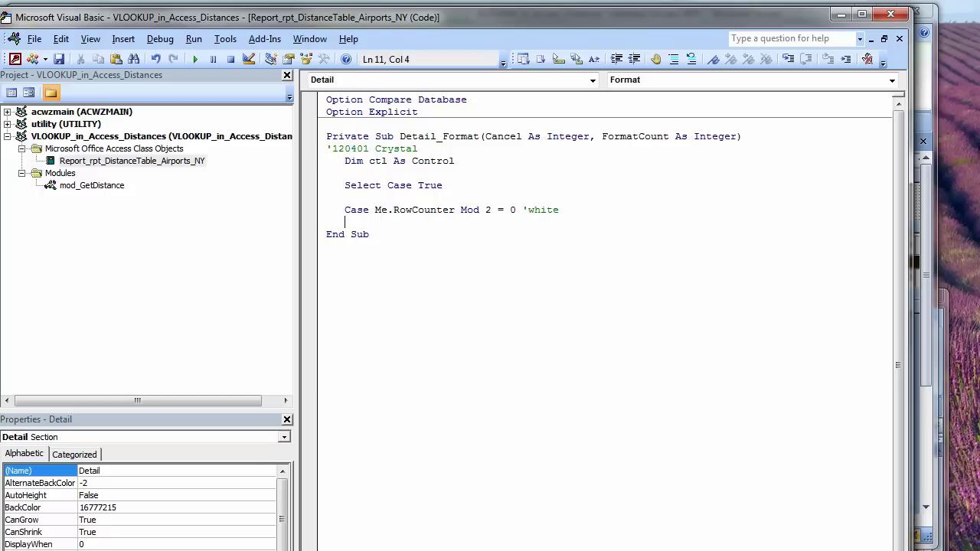
key(Return)
text(for each ctl in me.detail)
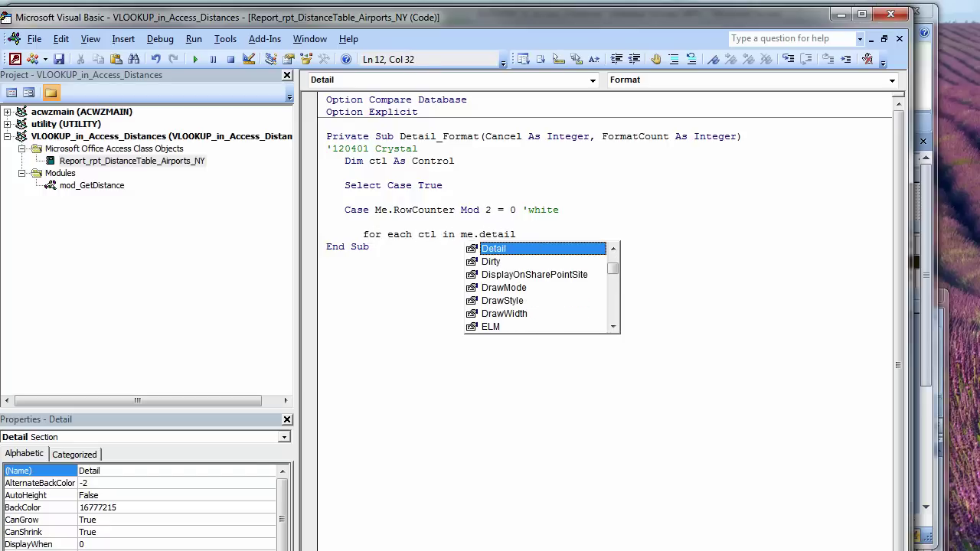
text(.contr)
Inside the For Each loop, give controls tagged "orange" a BackColor of RGB(255, 255, 255)
key(Tab)
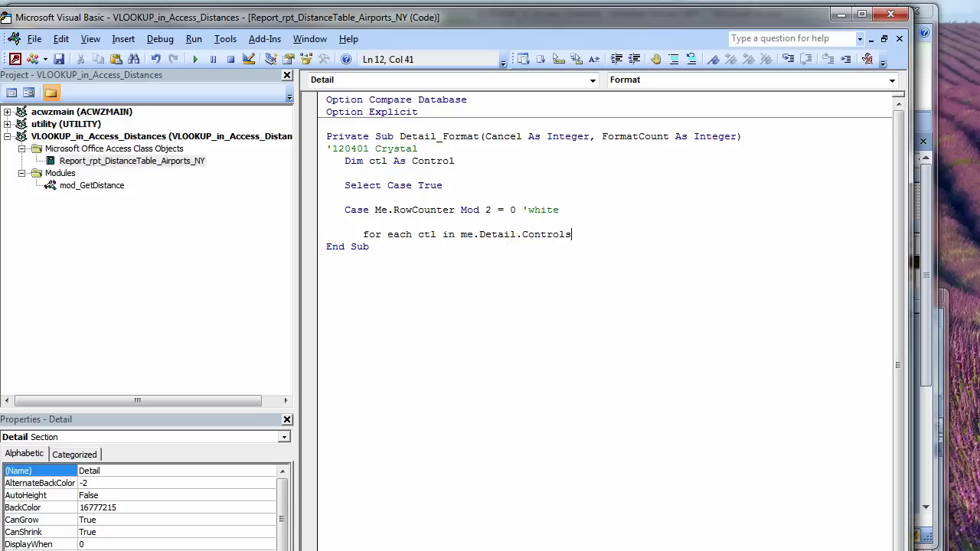
key(Return)
key(Tab)
text(if ctl.tag )
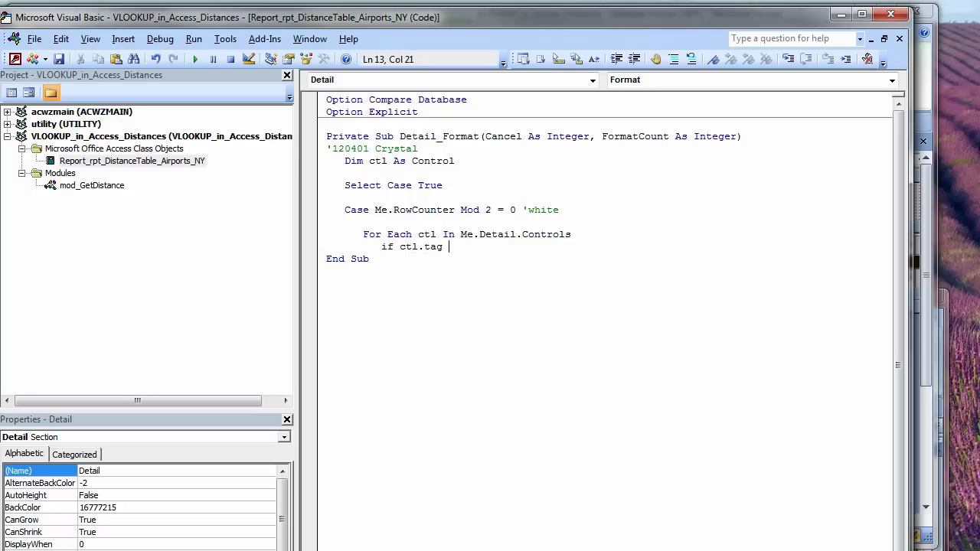
text(= "orange" then)
key(Return)
key(Tab)
text(clt.ba)
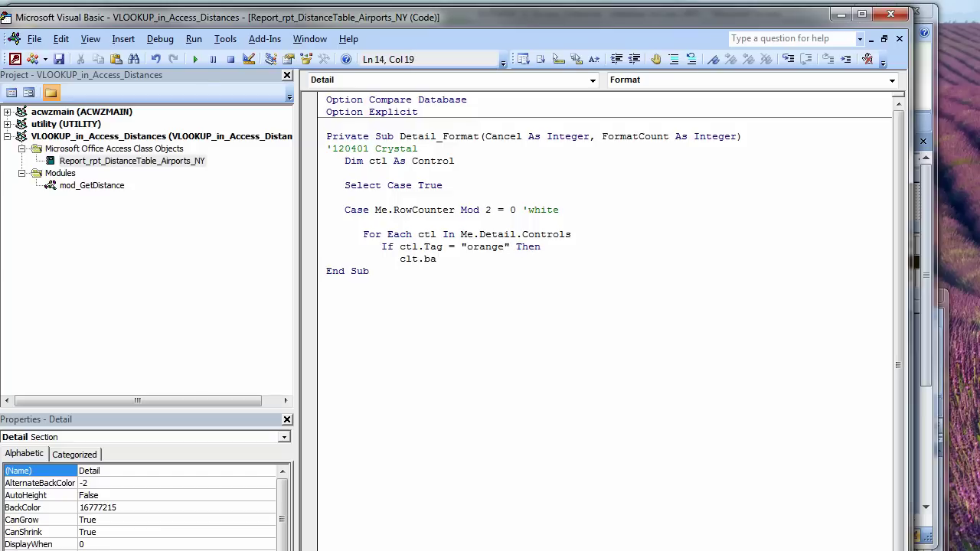
key(BackSpace)
key(BackSpace)
key(BackSpace)
key(BackSpace)
key(BackSpace)
key(BackSpace)
text(me.al)
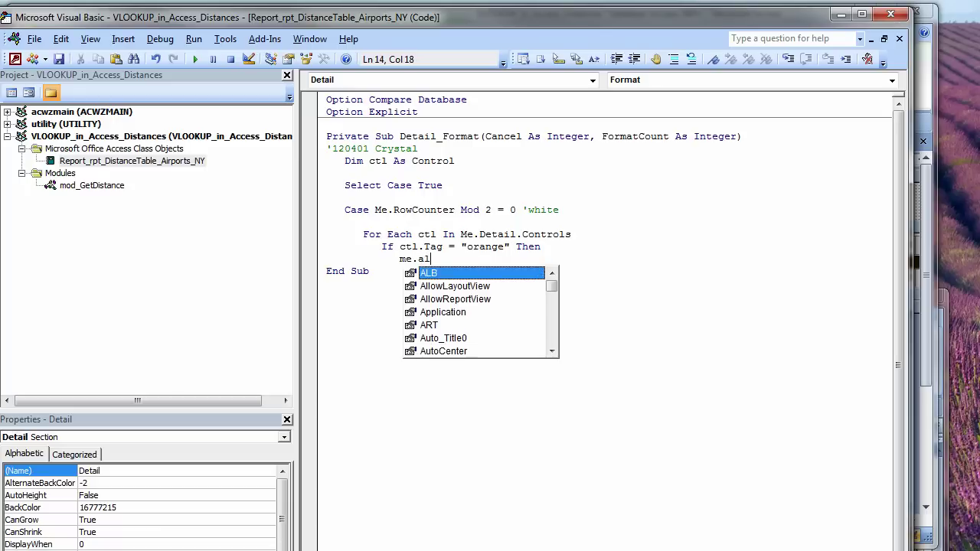
text(`)
text(b.)
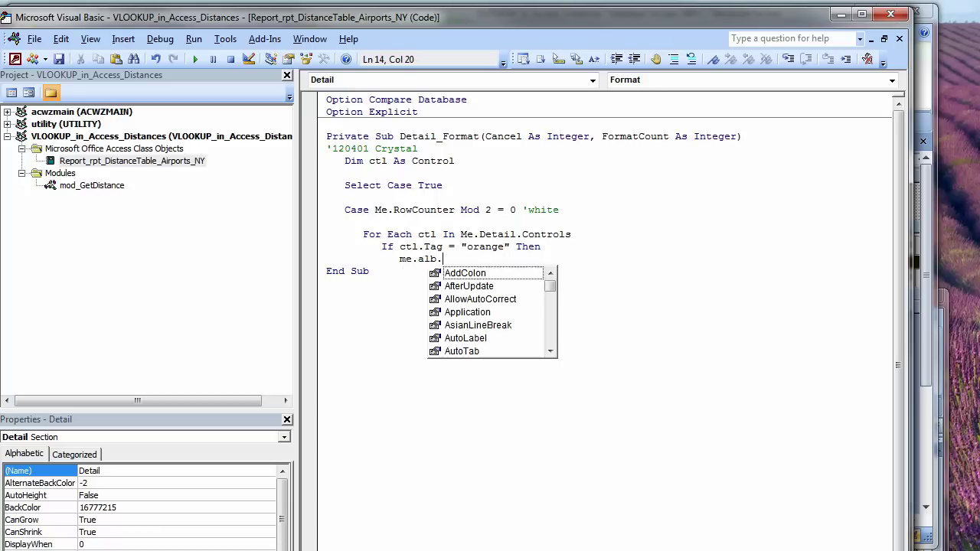
text(b)
key(Tab)
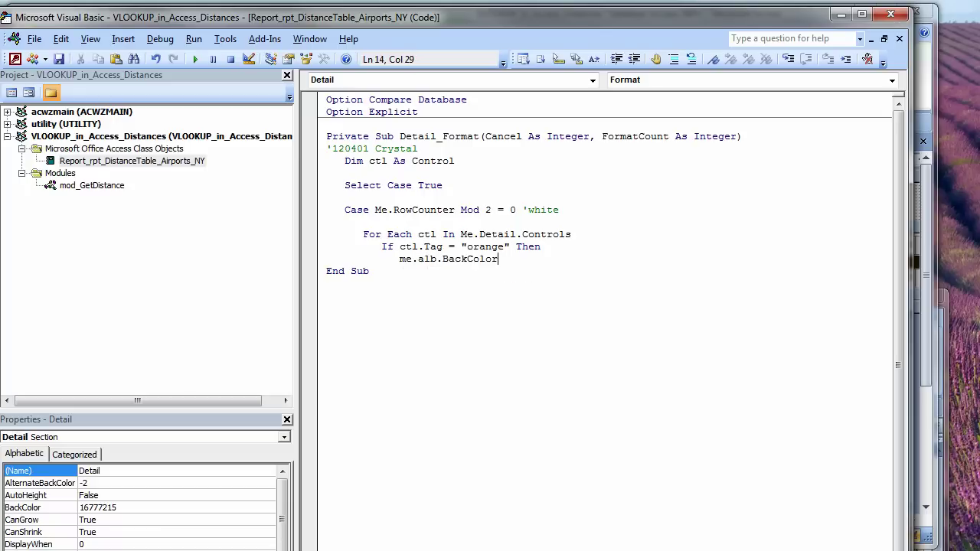
text(= rgb()
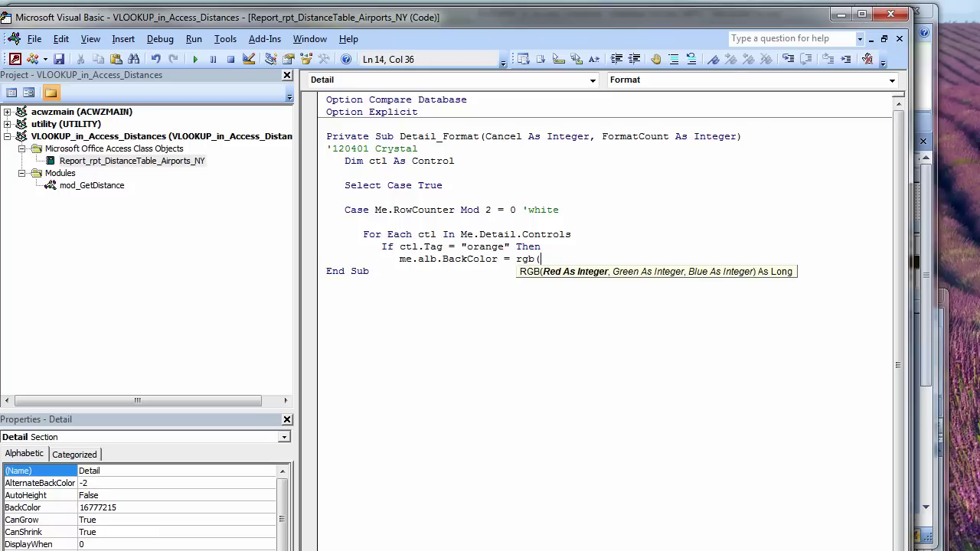
text(255,255,255)
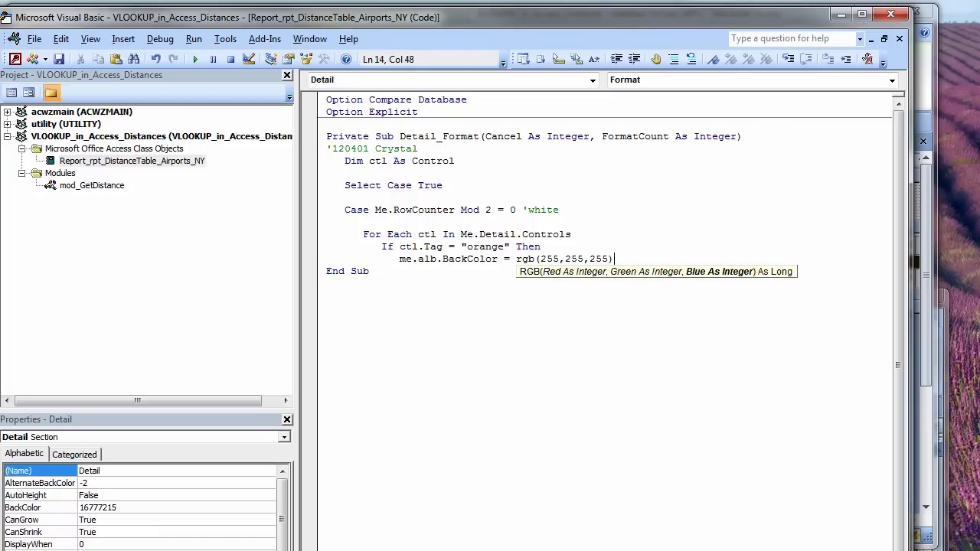
key(Return)
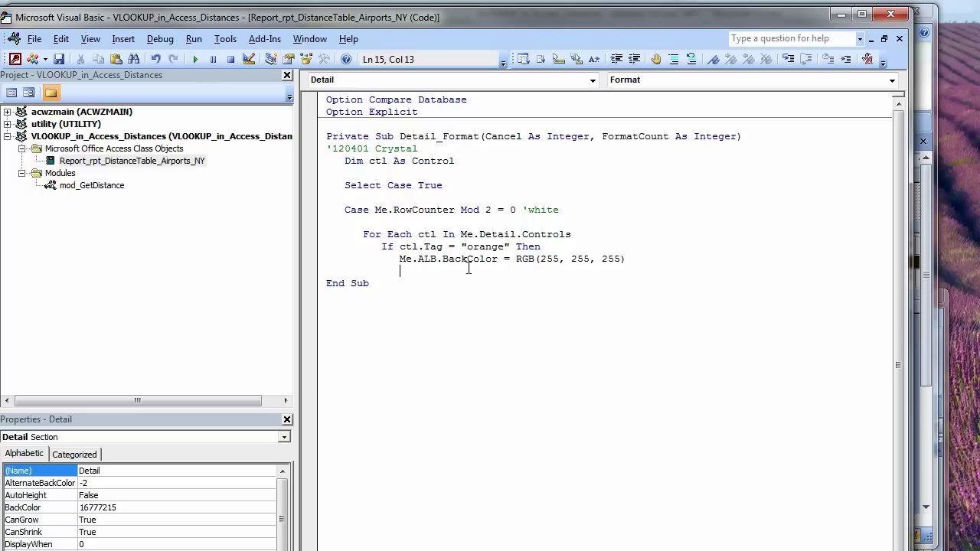
Replace Me.ALB with clt and add an ElseIf line for "blue" tags, dismissing the compile error
drag(399, 259, 436, 259)
text(clt)
click(398, 270)
key(BackSpace)
key(BackSpace)
key(BackSpace)
text(elseid ct)
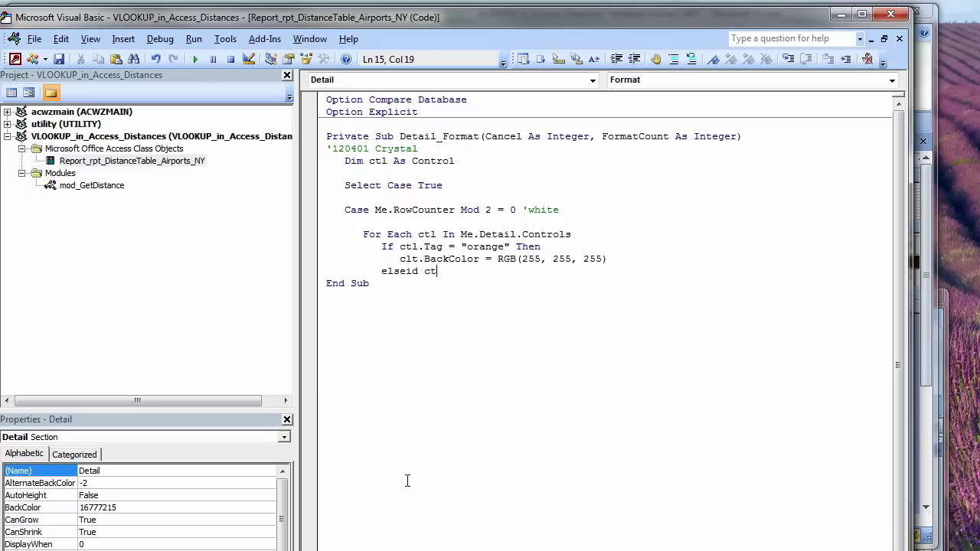
text(l.tag =)
text( "blue)
text(then)
key(Return)
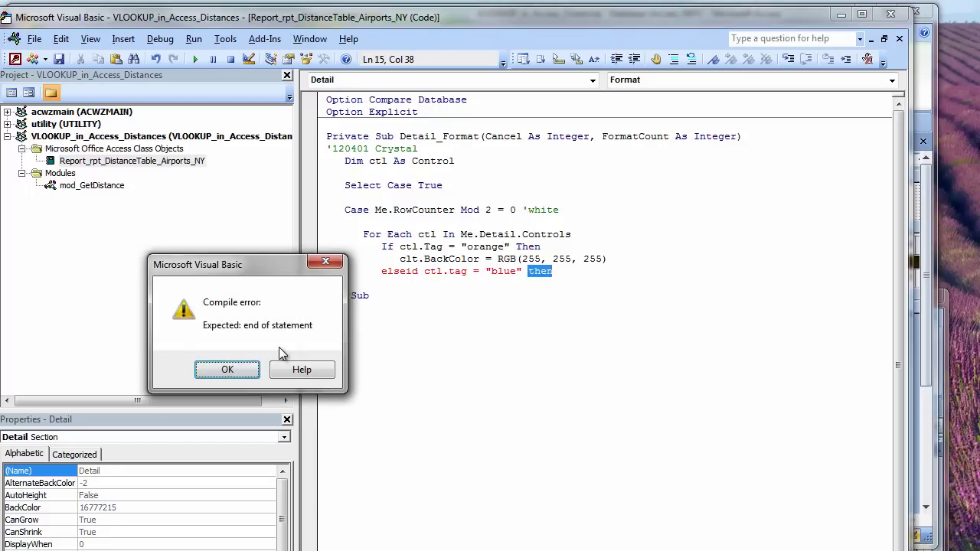
click(227, 370)
Correct elseid to ElseIf and give blue-tagged controls BackColor RGB(245, 250, 250)
click(416, 272)
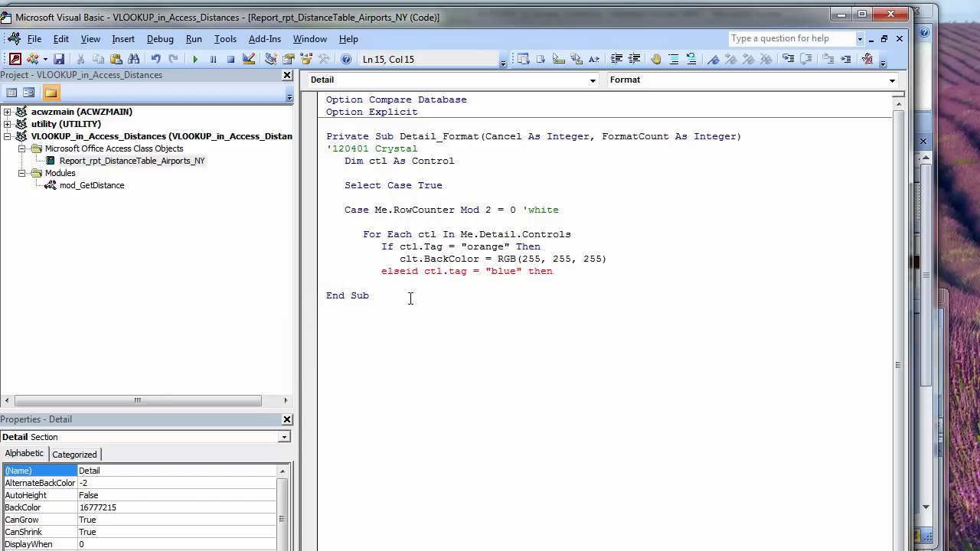
key(Delete)
text(f)
click(315, 262)
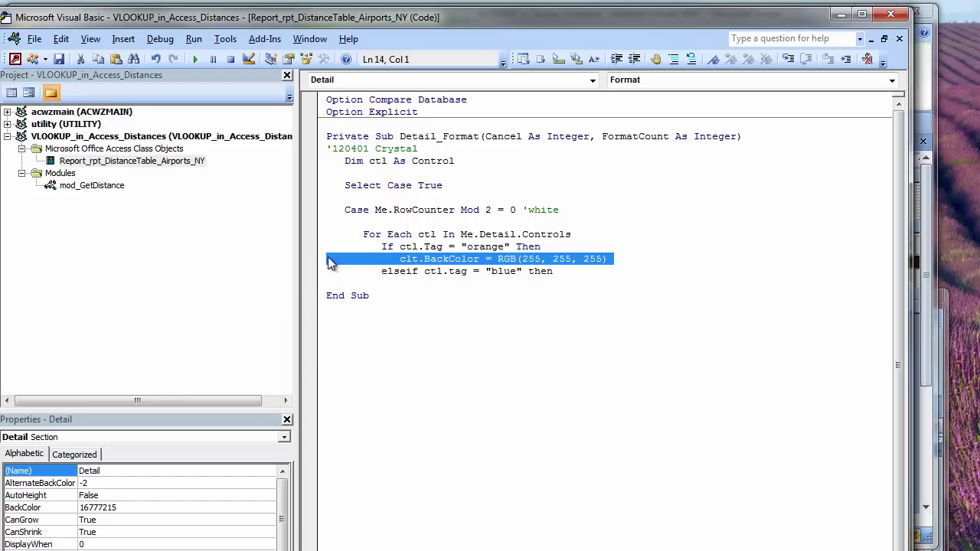
key(ctrl+c)
click(329, 284)
key(ctrl+v)
double_click(531, 283)
text(245)
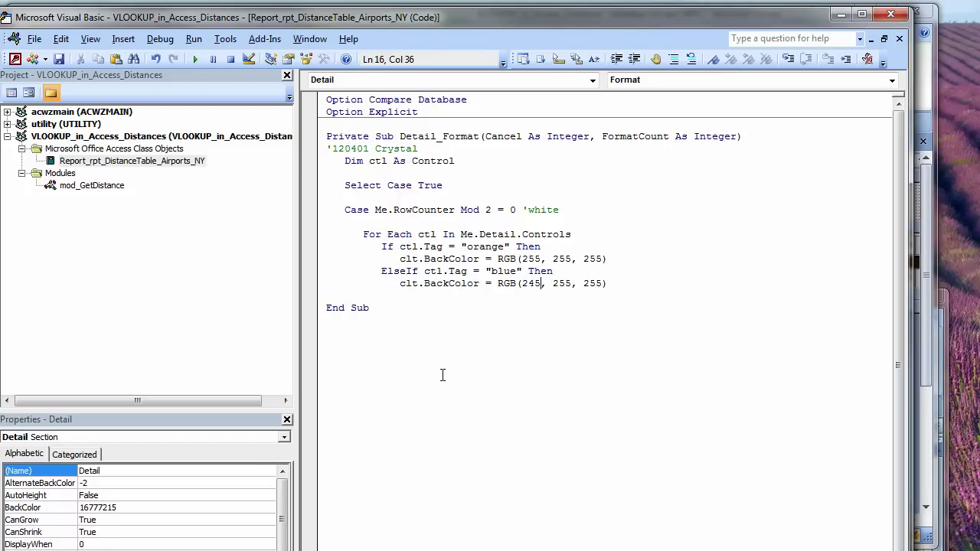
double_click(565, 283)
text(250)
double_click(594, 283)
text(250)
Close the condition with End If and the loop with Next ctl
click(442, 302)
text(end if)
key(Return)
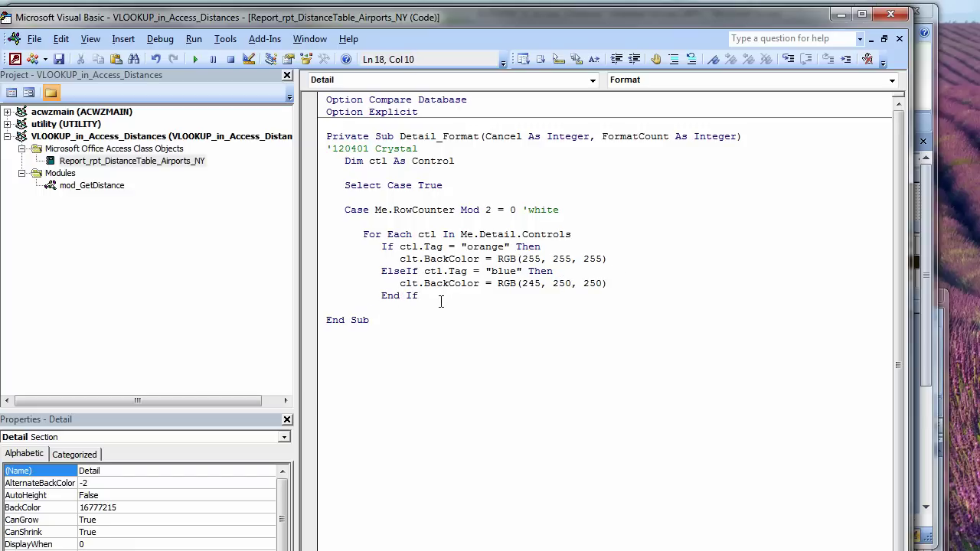
key(BackSpace)
text(next ctl)
key(Return)
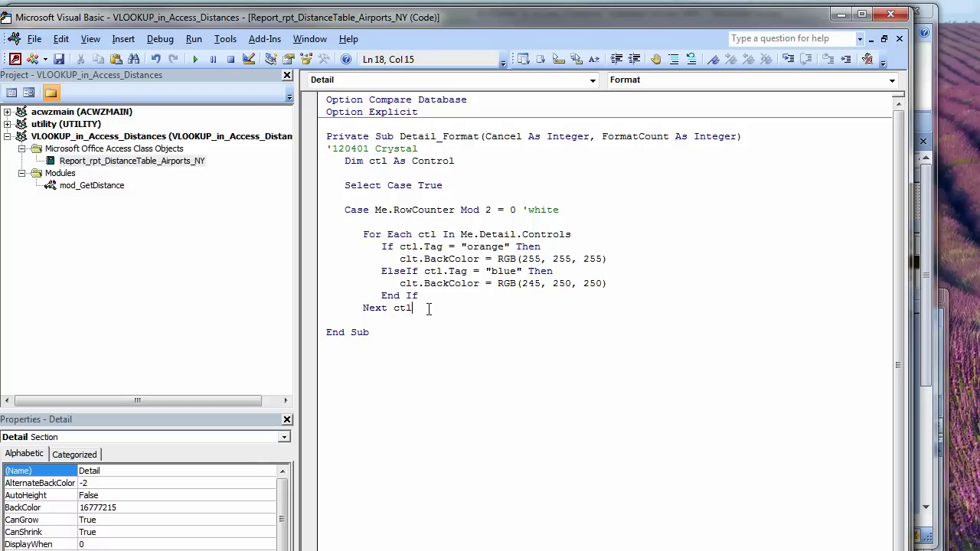
Duplicate the Case block below the original, separated by a blank line
drag(429, 309, 310, 217)
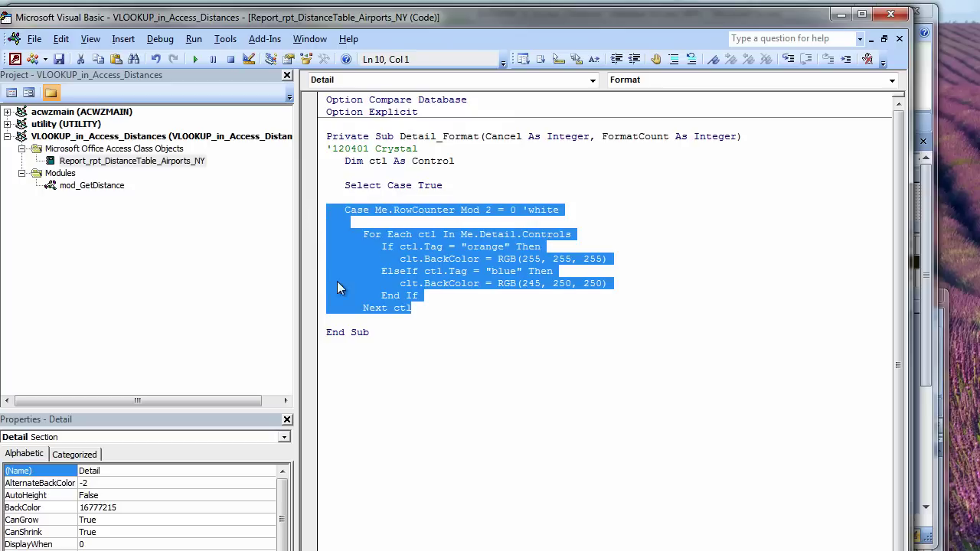
drag(346, 280, 328, 322)
click(438, 308)
key(Return)
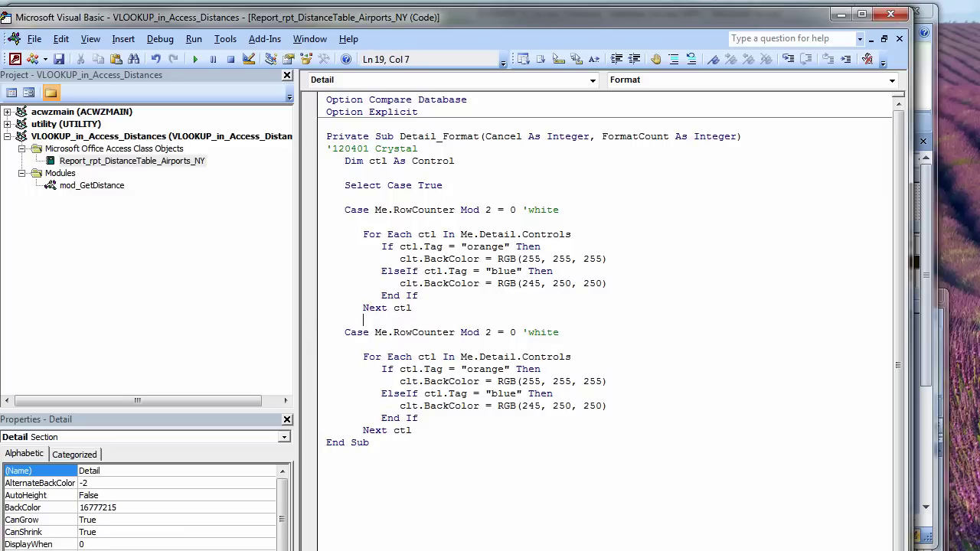
key(alt+Tab)
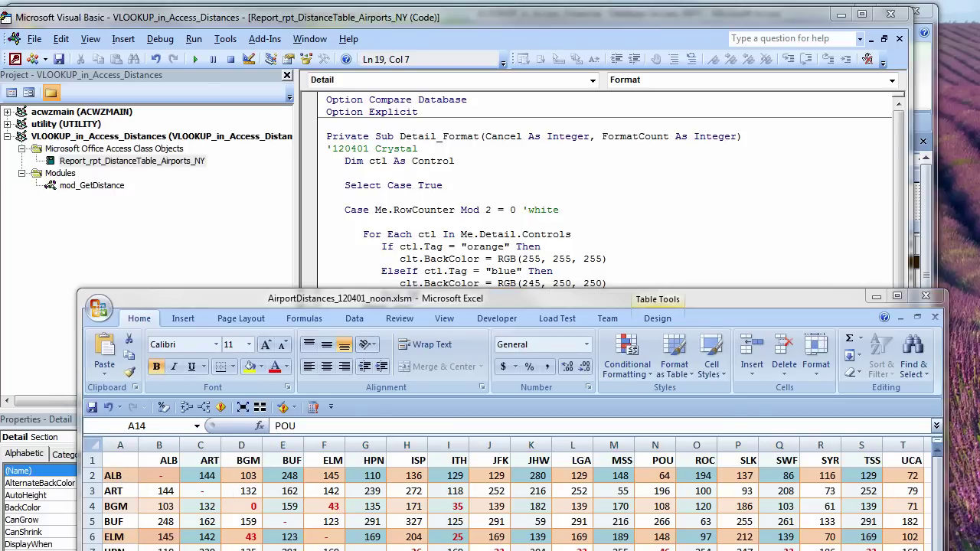
click(621, 286)
Change the copied Case condition to Mod 4 = 1 and its comment to 'medium'
double_click(487, 331)
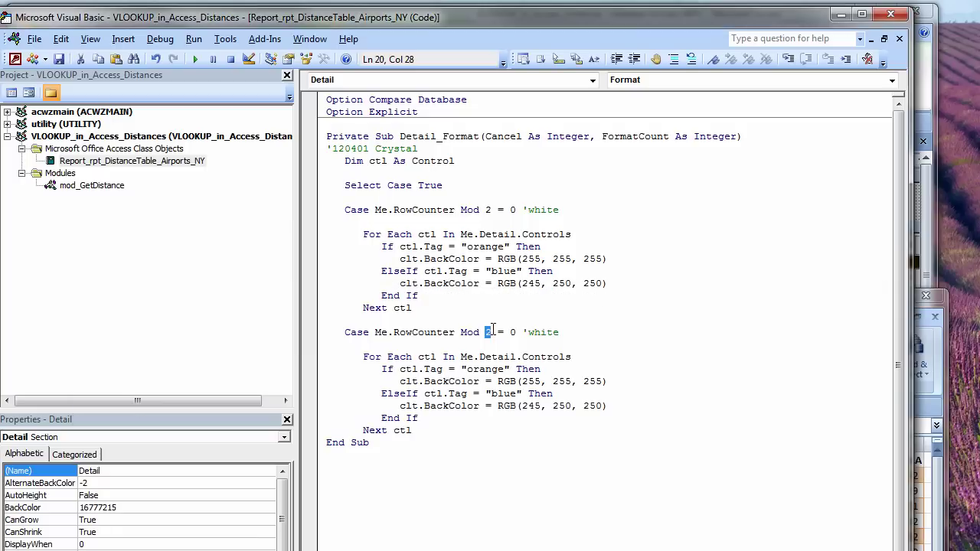
text(4)
double_click(512, 332)
text(1)
double_click(551, 333)
text(mediun)
key(BackSpace)
text(m)
Set the medium colours: orange RGB(250, 200, 170) and blue RGB(168, 216, 224)
double_click(529, 382)
text(250)
double_click(562, 381)
text(200)
double_click(595, 382)
text(170)
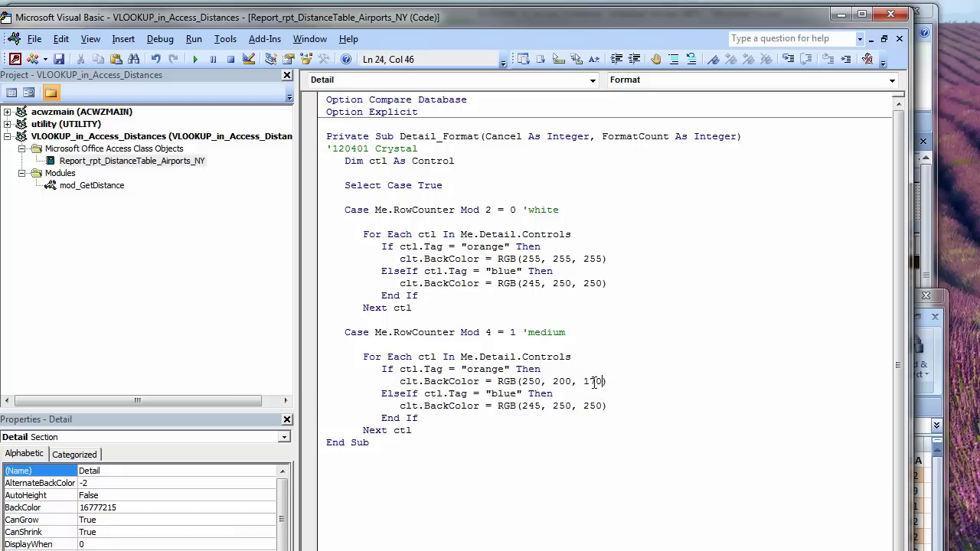
click(537, 406)
double_click(530, 406)
text(168)
double_click(563, 406)
text(216)
double_click(597, 406)
text(224)
key(Return)
key(Return)
key(Return)
Copy the medium block below itself and turn its line into Case Else 'light
drag(421, 429, 309, 334)
key(ctrl+c)
click(325, 455)
key(ctrl+v)
drag(376, 455, 516, 455)
key(Delete)
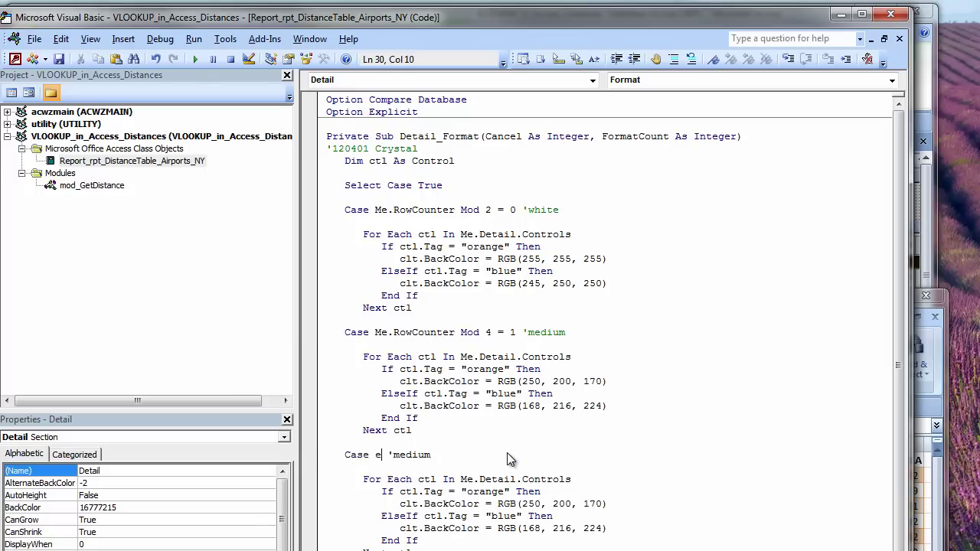
text(else)
click(430, 455)
double_click(430, 455)
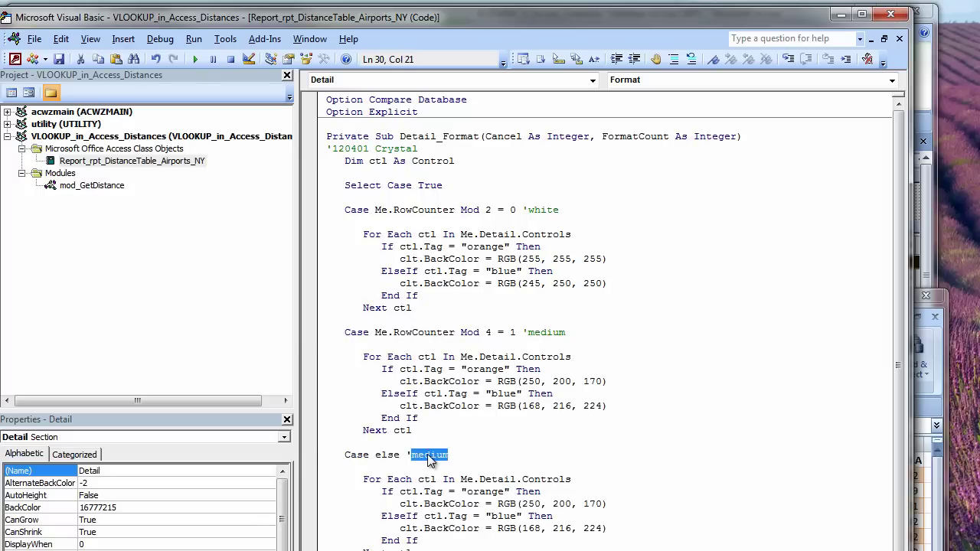
text(light)
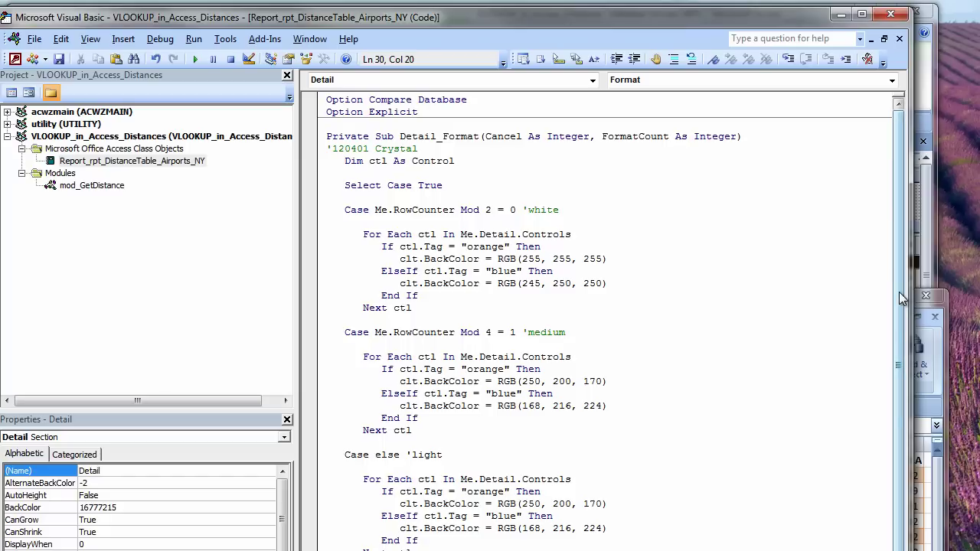
Set the light colours: orange RGB(255, 232, 218) and blue RGB(200, 230, 230)
scroll(606, 322, down, 2)
double_click(531, 430)
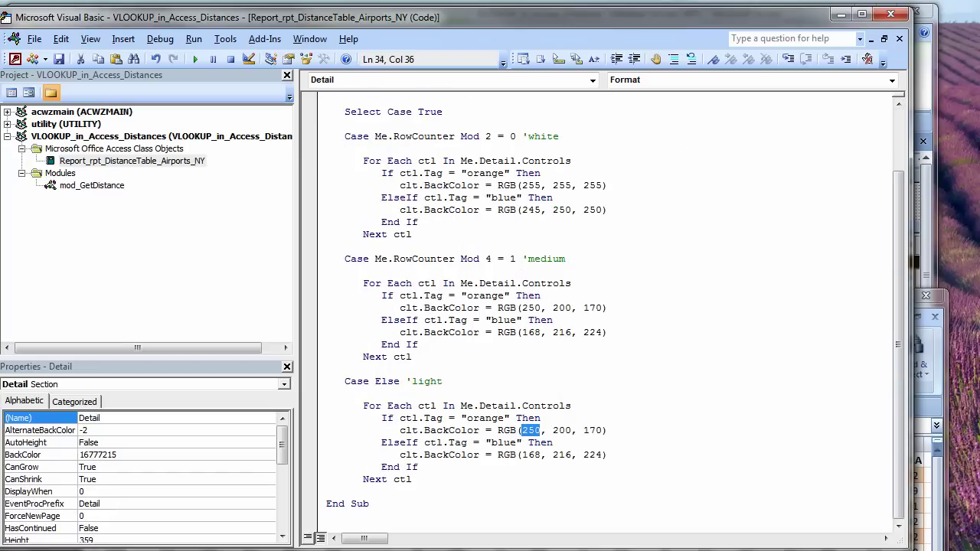
text(255)
double_click(562, 430)
text(232)
double_click(587, 429)
text(218)
double_click(527, 456)
text(200)
double_click(562, 455)
text(230)
double_click(591, 454)
text(230)
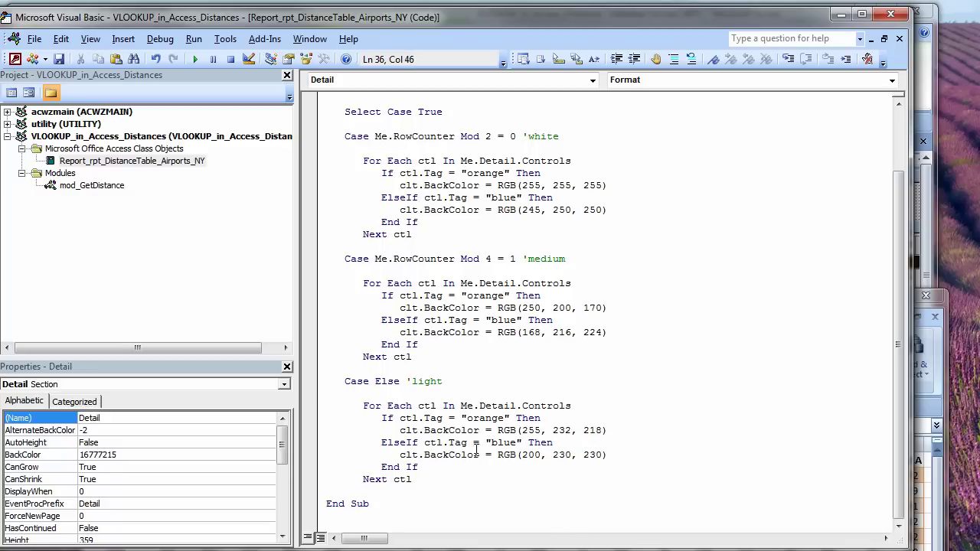
Close the Select block with End Select
click(395, 496)
text(end select)
key(Return)
key(Return)
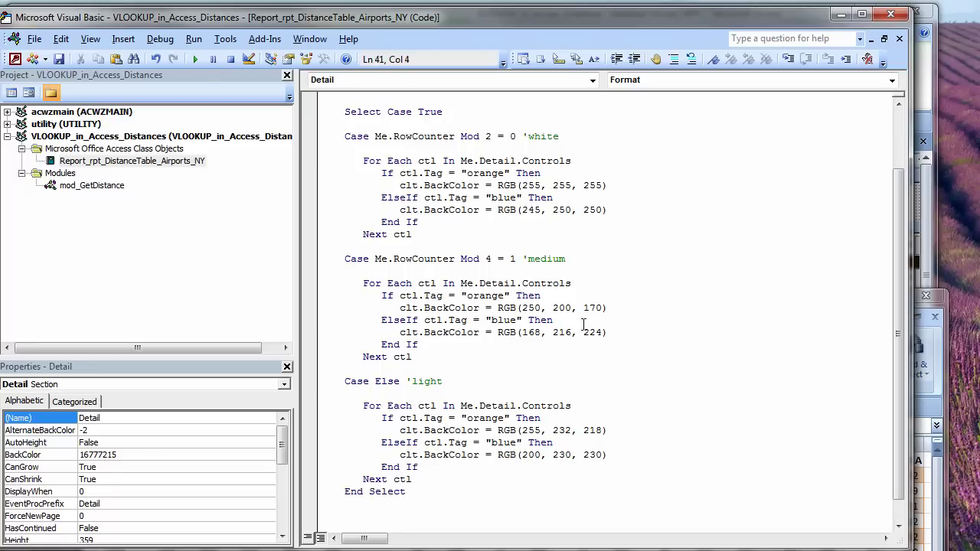
scroll(899, 269, down, 1)
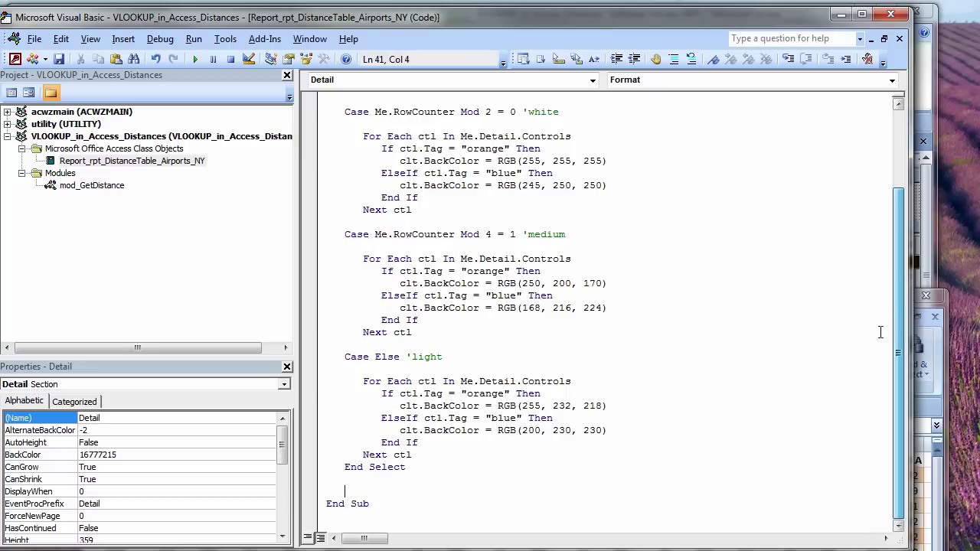
Paste a copy of the loop after End Select and change its test to ctl.Value <= 50
drag(413, 455, 283, 383)
key(ctrl+c)
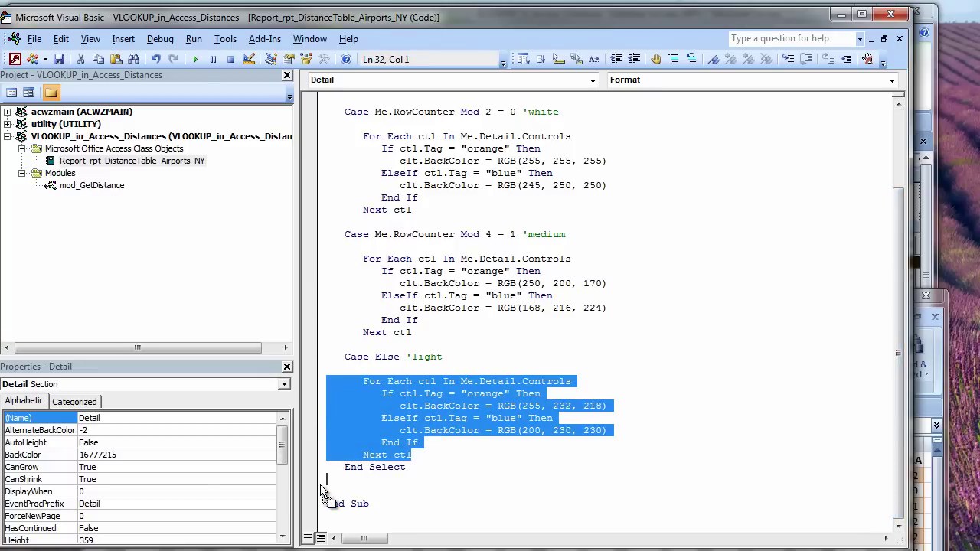
click(321, 494)
key(ctrl+v)
key(shift+Tab)
double_click(412, 455)
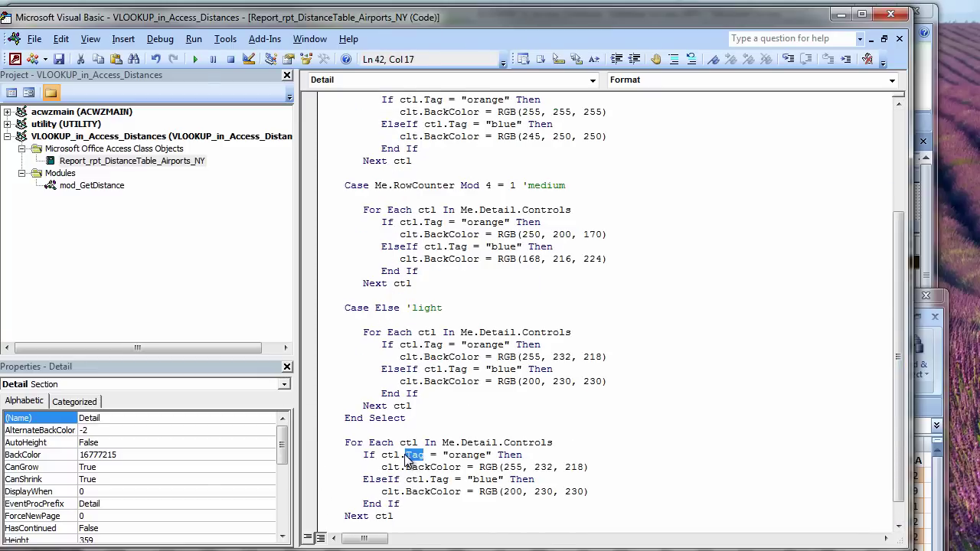
text(value)
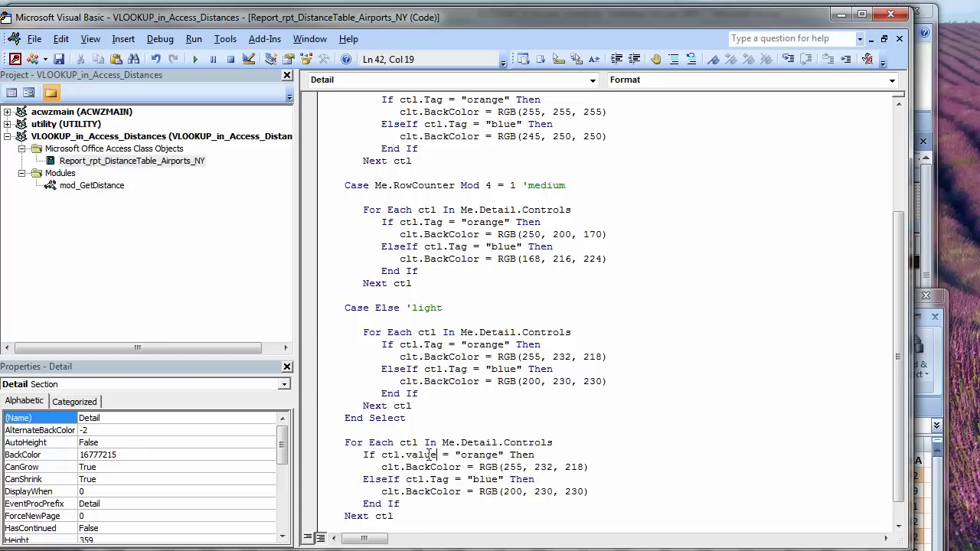
drag(442, 454, 492, 459)
text(<=)
key(Delete)
text(50)
Make matching values red with ForeColor RGB(255, 0, 0) and FontBold = True
drag(406, 467, 430, 467)
text(fore)
double_click(542, 469)
text(0)
double_click(563, 467)
text(0)
key(Return)
key(Up)
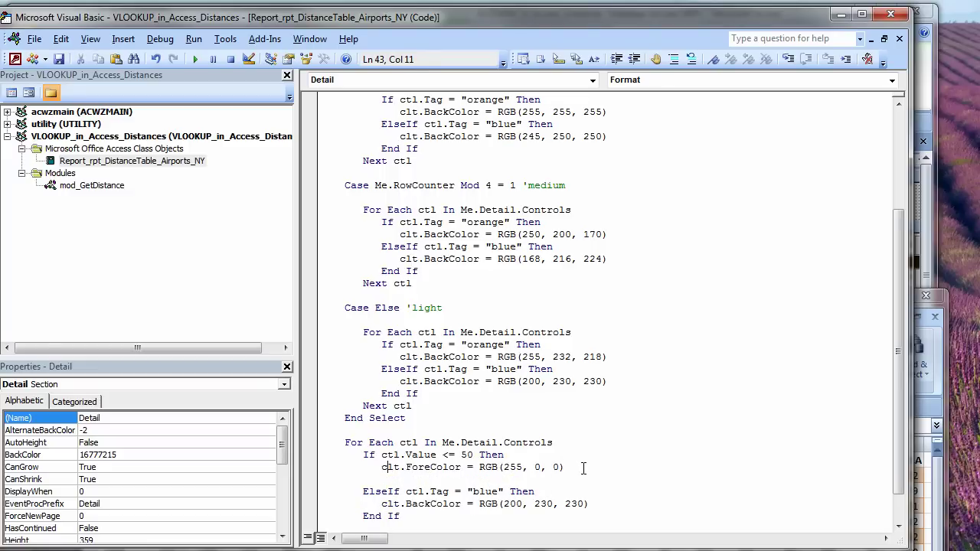
text(tl)
key(Right)
key(Delete)
text(ctl.fontbo)
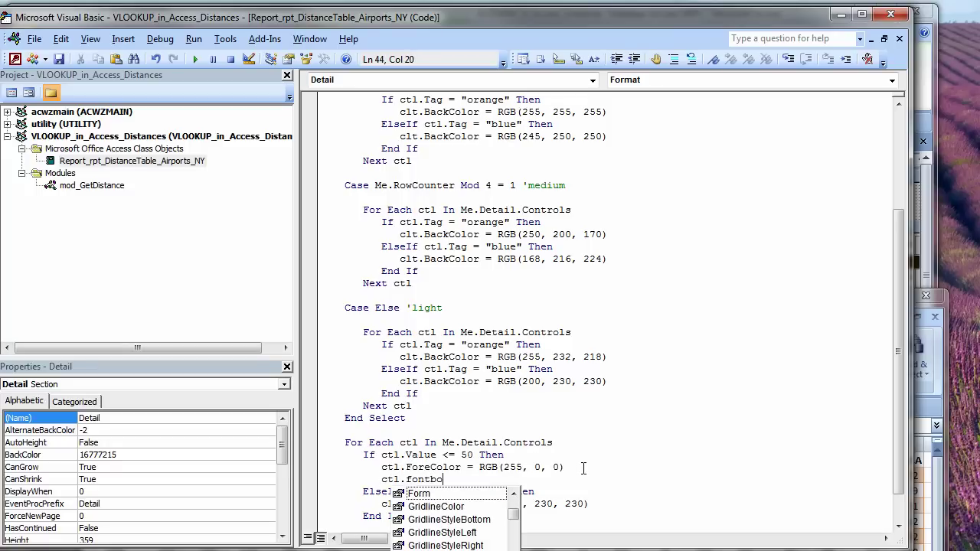
text(l=true)
key(Return)
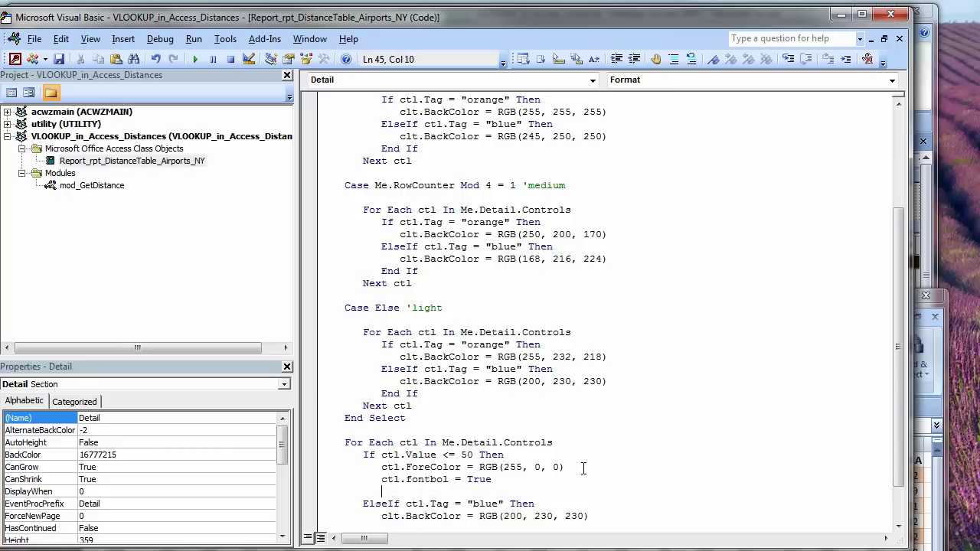
Turn the blue branch into an Else setting ForeColor RGB(0, 0, 0) and FontBold False
drag(498, 479, 274, 465)
key(ctrl+c)
drag(406, 504, 535, 504)
key(Delete)
drag(329, 503, 327, 515)
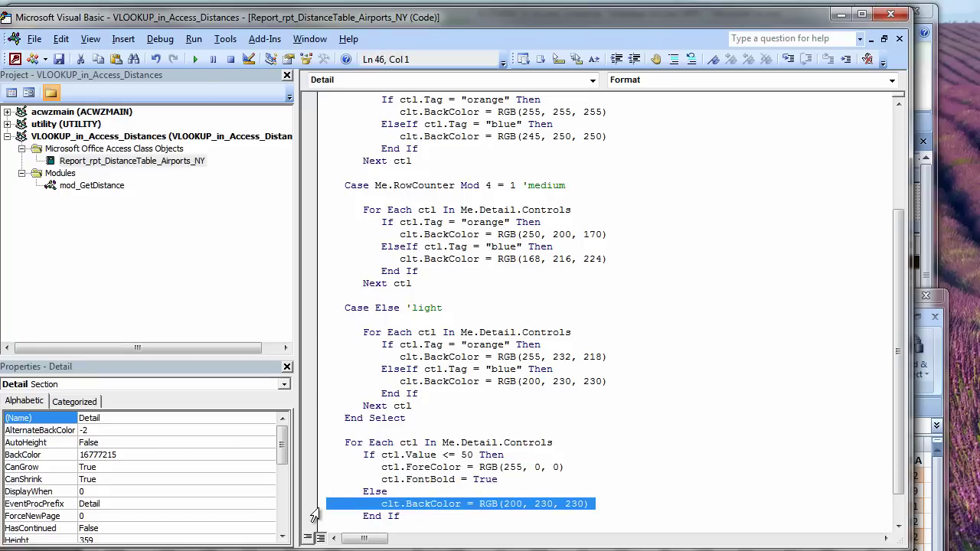
key(ctrl+v)
key(Return)
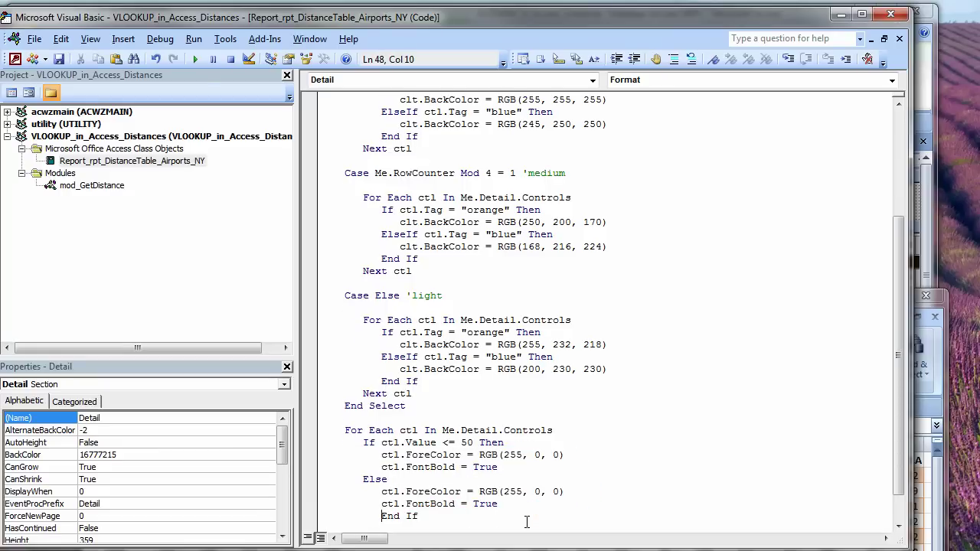
key(shift+Tab)
double_click(514, 490)
text(0)
double_click(486, 504)
Compile the project and retype the first misspelled clt flagged as 'Variable not defined' as CTL
text(fALSE)
key(ctrl+End)
click(160, 38)
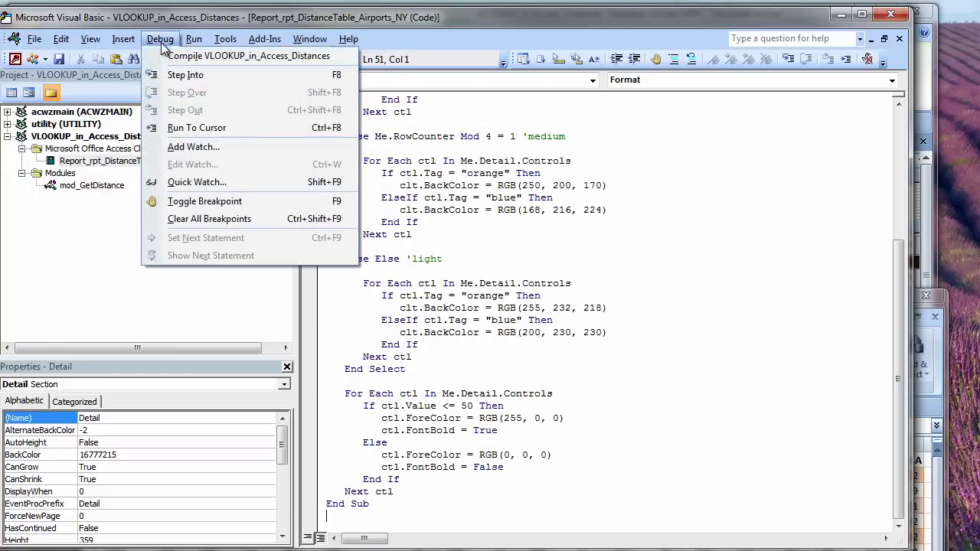
click(176, 58)
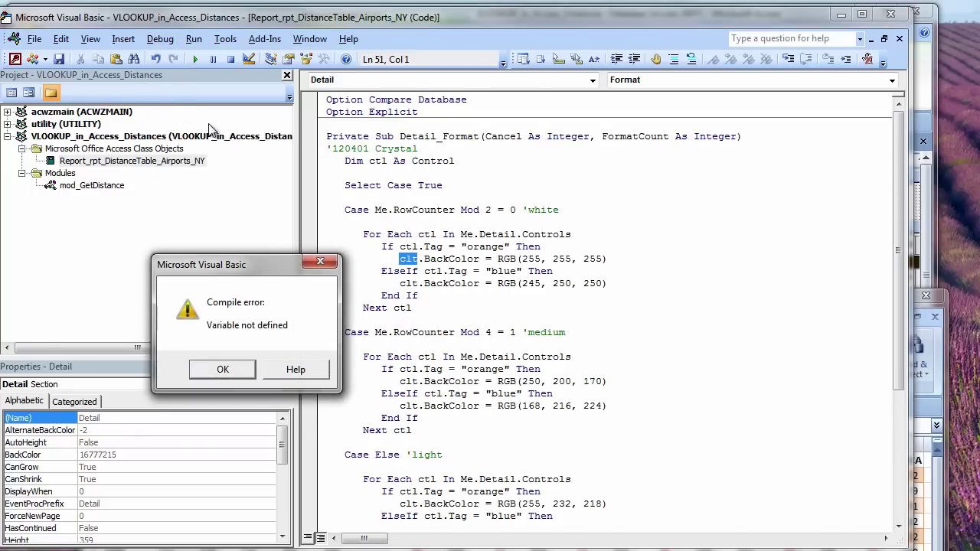
click(226, 369)
text(CTL)
click(445, 315)
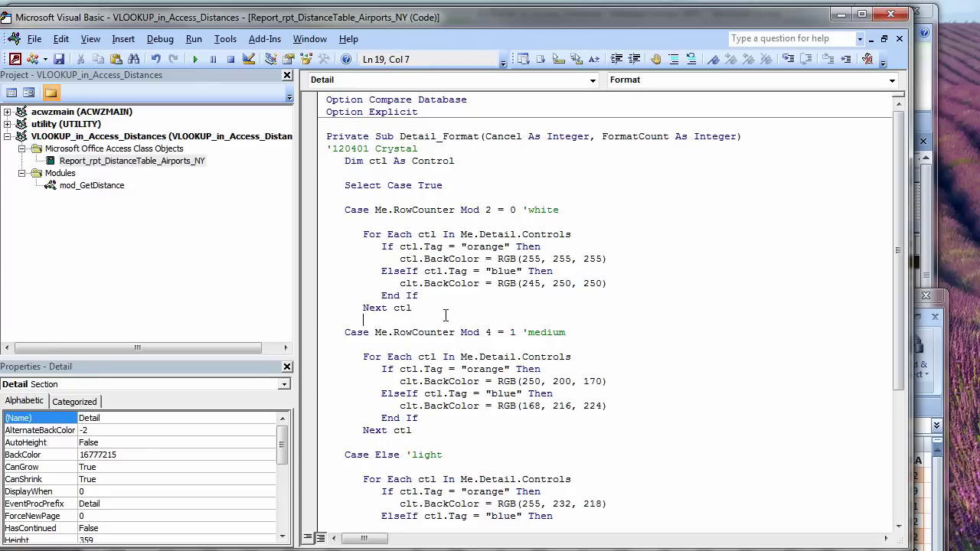
Recompile and correct the next clt flagged by the 'Variable not defined' error to CTL
click(155, 40)
click(170, 60)
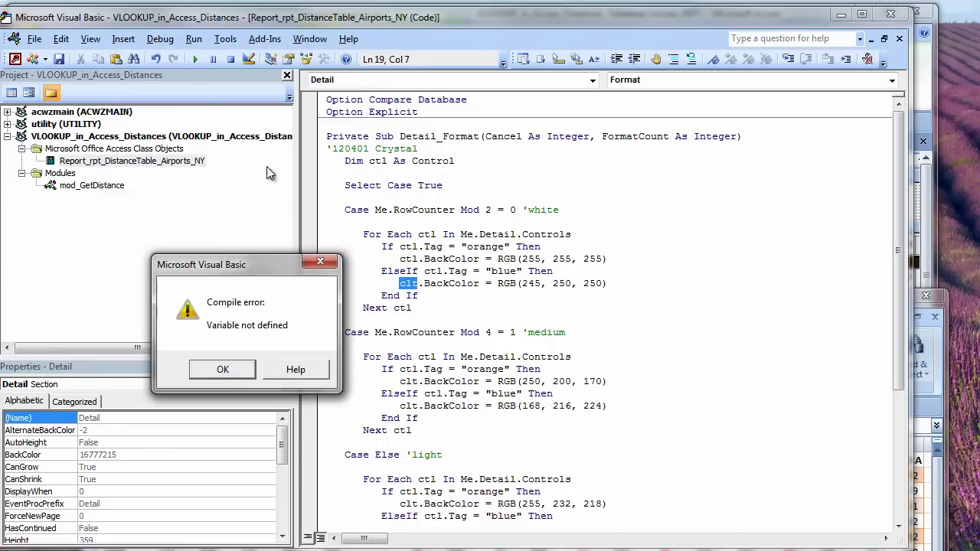
click(229, 370)
text(CTL)
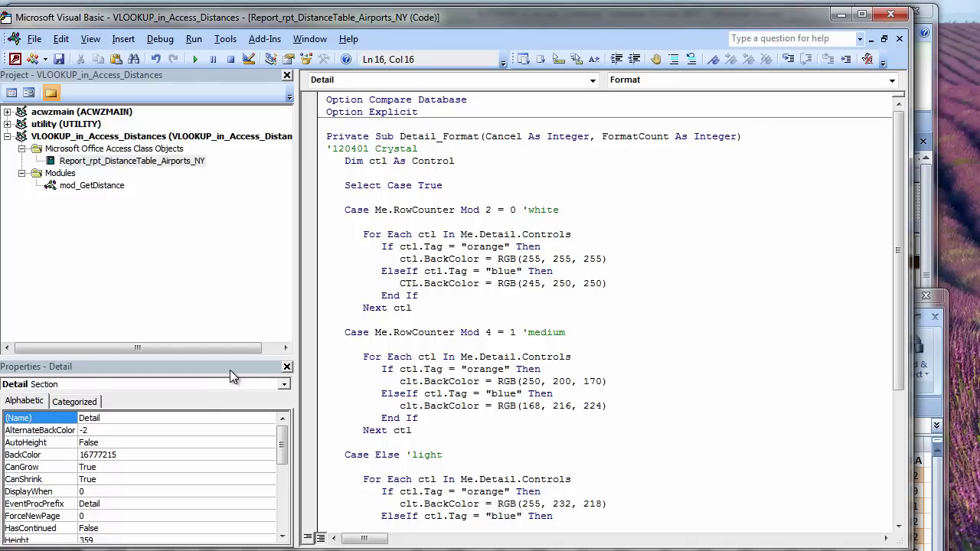
click(380, 357)
click(160, 39)
click(171, 56)
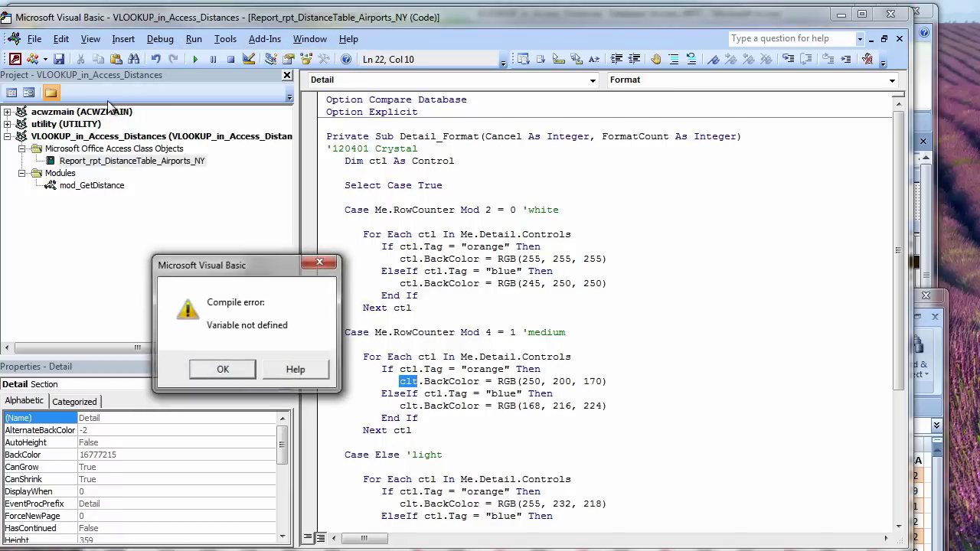
click(220, 371)
Replace all 'clt' with 'CTL' in the current procedure (4 replacements), recompile cleanly and save
key(ctrl+h)
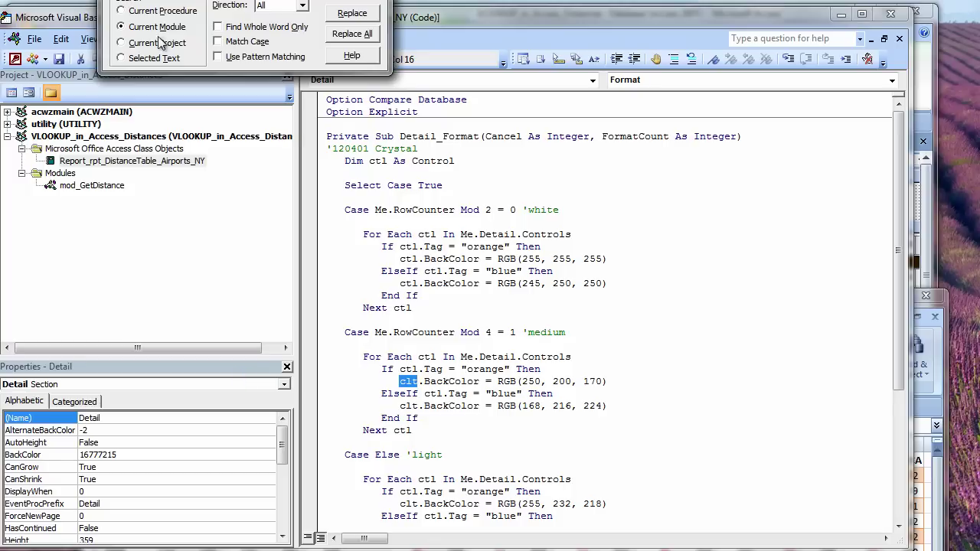
drag(184, 7, 182, 70)
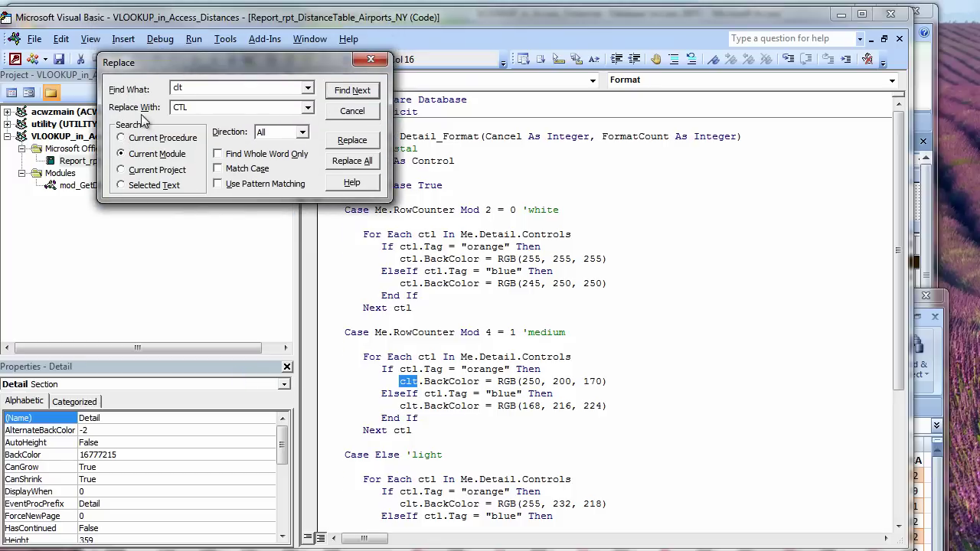
click(121, 138)
click(356, 166)
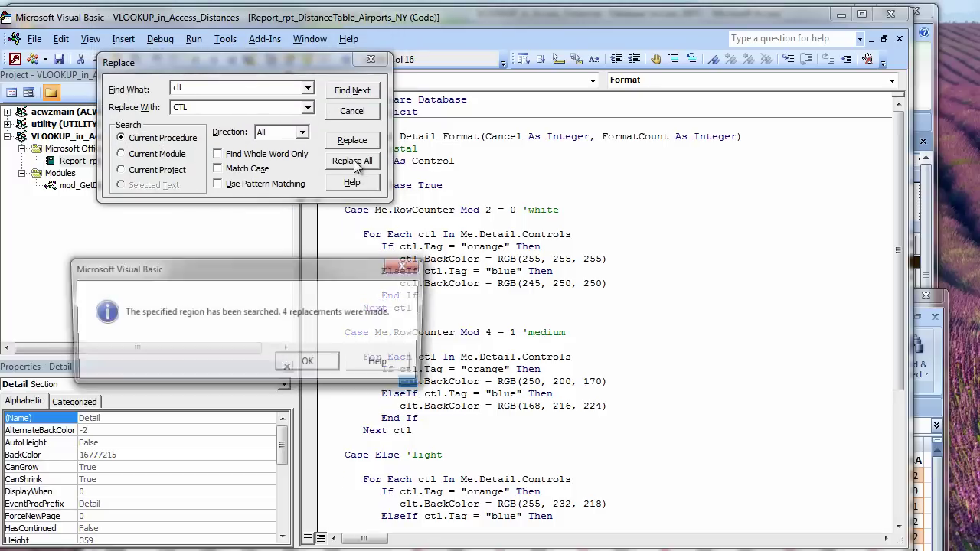
click(311, 363)
click(159, 41)
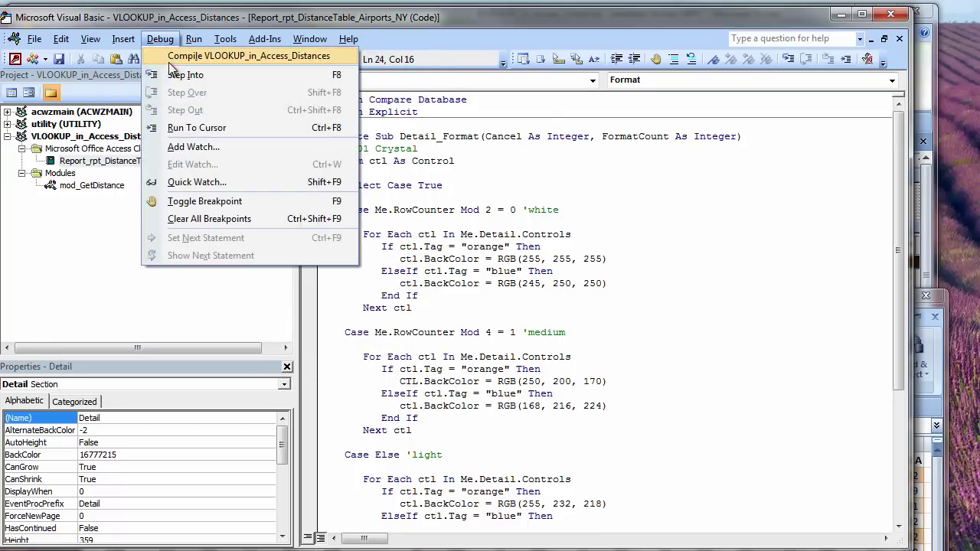
click(168, 57)
click(58, 61)
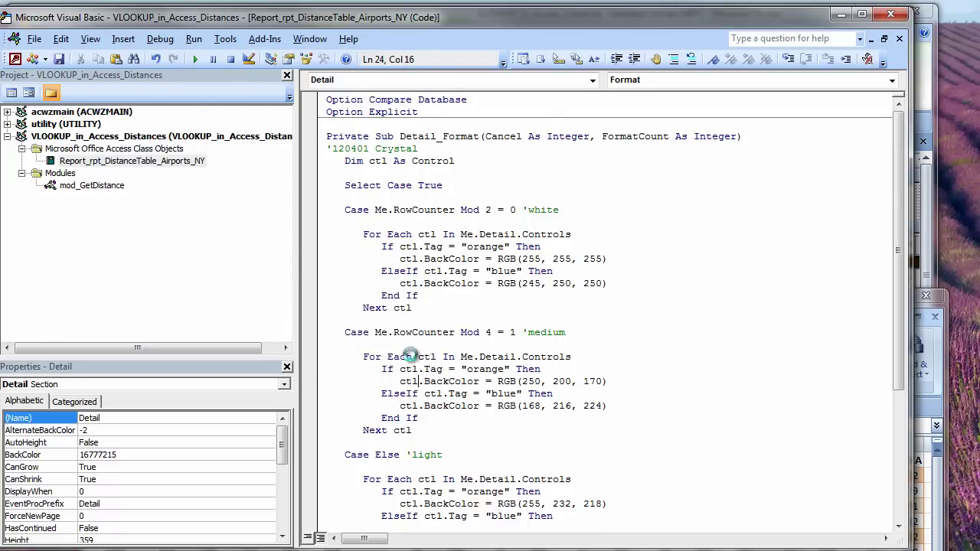
click(845, 18)
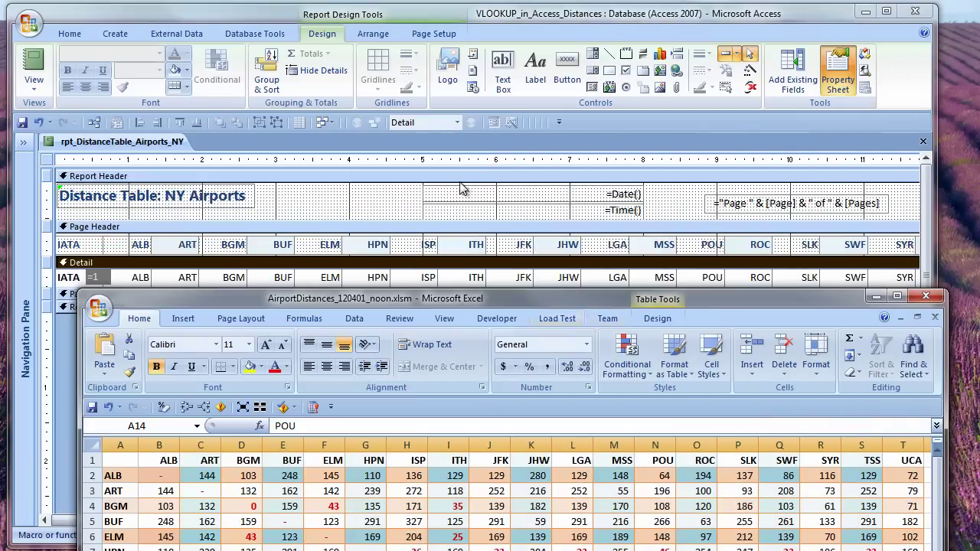
right_click(149, 146)
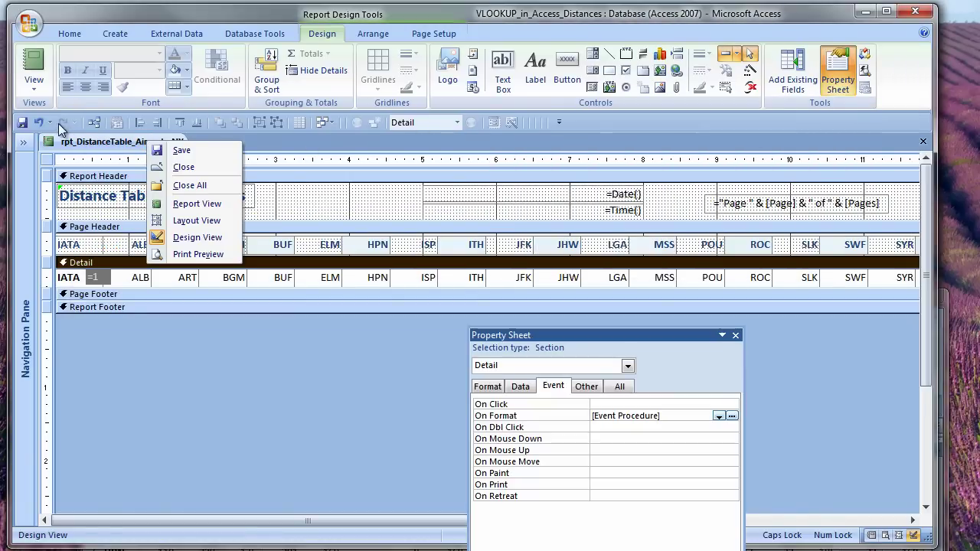
click(205, 253)
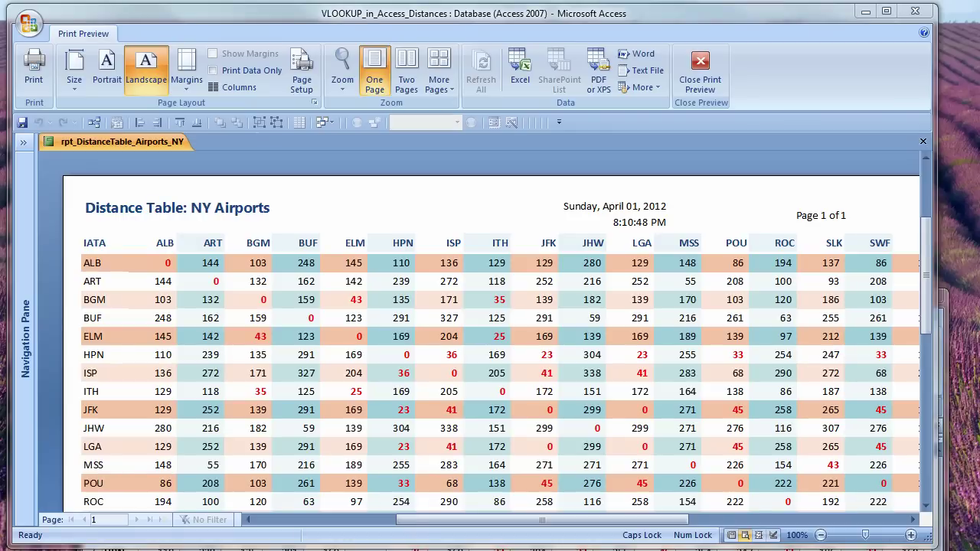
key(alt+Tab)
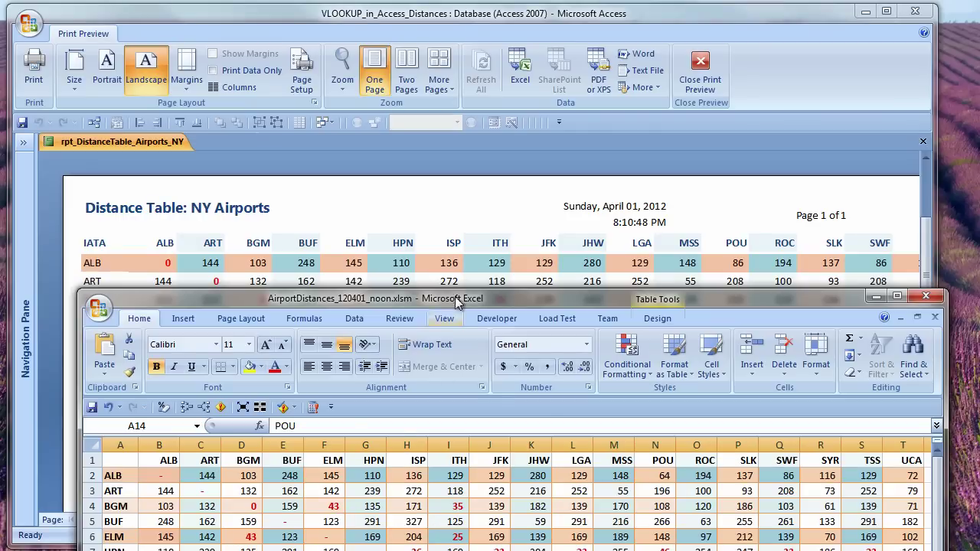
right_click(147, 145)
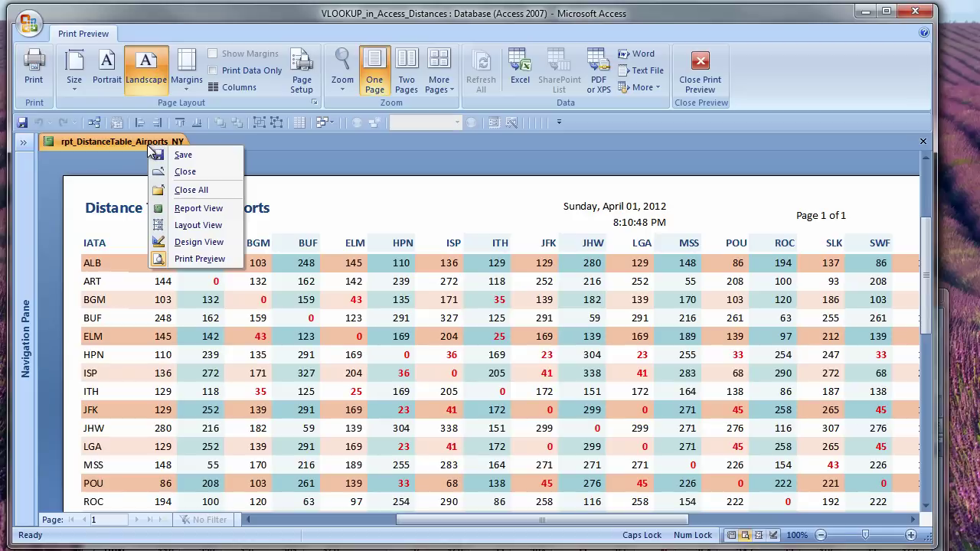
click(212, 262)
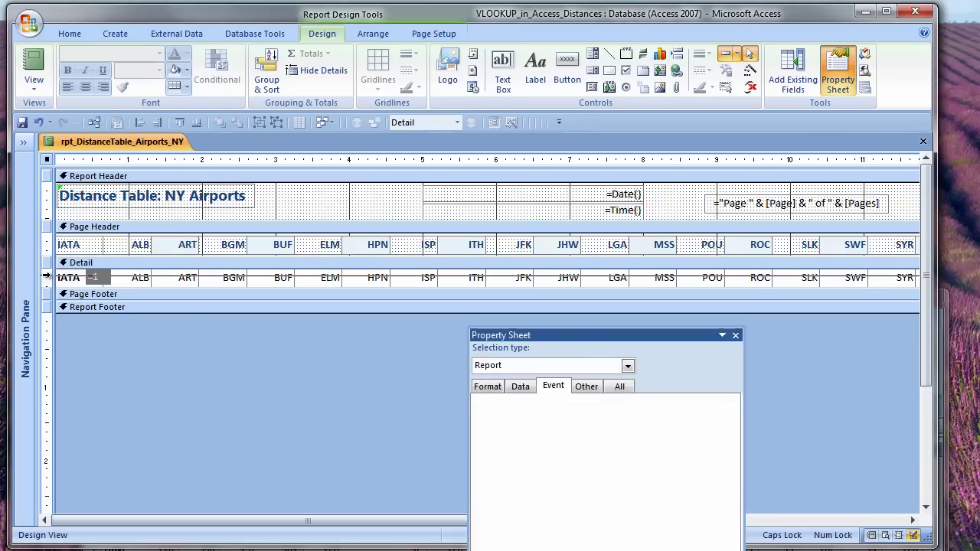
Give all Detail row controls an orange border colour
click(46, 277)
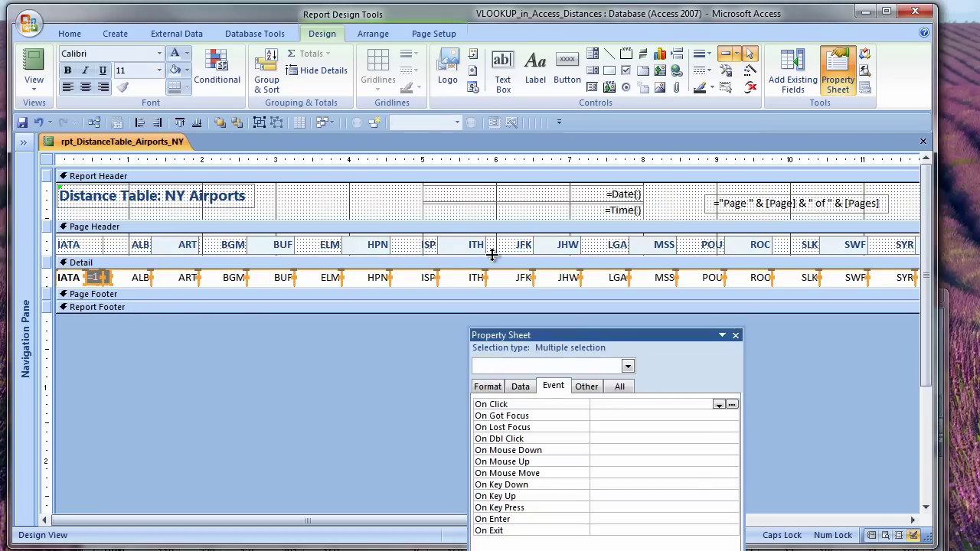
click(711, 89)
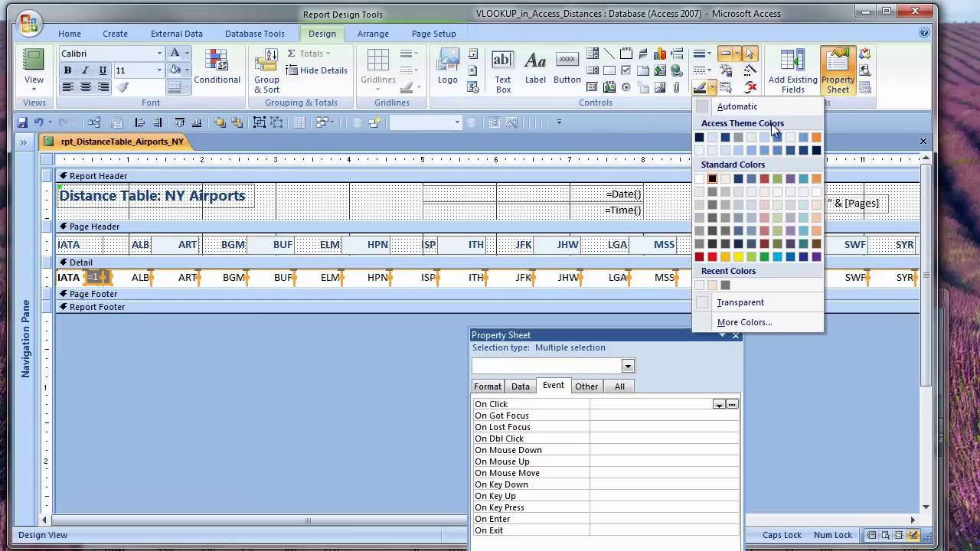
click(818, 179)
Delete the IATA heading label from the page header and save the report
click(79, 245)
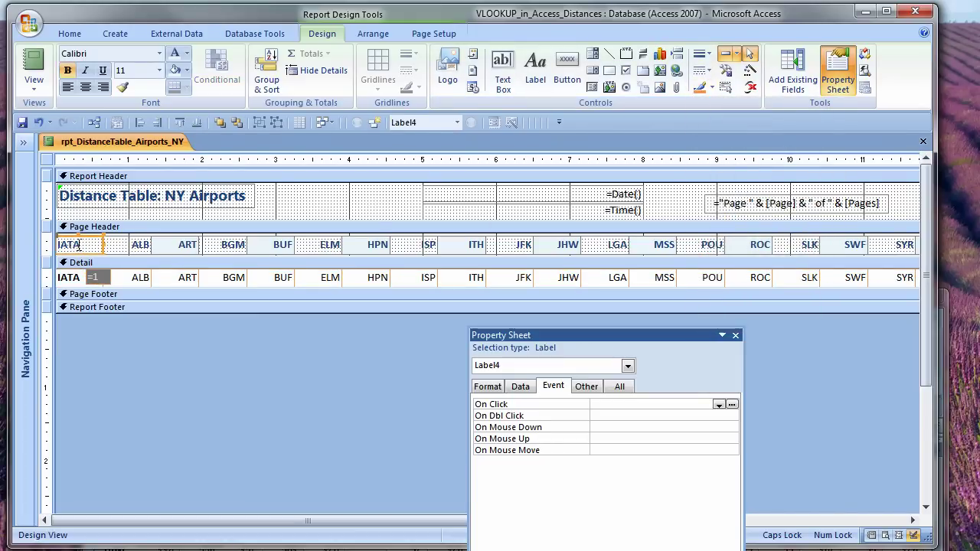
click(78, 244)
key(Delete)
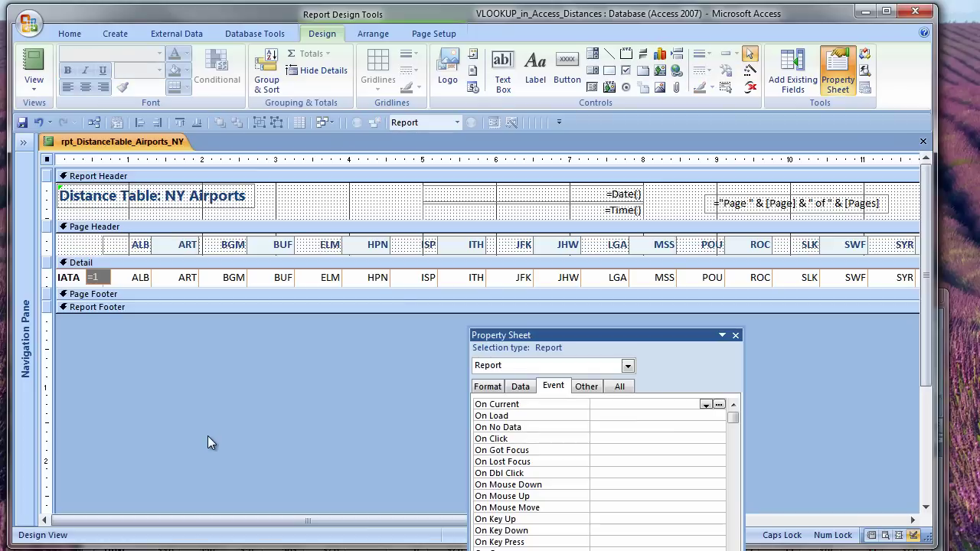
click(22, 123)
right_click(135, 144)
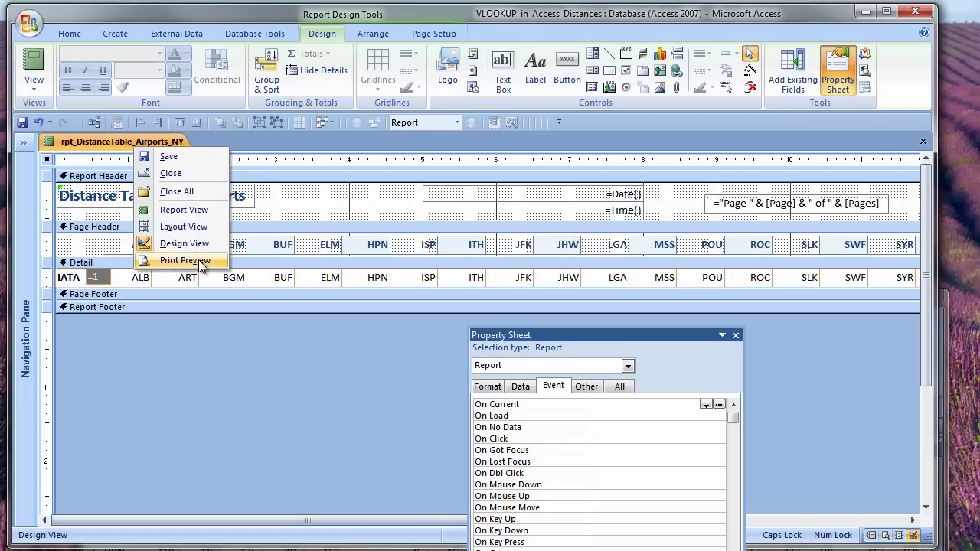
Preview the report, then bring the AirportDistances_120401_noon.xlsm workbook up beside it for comparison
key(Escape)
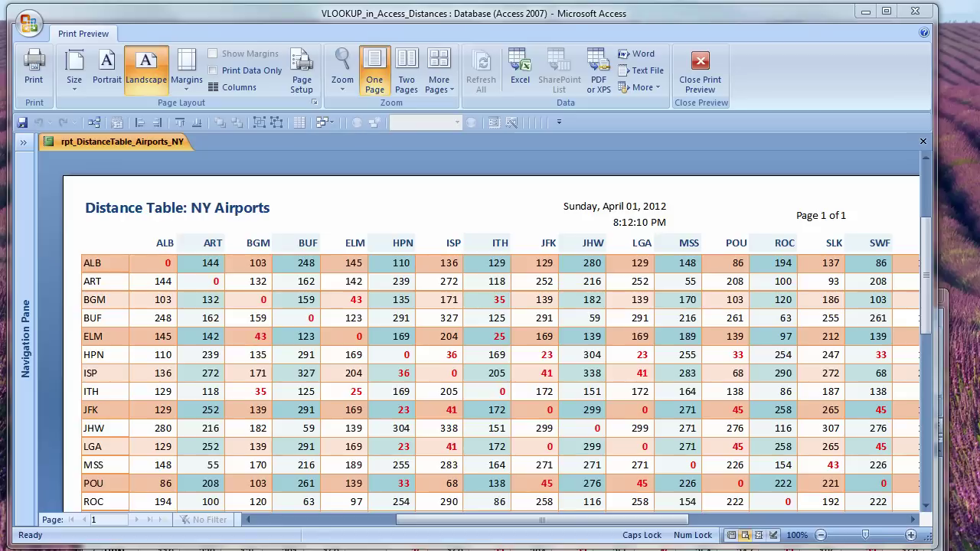
key(alt+Tab)
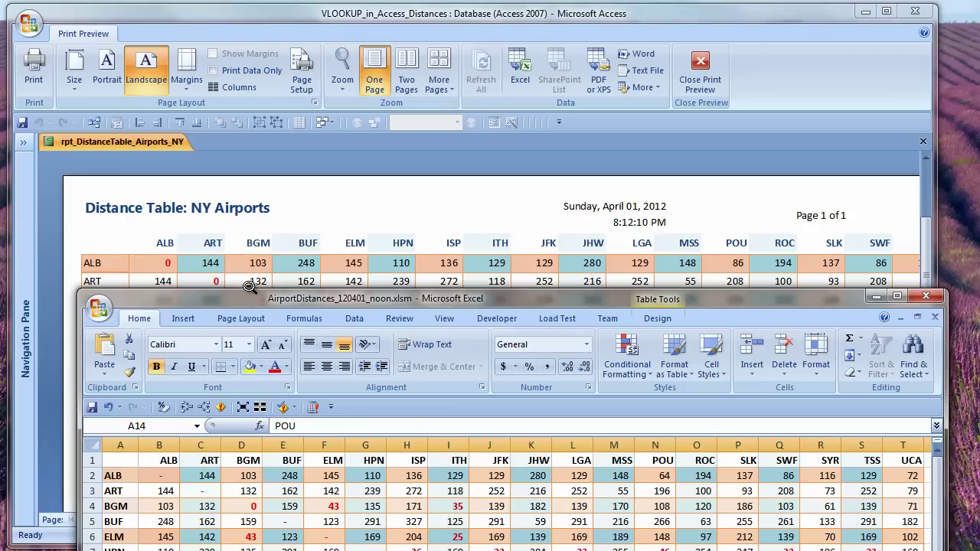
drag(248, 298, 398, 87)
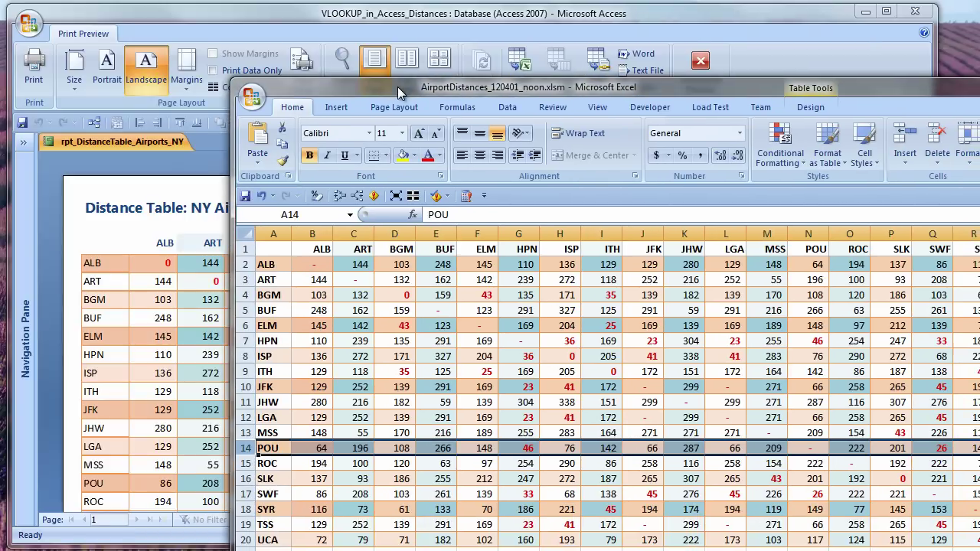